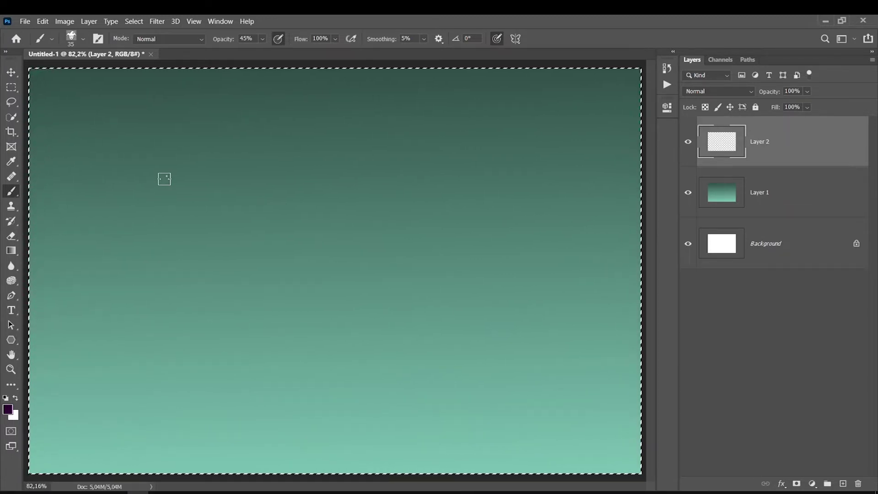
Draw a straight dark purple base line and duplicate a vertical pillar into evenly spaced copies.
key(bracketleft)
drag(586, 390, 142, 389)
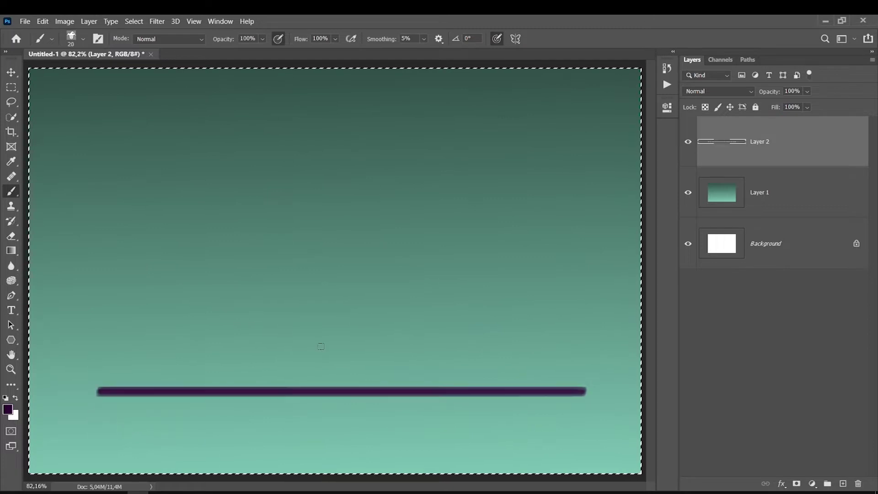
key(bracketright)
key(bracketright)
key(bracketright)
key(bracketright)
key(bracketright)
key(bracketright)
drag(171, 380, 171, 190)
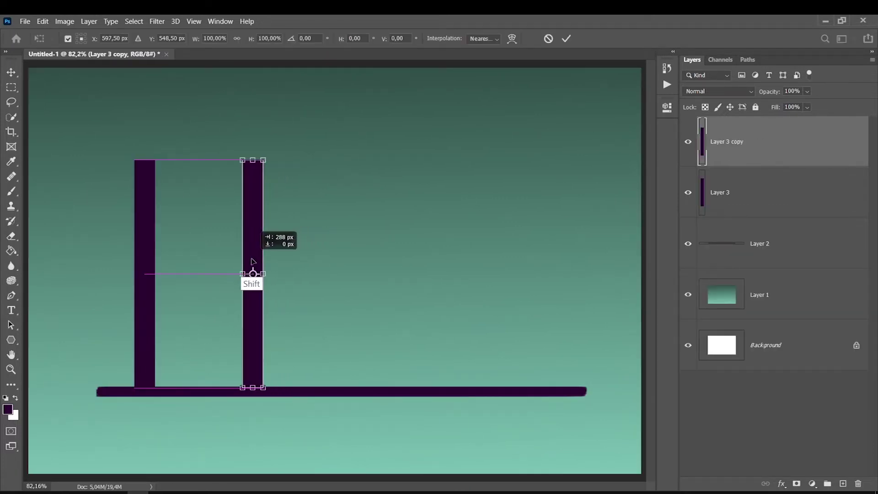
drag(256, 270, 373, 272)
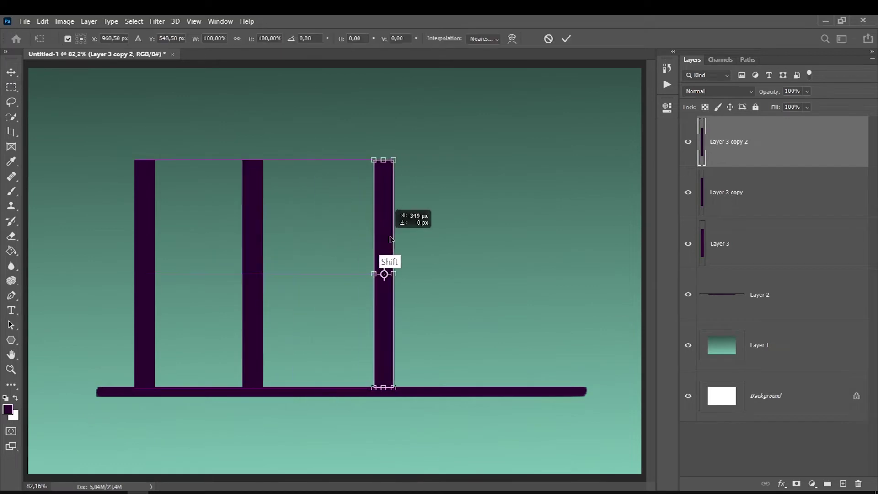
key(ctrl+j)
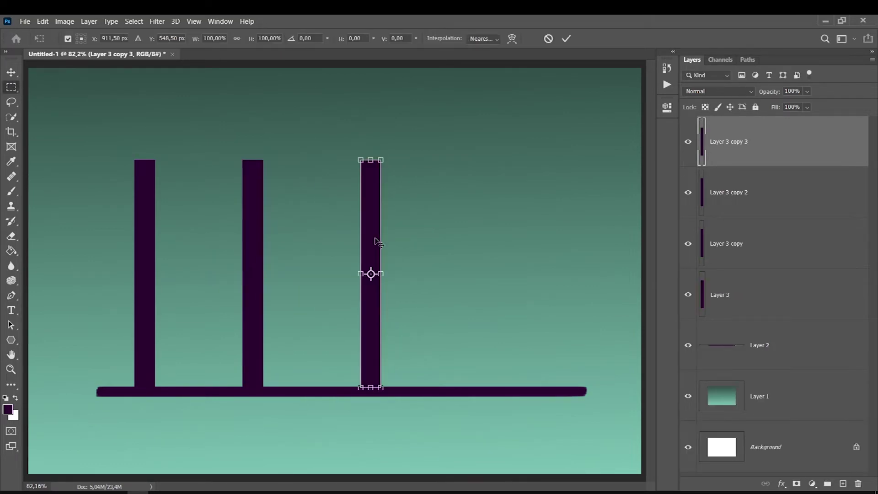
On a new layer, draw an arrow and the FORMA label by the first pillar.
click(11, 192)
click(7, 408)
key(Return)
click(843, 483)
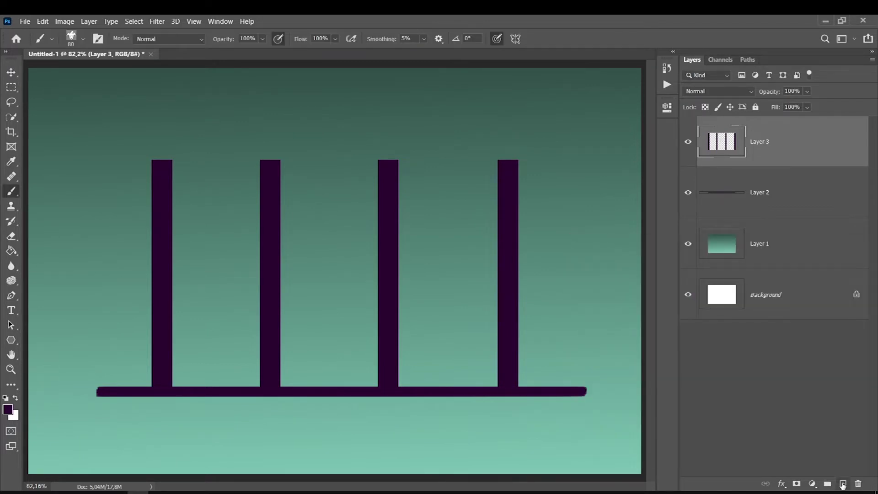
key(bracketleft)
key(bracketleft)
key(bracketleft)
mouse_move(139, 194)
mouse_down()
mouse_move(60, 259)
mouse_move(65, 237)
mouse_move(111, 235)
mouse_up()
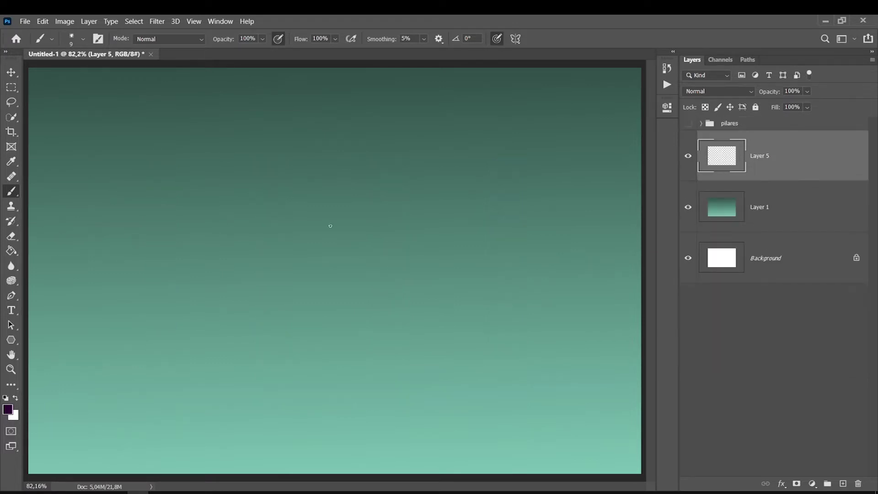
Draw a rectangular frame with thin straight brush lines.
key(bracketright)
key(bracketright)
key(bracketright)
key(bracketleft)
key(bracketleft)
click(492, 127)
shift+click(204, 127)
shift+click(204, 297)
key(bracketright)
click(494, 127)
shift+click(494, 308)
shift+click(205, 307)
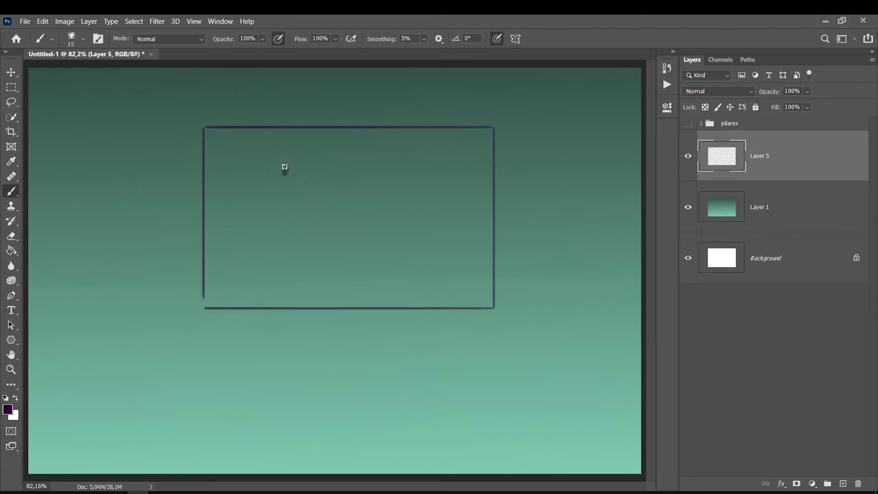
Paint a figure inside the frame: head, body, legs, feet and an arm.
drag(285, 167, 281, 172)
key(bracketleft)
drag(283, 171, 286, 168)
key(bracketright)
mouse_move(289, 177)
mouse_down()
mouse_move(301, 188)
mouse_move(274, 180)
mouse_move(285, 198)
mouse_move(272, 226)
mouse_move(295, 221)
mouse_move(295, 232)
mouse_move(274, 228)
mouse_move(281, 205)
mouse_move(265, 197)
mouse_move(267, 213)
mouse_move(297, 210)
mouse_move(299, 223)
mouse_move(284, 209)
mouse_move(293, 241)
mouse_move(280, 220)
mouse_move(295, 269)
mouse_move(292, 233)
mouse_move(294, 274)
mouse_up()
key(bracketright)
key(bracketleft)
mouse_move(280, 228)
mouse_down()
mouse_move(272, 274)
mouse_move(298, 277)
mouse_up()
key(bracketleft)
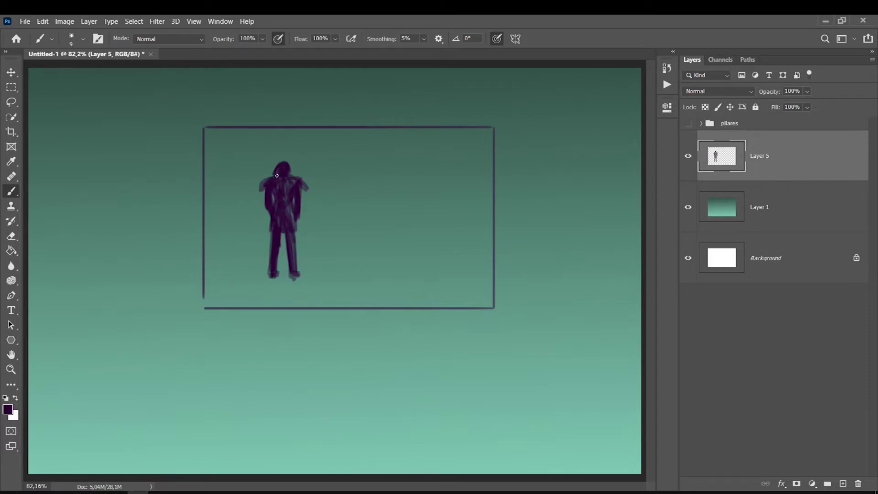
key(bracketright)
key(bracketleft)
key(bracketleft)
drag(254, 209, 242, 219)
Paint the ground beneath the figure and a mountain ridge on the right.
mouse_move(208, 267)
mouse_down()
mouse_move(304, 265)
mouse_move(358, 295)
mouse_move(353, 307)
mouse_move(305, 265)
mouse_up()
key(bracketright)
key(bracketright)
key(bracketright)
key(bracketright)
key(bracketright)
mouse_move(339, 303)
mouse_down()
mouse_move(299, 305)
mouse_move(329, 293)
mouse_move(256, 275)
mouse_move(221, 288)
mouse_move(339, 293)
mouse_move(220, 293)
mouse_move(269, 274)
mouse_move(220, 267)
mouse_move(206, 309)
mouse_move(285, 282)
mouse_up()
key(bracketleft)
key(bracketleft)
key(bracketleft)
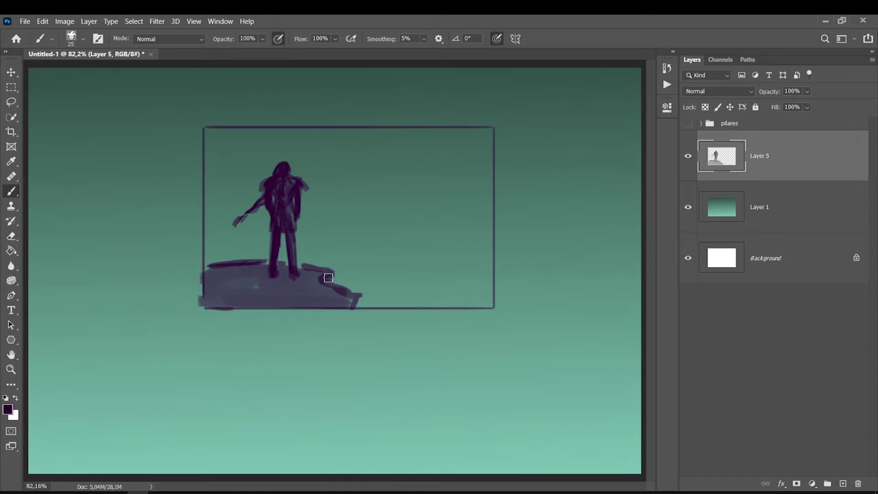
key(bracketright)
Add a spire on the right peak and block in the slope, then delete the sketch layer.
key(bracketright)
mouse_move(491, 217)
mouse_down()
mouse_move(456, 191)
mouse_move(386, 243)
mouse_move(305, 235)
mouse_up()
key(bracketleft)
drag(249, 244, 219, 249)
key(bracketleft)
mouse_move(417, 214)
mouse_down()
mouse_move(421, 163)
mouse_move(432, 156)
mouse_move(425, 196)
mouse_move(433, 149)
mouse_move(417, 143)
mouse_move(417, 207)
mouse_move(433, 148)
mouse_up()
key(bracketright)
key(bracketright)
key(bracketright)
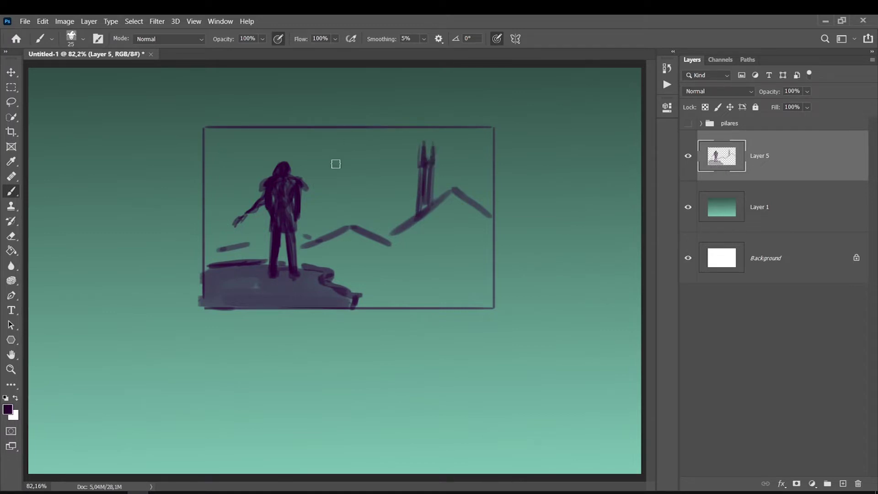
mouse_move(461, 211)
mouse_down()
mouse_move(484, 262)
mouse_move(448, 210)
mouse_move(419, 243)
mouse_move(438, 286)
mouse_up()
key(bracketleft)
key(bracketleft)
key(bracketleft)
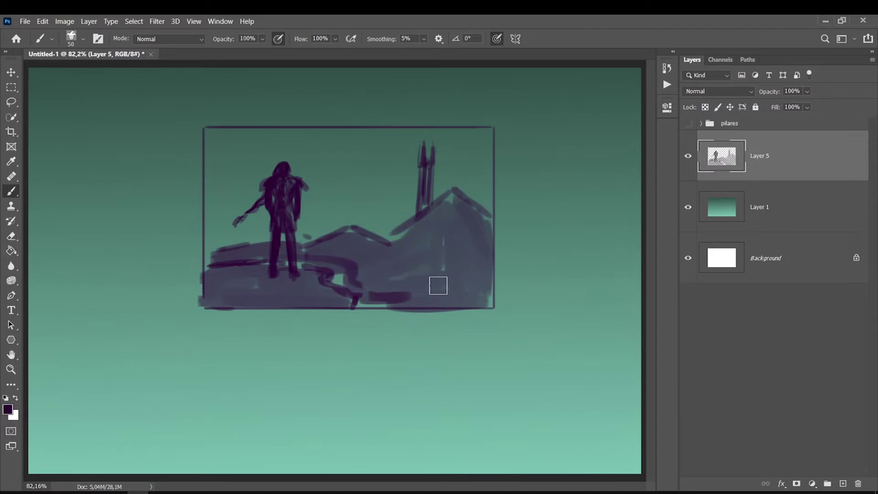
key(Delete)
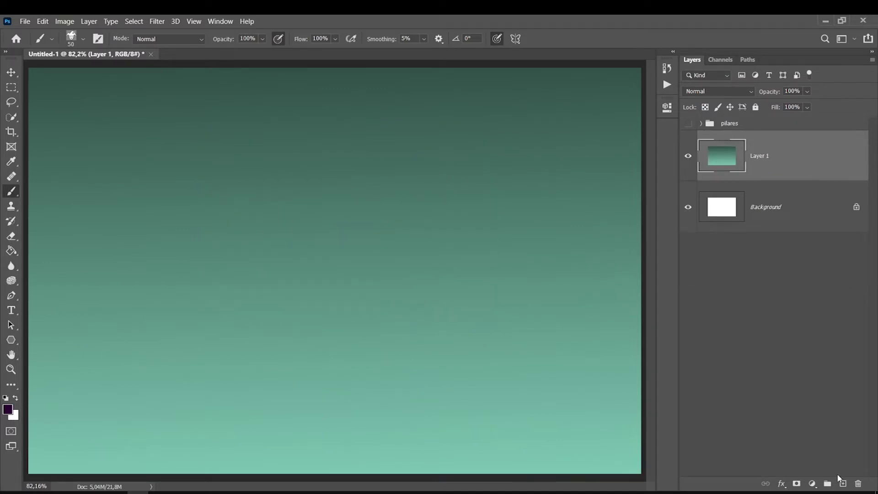
click(843, 483)
key(bracketleft)
key(bracketleft)
key(bracketleft)
key(bracketleft)
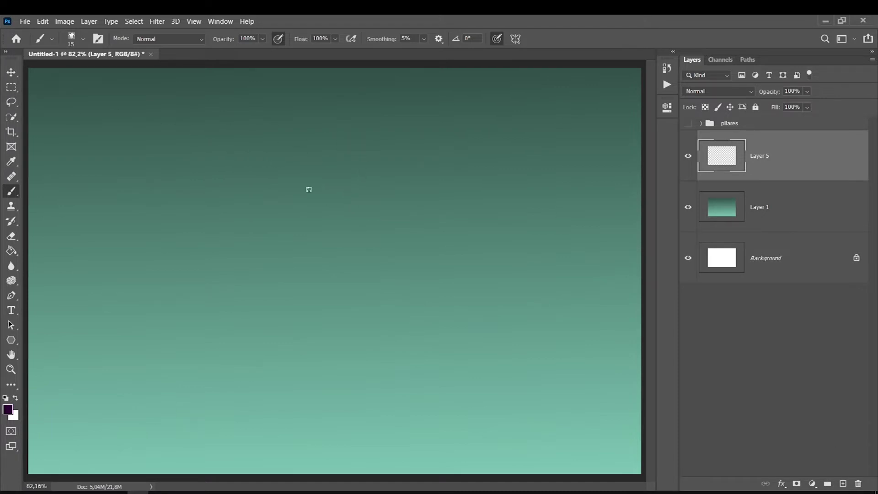
key(bracketright)
key(bracketright)
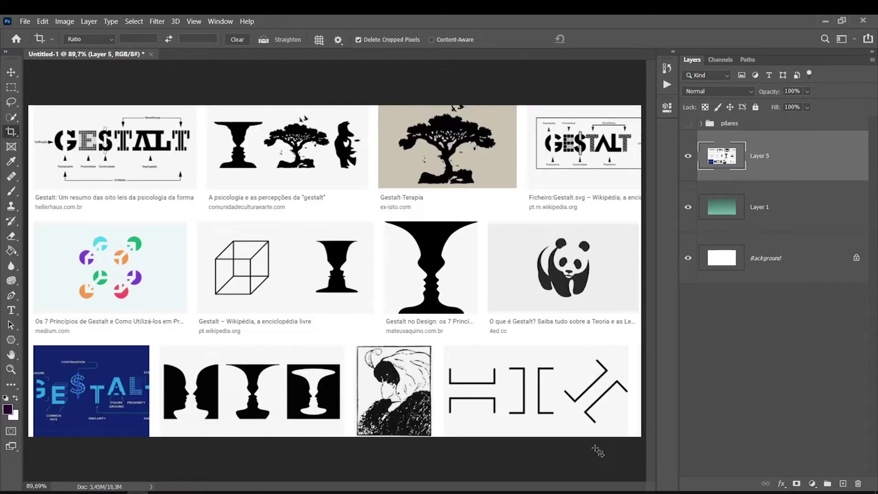
click(4, 103)
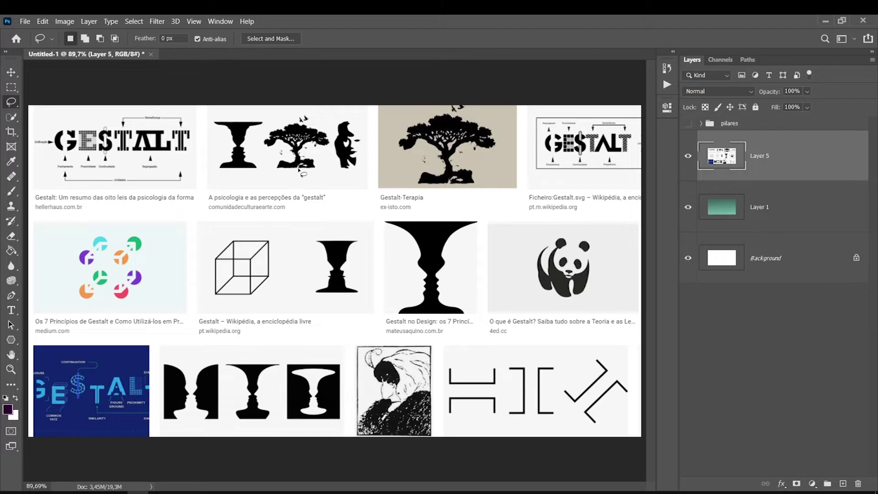
mouse_move(442, 120)
mouse_down()
mouse_move(458, 168)
mouse_move(475, 133)
mouse_up()
mouse_move(147, 137)
mouse_down()
mouse_move(153, 148)
mouse_move(156, 135)
mouse_up()
drag(155, 135, 151, 139)
key(Delete)
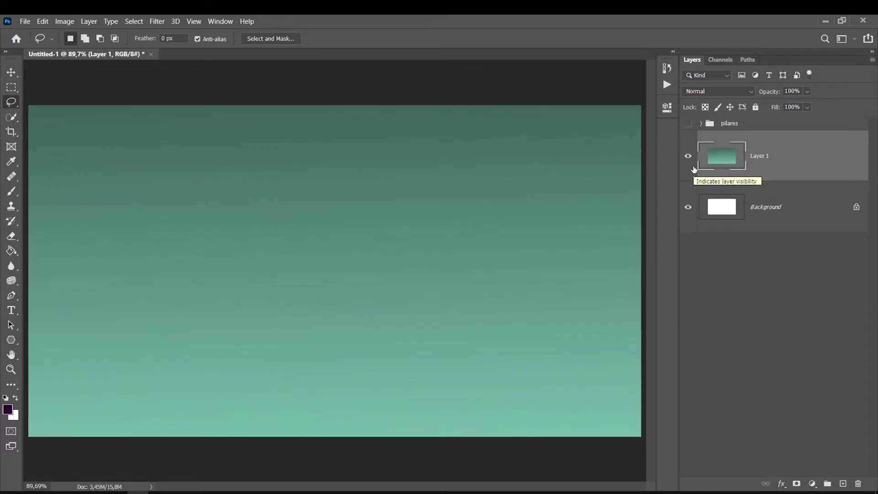
click(12, 191)
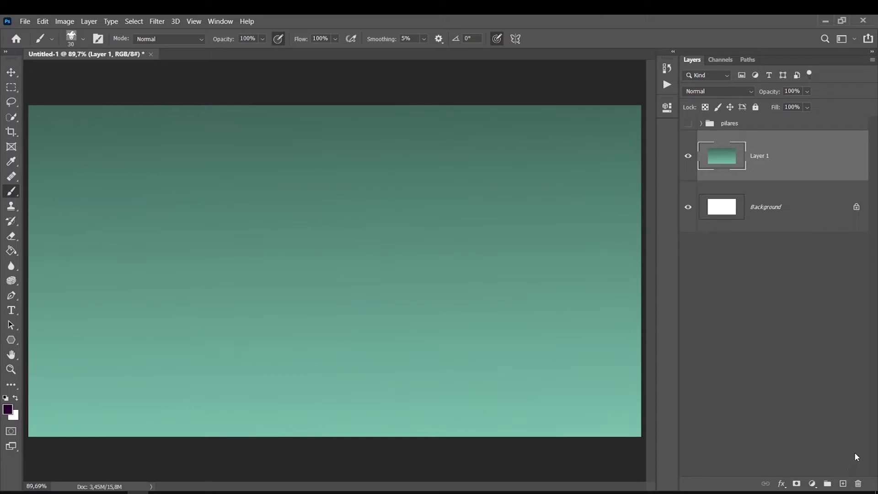
key(bracketright)
click(11, 87)
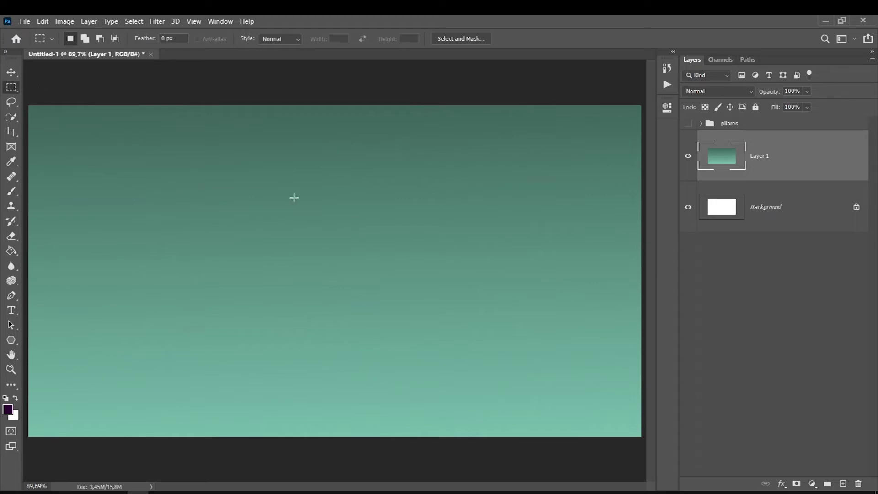
click(11, 191)
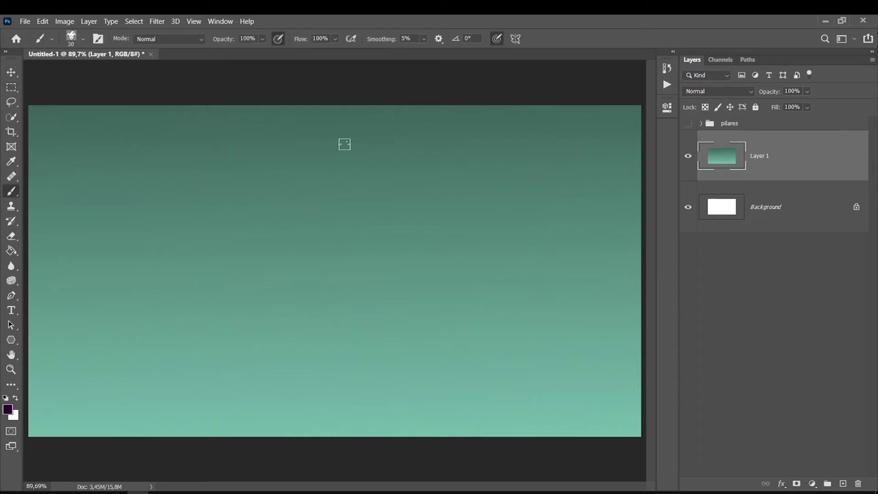
key(ctrl+shift+alt+n)
key(bracketright)
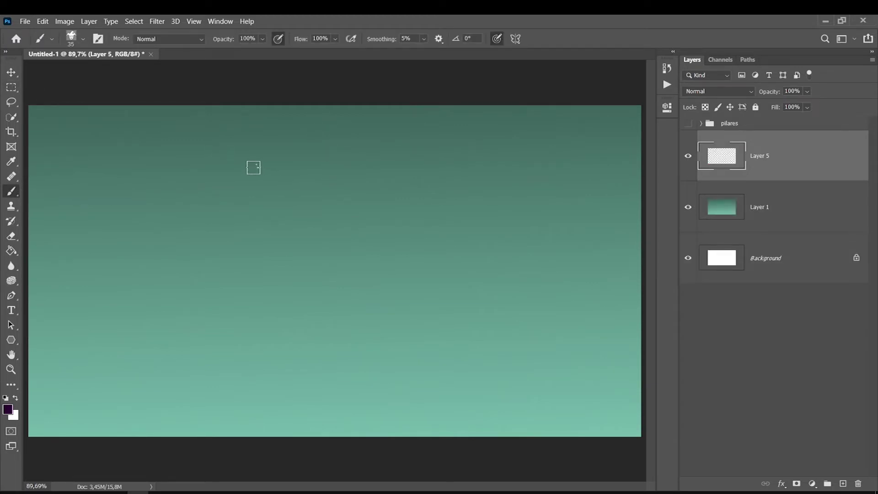
drag(239, 149, 270, 178)
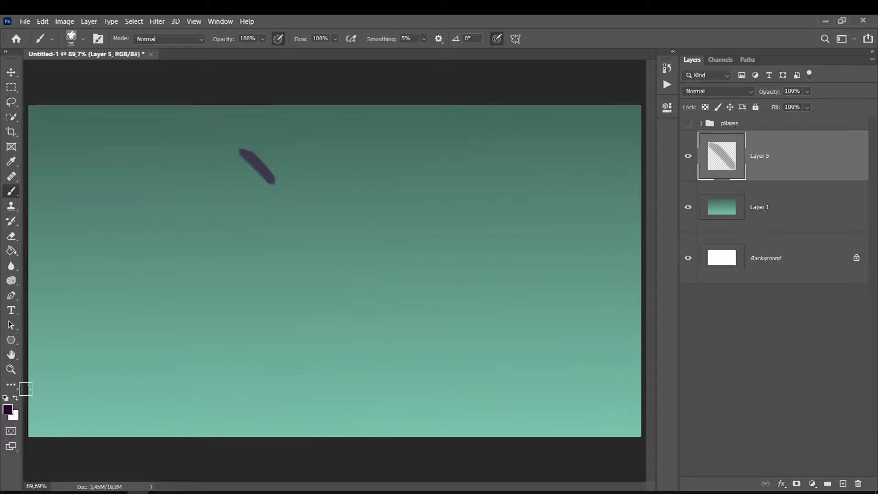
key(bracketright)
mouse_move(242, 151)
mouse_down()
mouse_move(271, 185)
mouse_move(269, 227)
mouse_up()
key(bracketleft)
mouse_move(271, 177)
mouse_down()
mouse_move(273, 227)
mouse_move(250, 341)
mouse_move(218, 362)
mouse_up()
key(bracketleft)
key(bracketleft)
key(bracketleft)
key(bracketright)
mouse_move(243, 153)
mouse_down()
mouse_move(226, 150)
mouse_move(280, 227)
mouse_move(204, 367)
mouse_up()
click(11, 101)
key(alt+BackSpace)
key(ctrl+d)
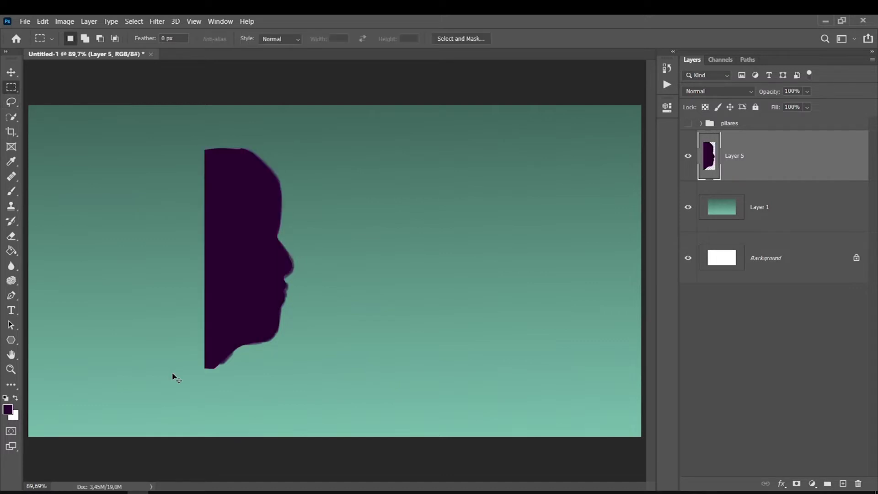
key(ctrl+j)
key(ctrl+t)
right_click(231, 243)
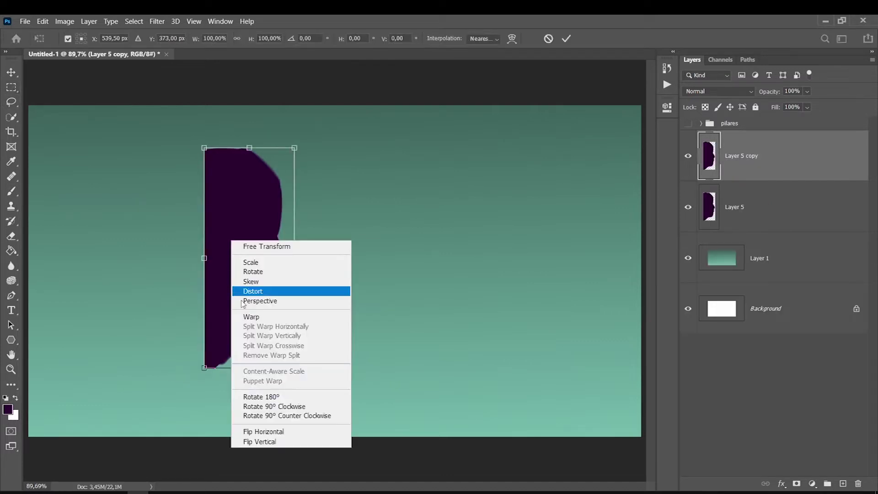
click(243, 429)
drag(257, 257, 364, 256)
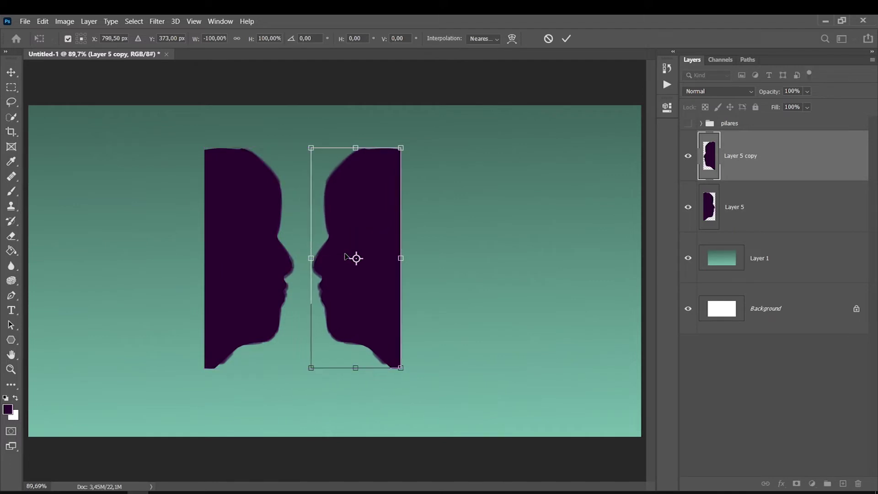
key(Return)
click(11, 87)
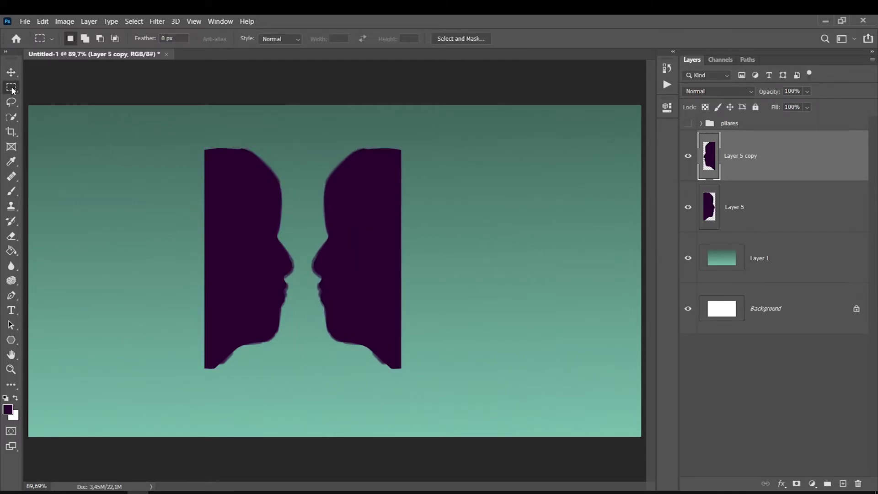
drag(400, 147, 203, 151)
click(11, 250)
click(256, 150)
key(ctrl+d)
key(ctrl+z)
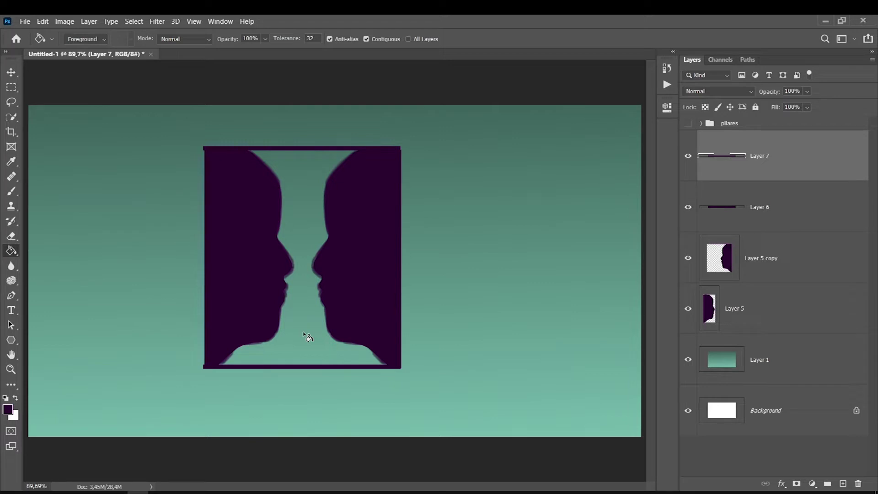
key(Delete)
key(Delete)
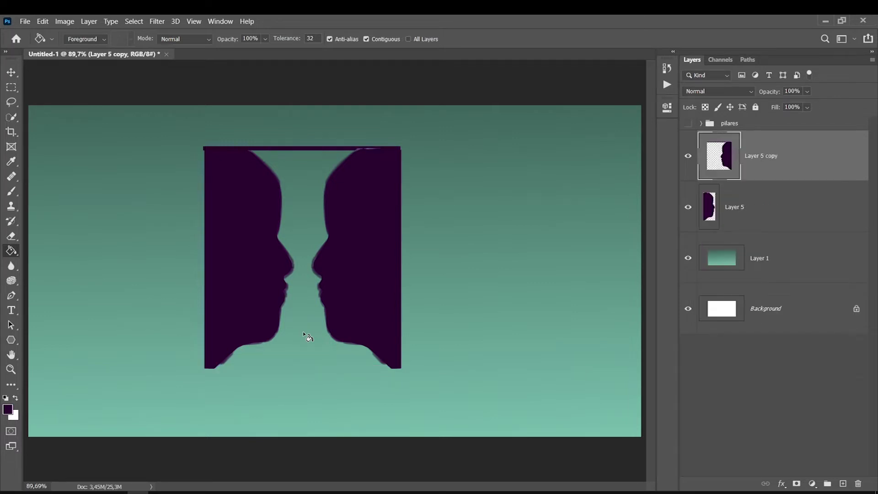
key(Delete)
key(Delete)
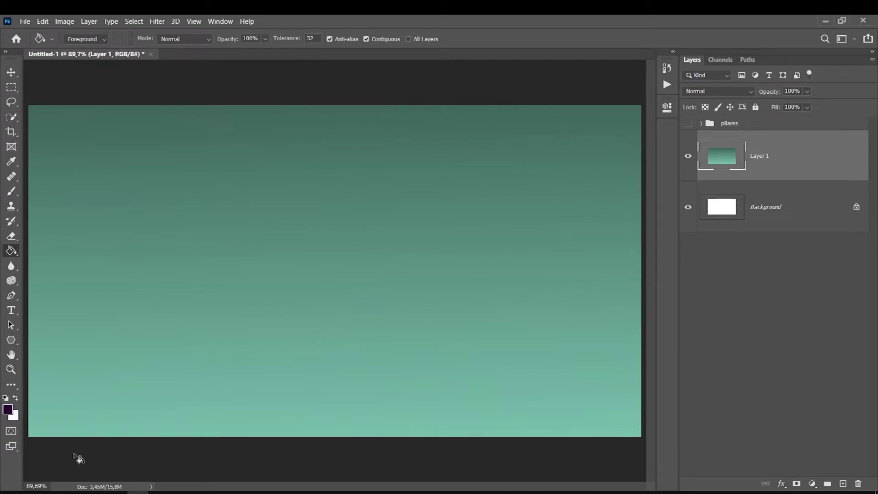
Place the plano espectral image and add a copy flipped horizontally and vertically beside it.
key(Return)
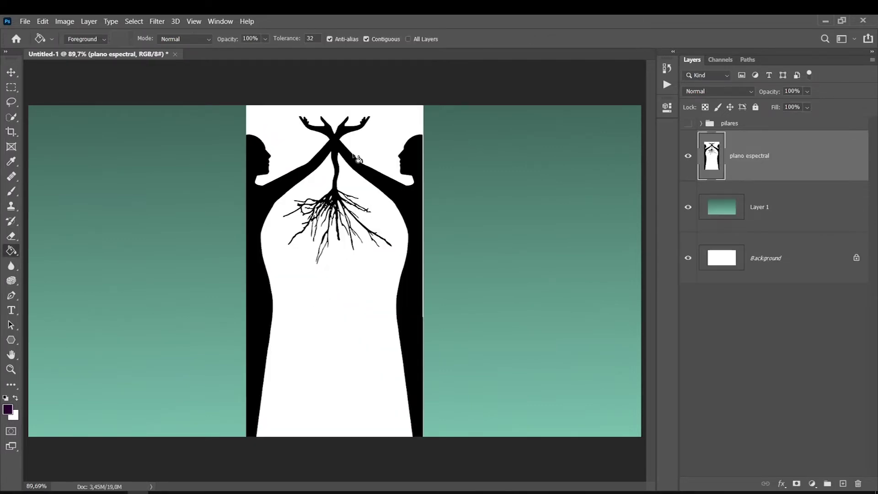
key(ctrl+minus)
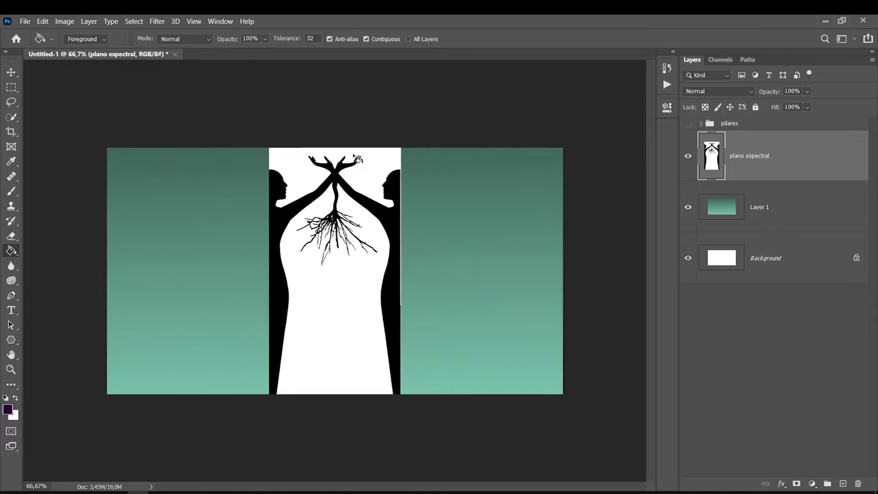
key(ctrl+j)
key(ctrl+t)
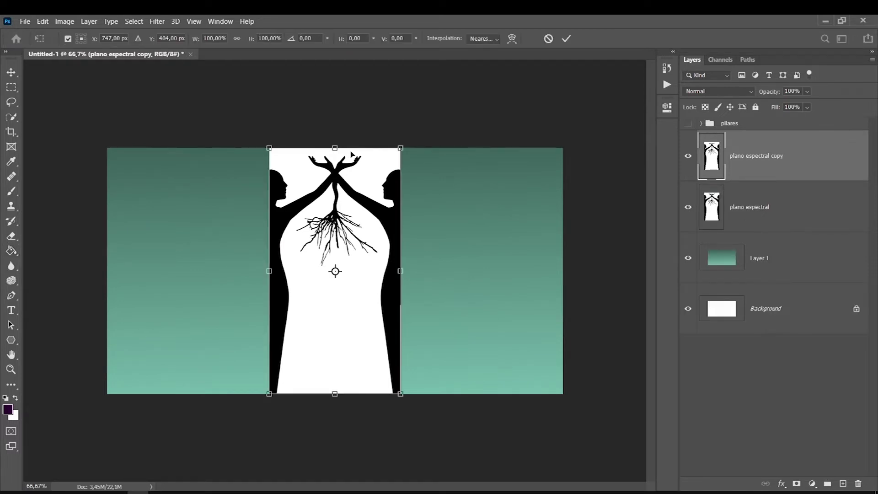
right_click(306, 266)
click(347, 455)
drag(304, 293, 430, 294)
right_click(424, 317)
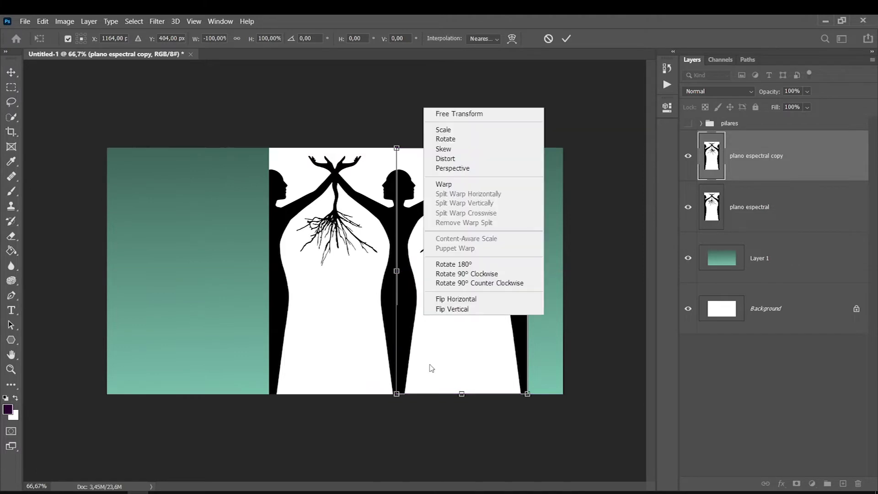
click(441, 310)
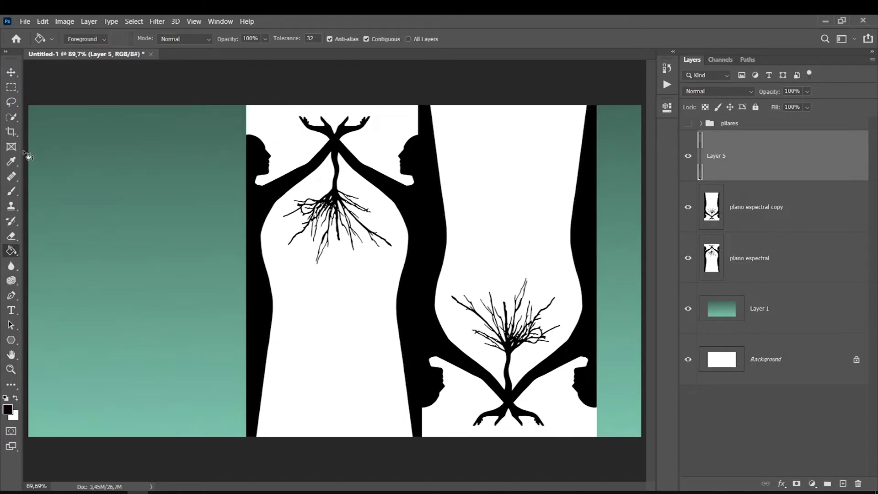
With a size-15 magenta brush, paint guide lines and an arrowhead down the upper trunk.
click(12, 191)
click(8, 409)
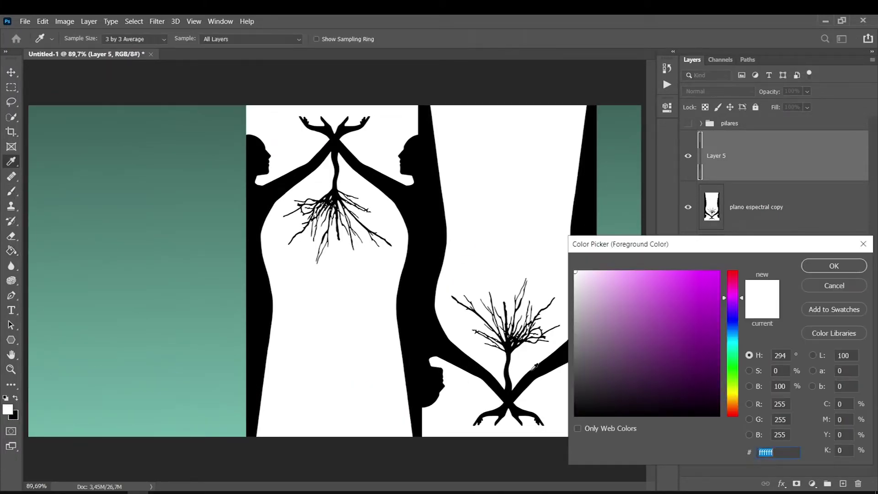
key(Return)
key(bracketleft)
key(bracketleft)
key(bracketleft)
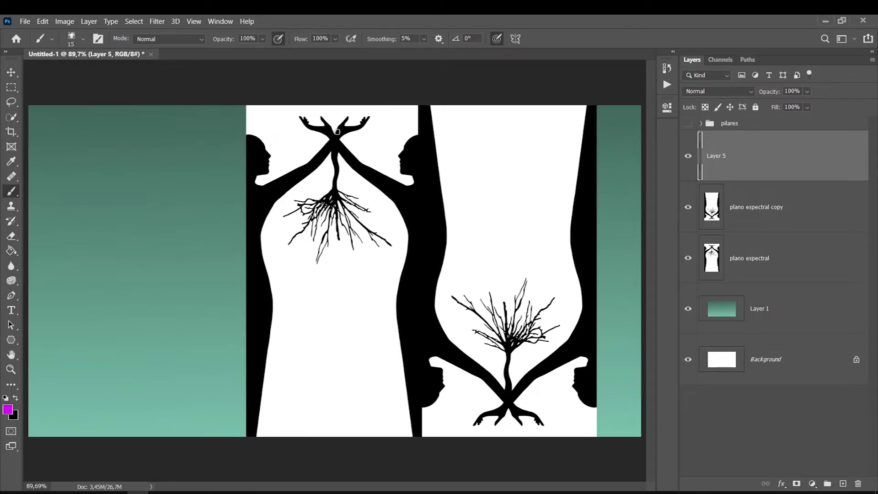
mouse_move(335, 112)
mouse_down()
mouse_move(330, 270)
mouse_move(342, 262)
mouse_up()
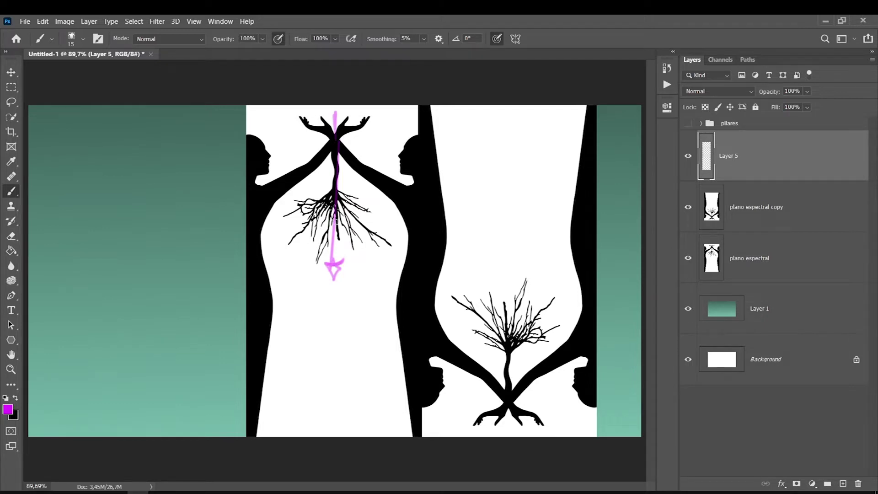
drag(325, 263, 334, 278)
drag(338, 139, 367, 115)
drag(332, 152, 333, 278)
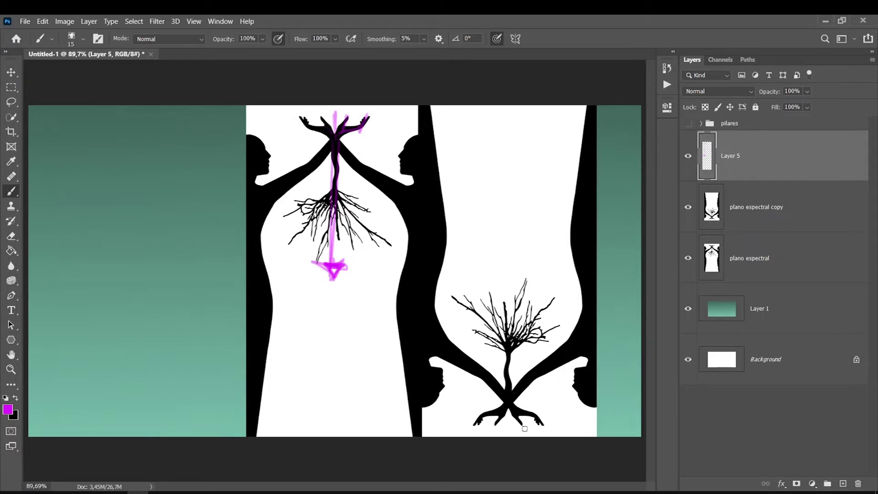
Circle the lower tree's roots and trace curves along the figure, then hide both layers.
mouse_move(492, 398)
mouse_down()
mouse_move(517, 396)
mouse_move(485, 405)
mouse_move(512, 281)
mouse_move(516, 366)
mouse_up()
drag(451, 224, 501, 336)
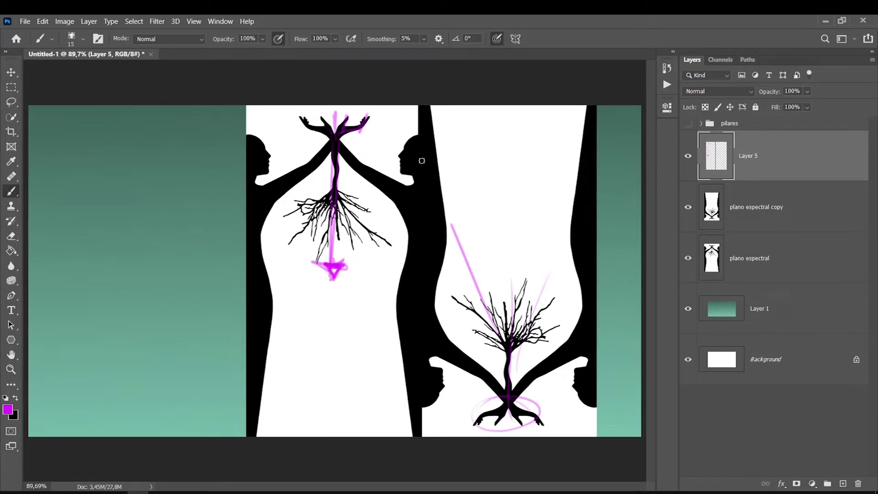
drag(417, 432, 421, 106)
drag(430, 141, 411, 103)
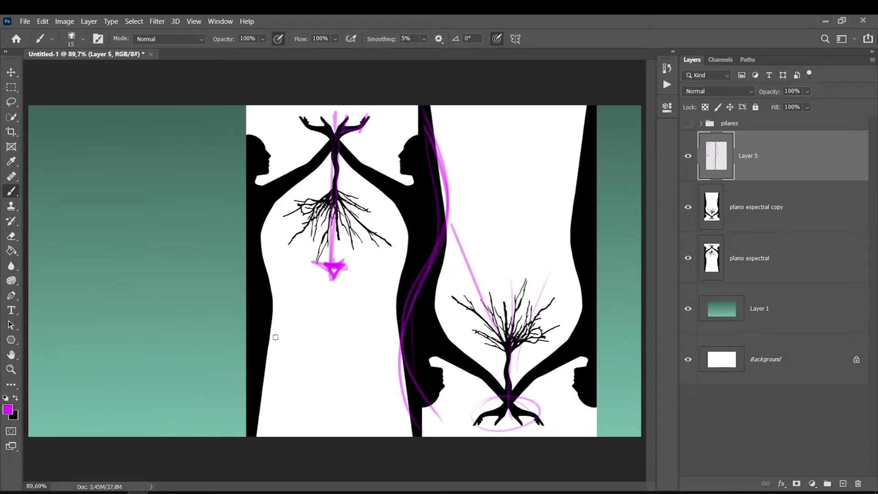
click(688, 156)
click(688, 207)
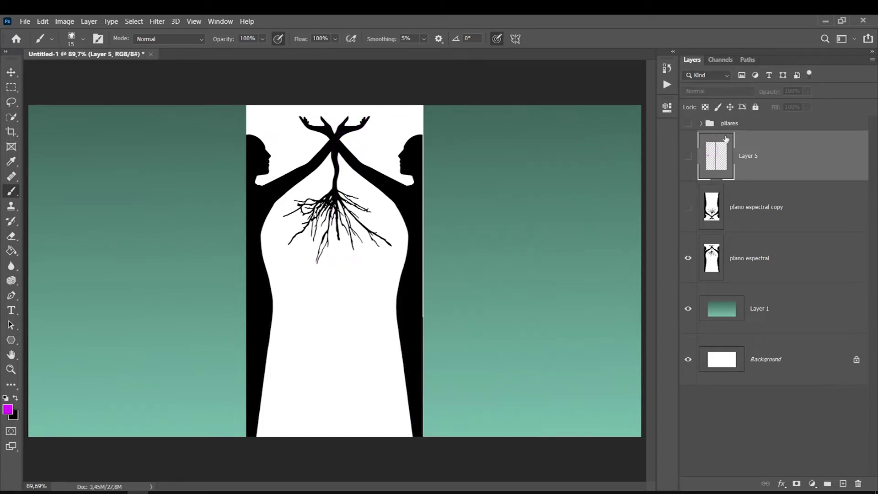
Delete the figure-panel and sketch layers and place the girl-with-bow silhouette.
key(Delete)
key(Delete)
key(Delete)
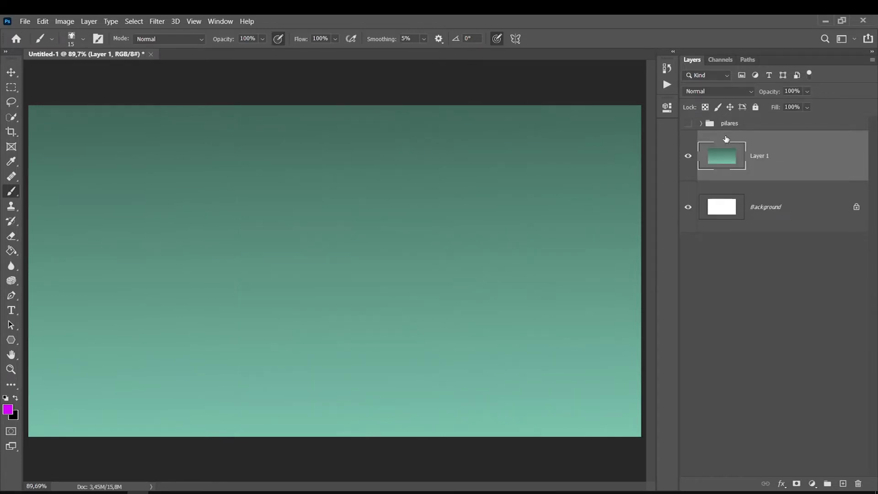
key(Return)
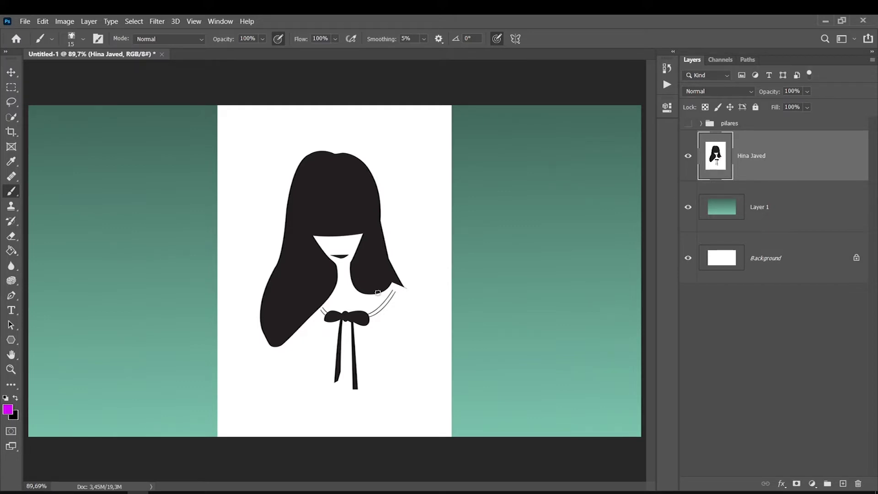
Delete the girl illustration, show pilares, and draw a dark purple arrow at the second pillar.
key(Delete)
click(688, 123)
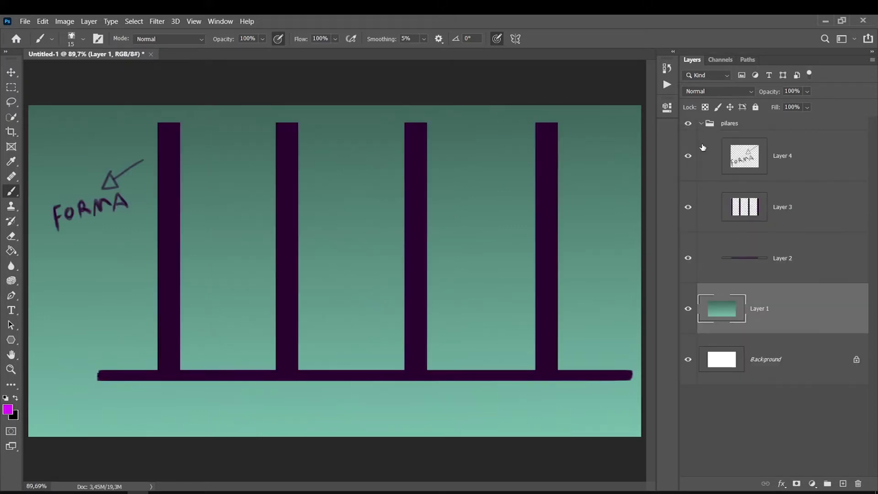
click(782, 156)
alt+click(284, 152)
mouse_move(274, 142)
mouse_down()
mouse_move(249, 165)
mouse_move(249, 155)
mouse_move(255, 160)
mouse_up()
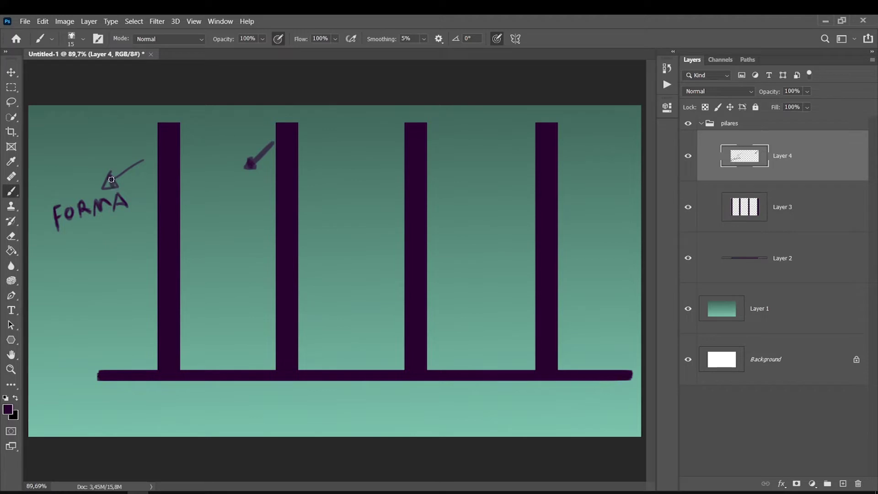
Write VALORES under the arrow, then hide the pilares group.
mouse_move(200, 186)
mouse_down()
mouse_move(214, 184)
mouse_move(227, 203)
mouse_up()
drag(229, 185, 237, 201)
drag(240, 188, 241, 189)
drag(250, 201, 256, 200)
drag(270, 182, 259, 197)
key(bracketleft)
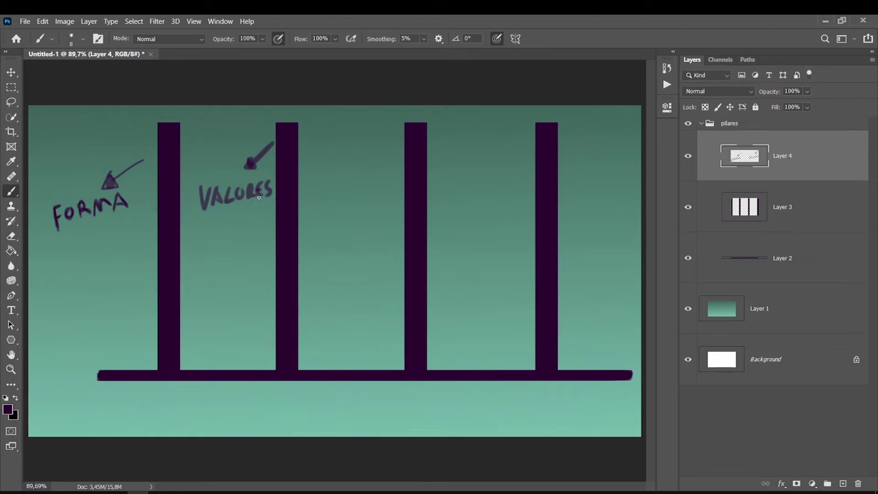
click(688, 123)
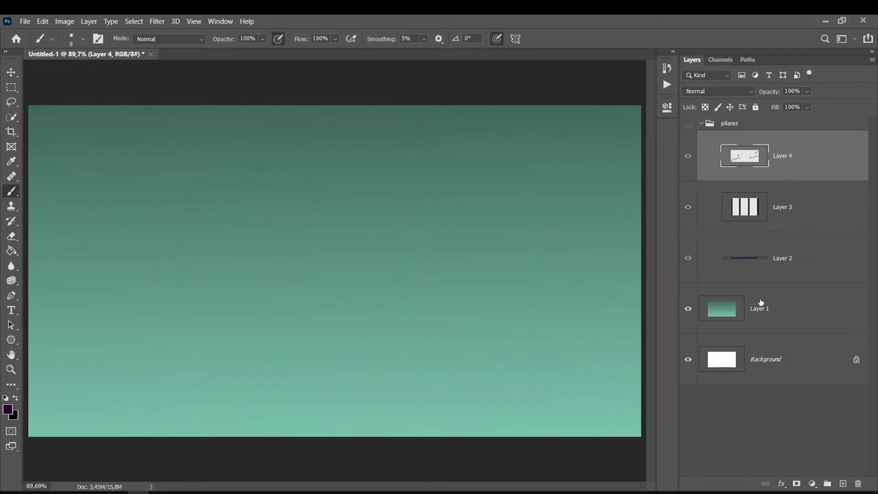
Collapse pilares and add a new empty layer directly above the gradient Layer 1.
click(843, 484)
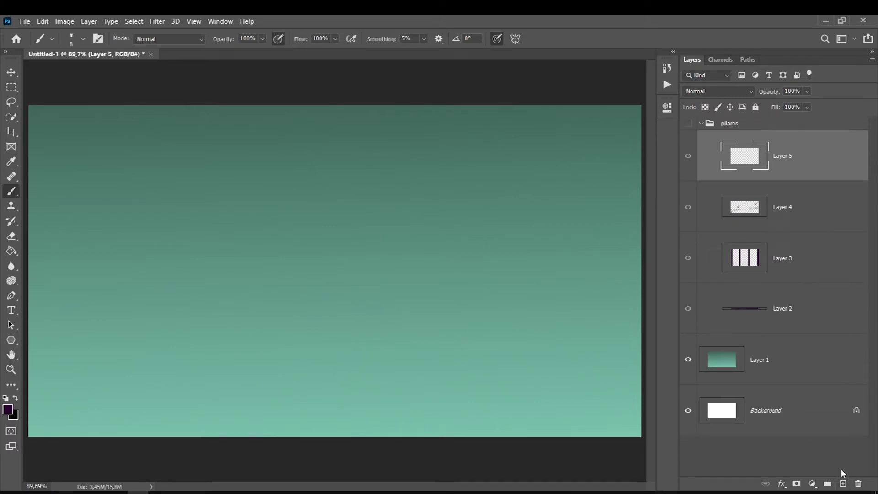
key(ctrl+z)
click(705, 128)
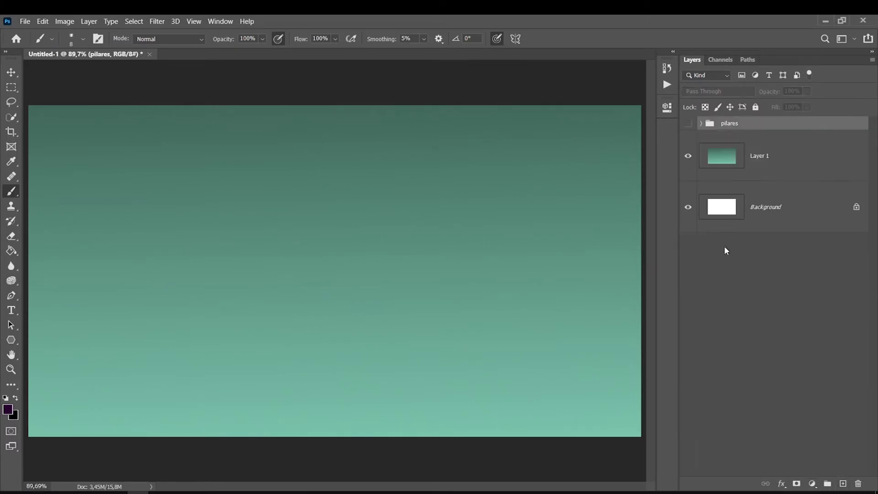
click(748, 172)
click(843, 484)
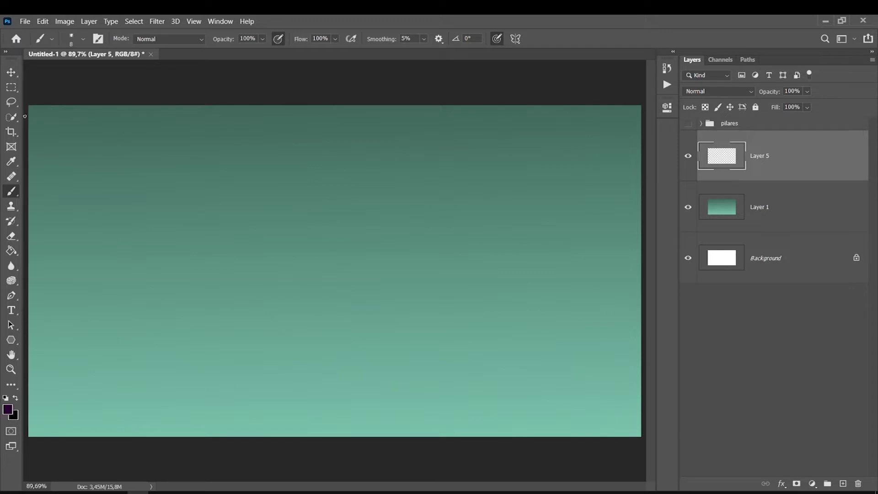
Set the foreground colour to white (ffffff), leaving the Rectangular Marquee active.
click(11, 87)
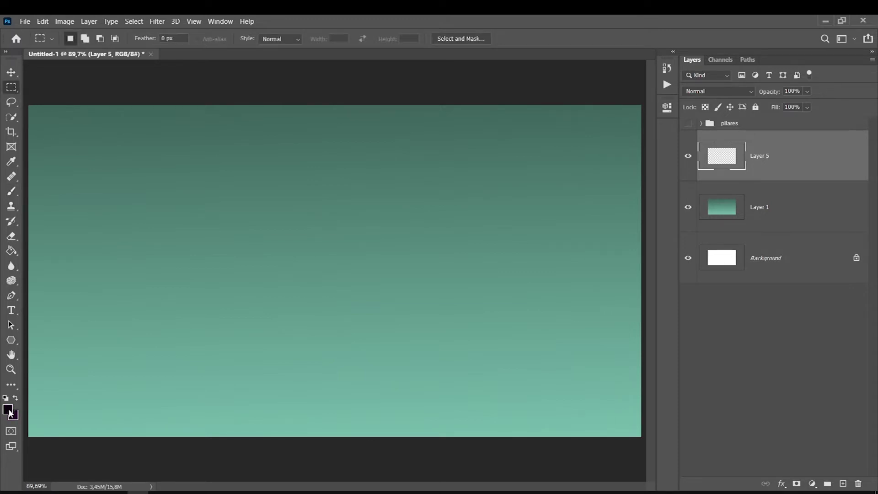
click(15, 398)
click(8, 409)
click(575, 416)
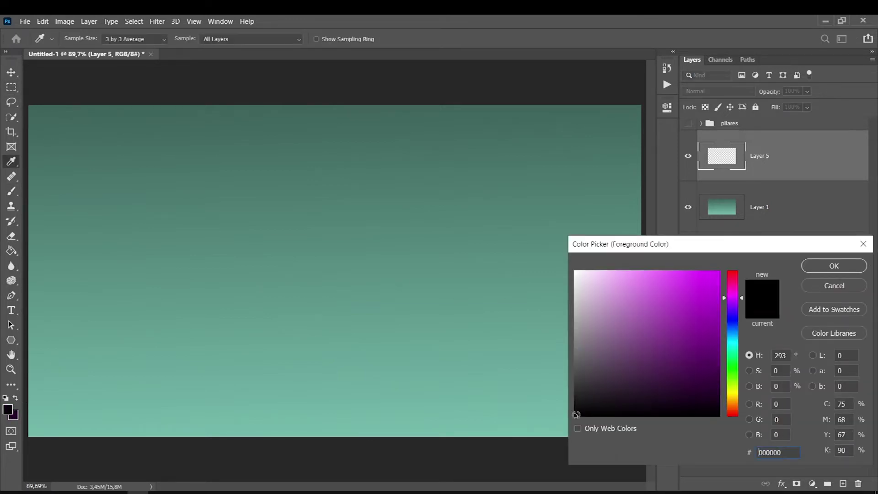
mouse_move(592, 332)
mouse_down()
mouse_move(577, 372)
mouse_move(576, 281)
mouse_up()
text(ffffff)
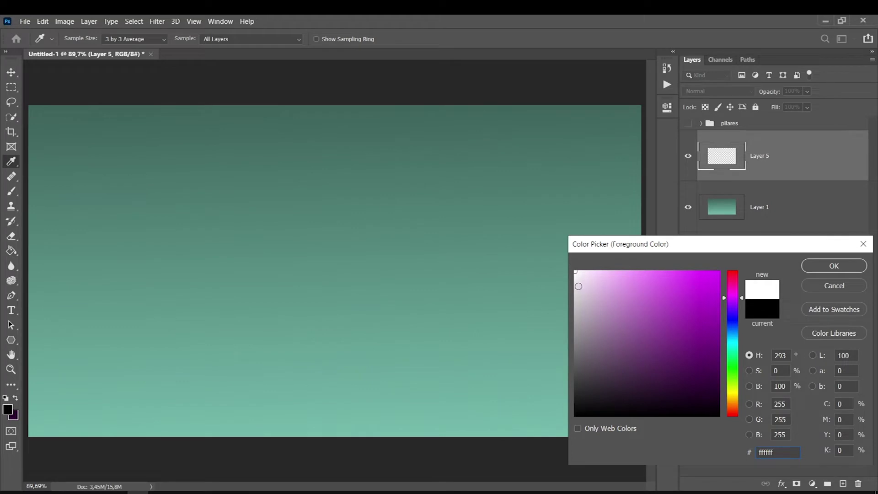
click(781, 386)
mouse_move(577, 274)
mouse_down()
mouse_move(537, 403)
mouse_move(553, 419)
mouse_up()
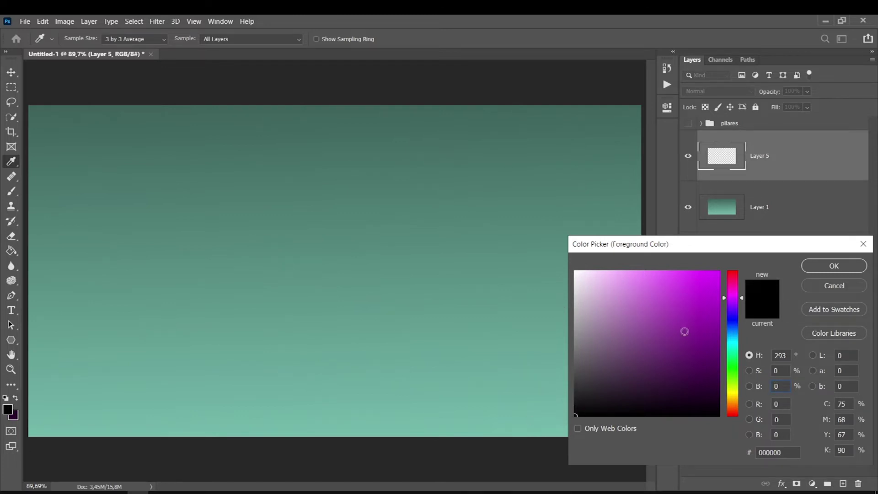
text(100)
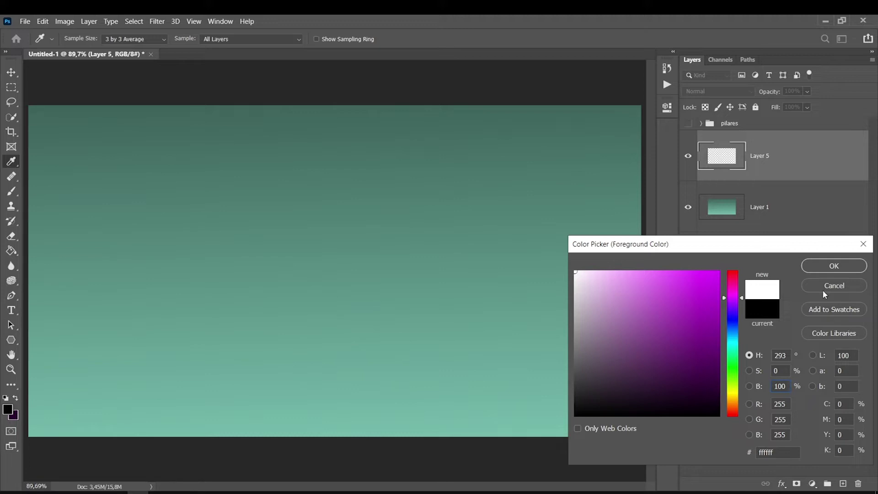
key(Return)
key(m)
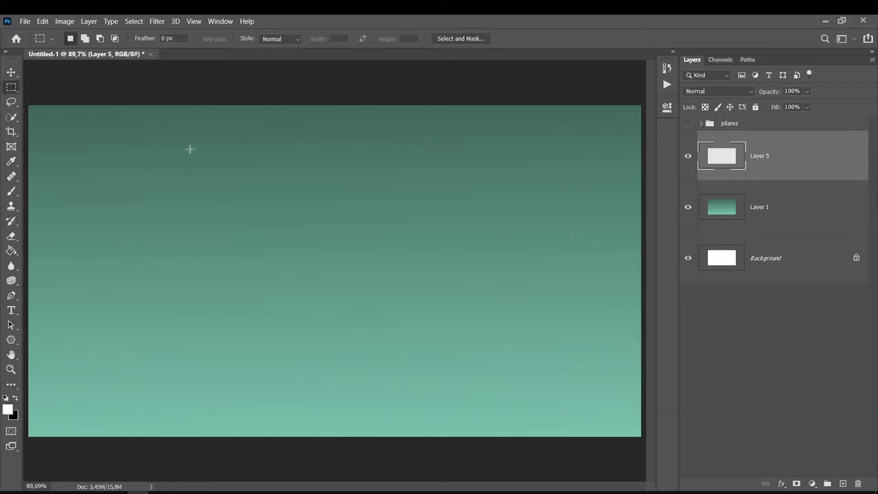
Fill a tall rectangular selection with a white-to-black gradient to form a value bar.
drag(174, 130, 215, 405)
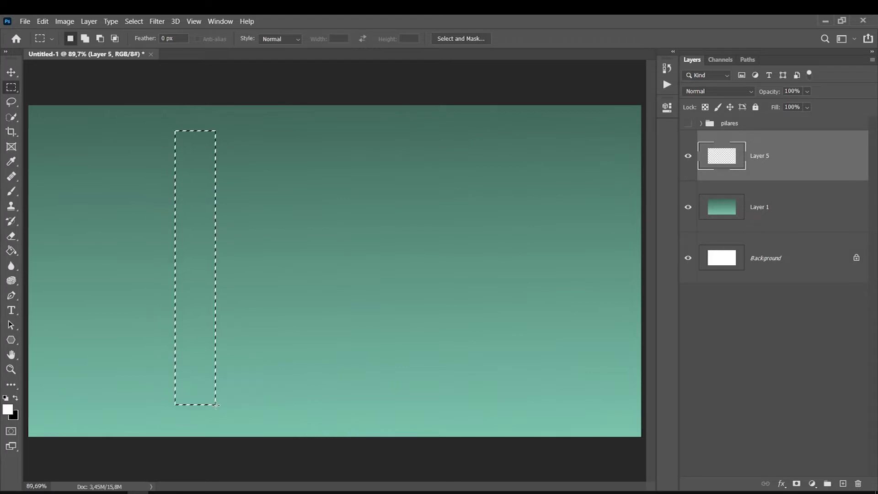
key(g)
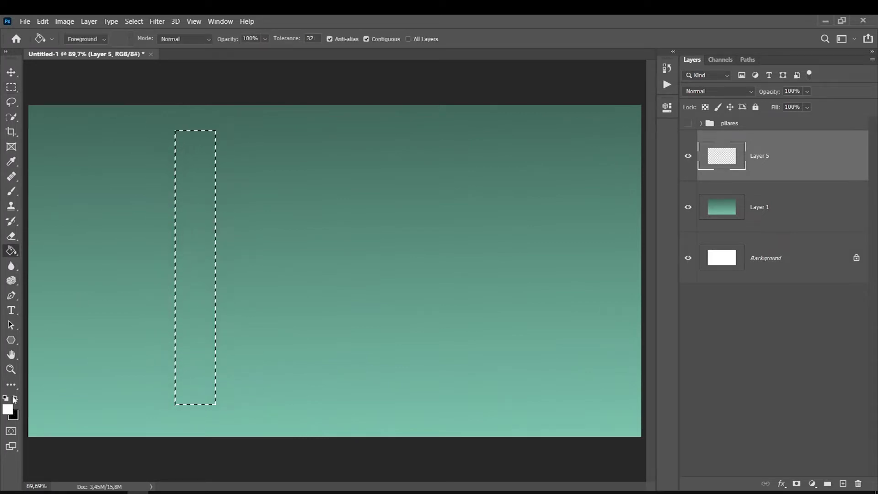
right_click(11, 250)
click(50, 250)
mouse_move(195, 403)
mouse_down()
mouse_move(195, 135)
mouse_move(196, 407)
mouse_up()
key(ctrl+z)
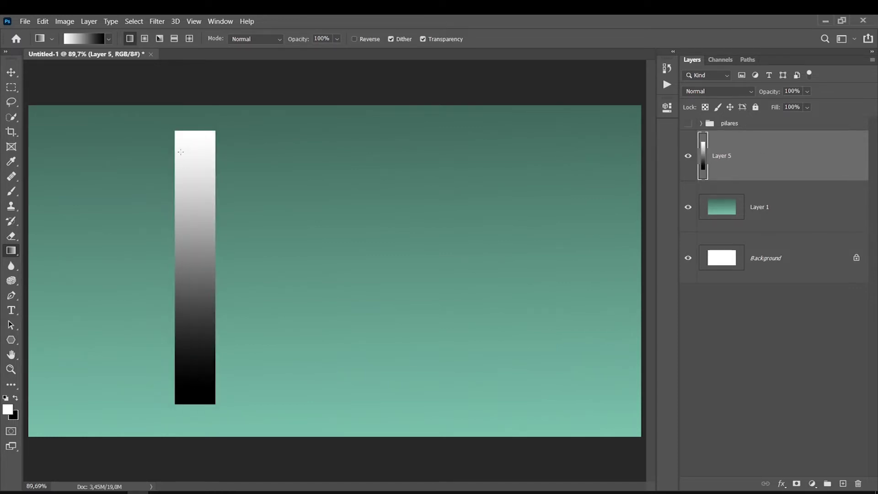
key(m)
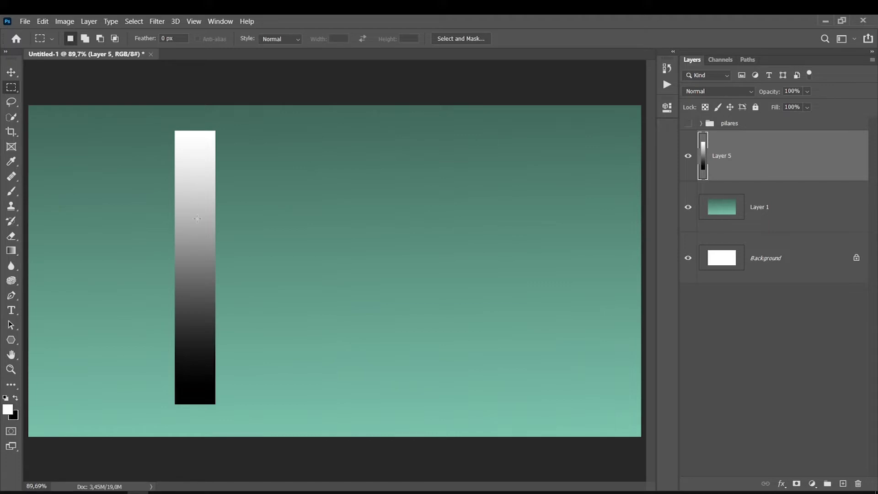
mouse_move(215, 130)
mouse_down()
mouse_move(185, 179)
mouse_move(174, 161)
mouse_up()
click(199, 211)
Sample the solid black at the bar's bottom as the brush colour.
click(12, 191)
click(8, 409)
click(192, 383)
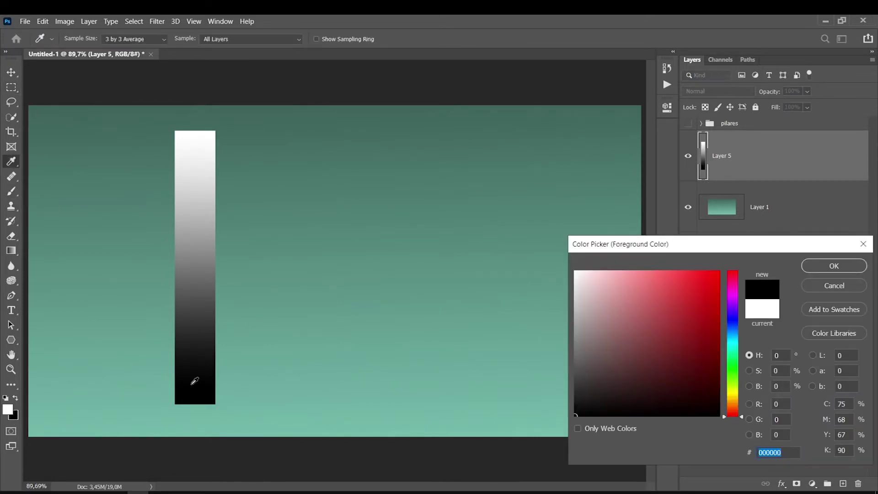
key(Return)
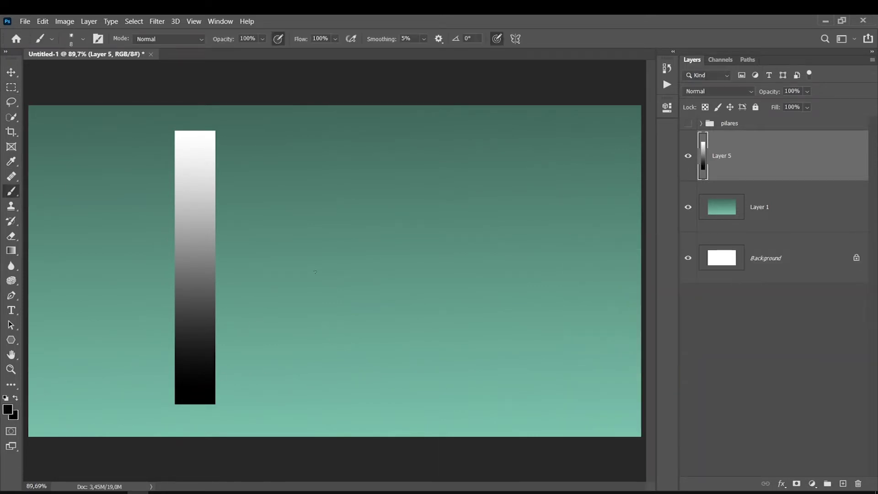
right_click(298, 318)
Pick a new size-60 brush and paint a black blob with a grey band above it.
click(373, 349)
key(Return)
key(bracketleft)
key(bracketleft)
key(bracketleft)
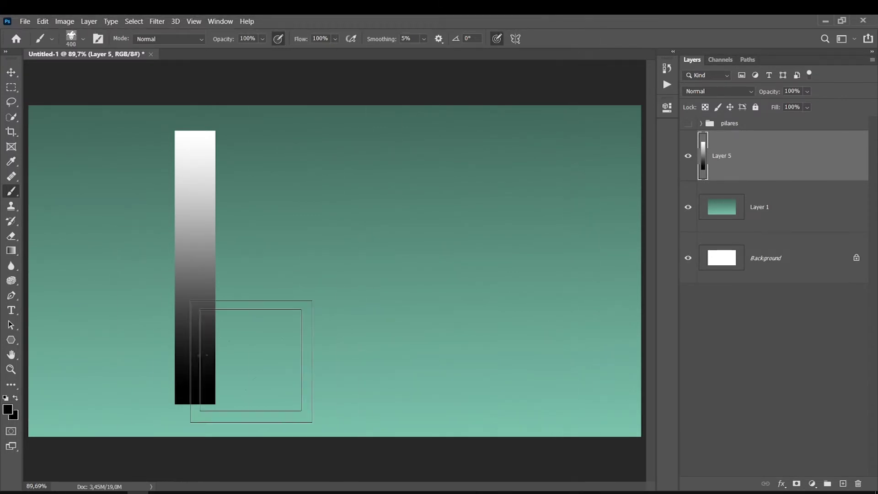
key(bracketright)
drag(245, 385, 255, 379)
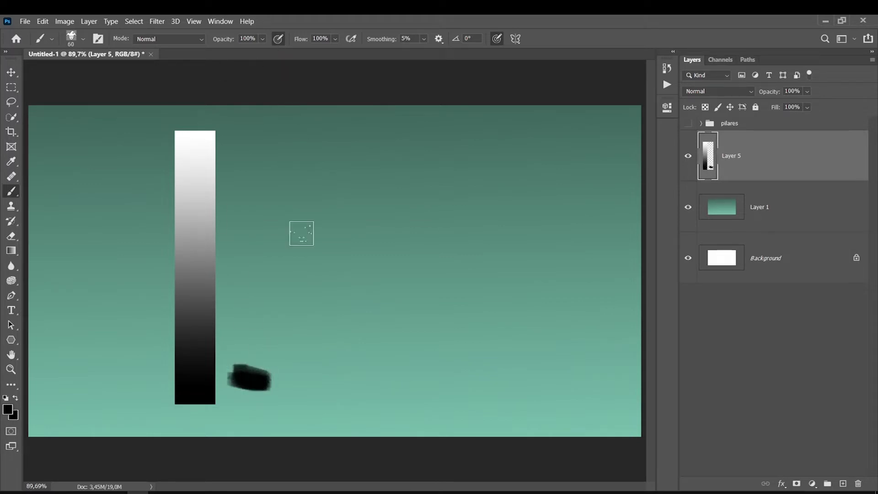
click(224, 325)
key(Return)
mouse_move(254, 372)
mouse_down()
mouse_move(263, 360)
mouse_move(245, 349)
mouse_up()
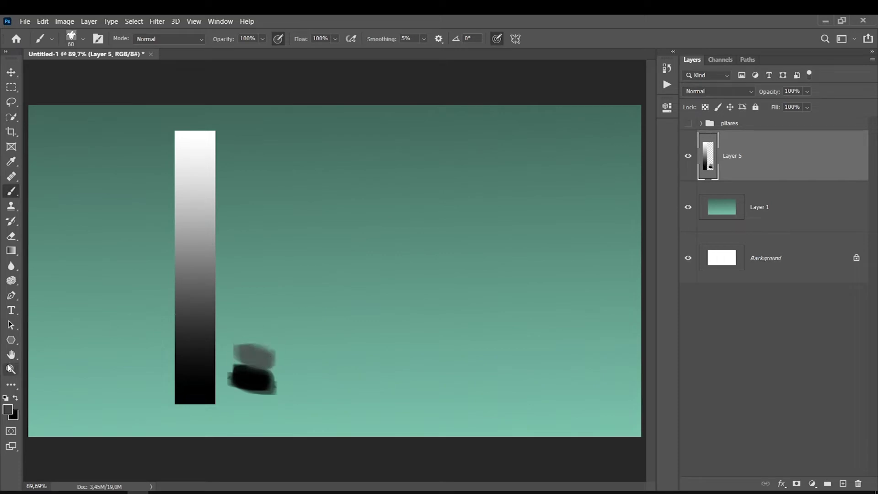
Paint a light grey band, then sample near-white from the bar with brush size 50.
click(8, 409)
click(190, 216)
key(Return)
mouse_move(240, 338)
mouse_down()
mouse_move(251, 329)
mouse_move(271, 342)
mouse_move(254, 323)
mouse_move(268, 311)
mouse_up()
click(8, 409)
click(196, 166)
key(Return)
key(bracketleft)
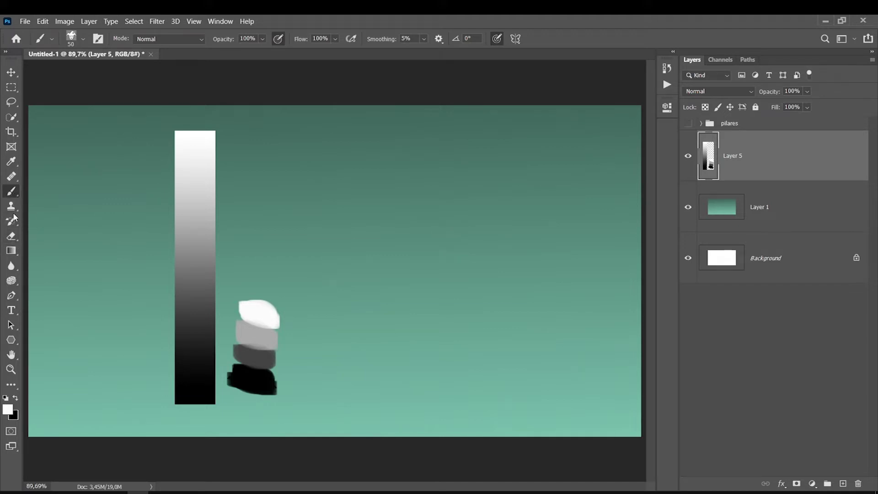
Blend the value bands with the Smudge Tool, then delete the value-stack layer.
click(16, 266)
right_click(20, 266)
click(46, 286)
key(bracketleft)
key(bracketleft)
drag(256, 325, 253, 363)
key(bracketleft)
mouse_move(248, 422)
mouse_down()
mouse_move(248, 435)
mouse_move(251, 392)
mouse_up()
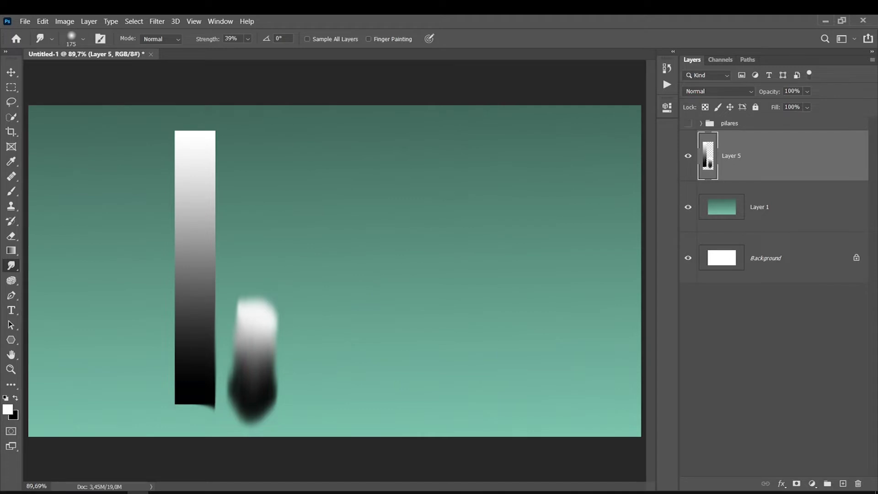
key(Delete)
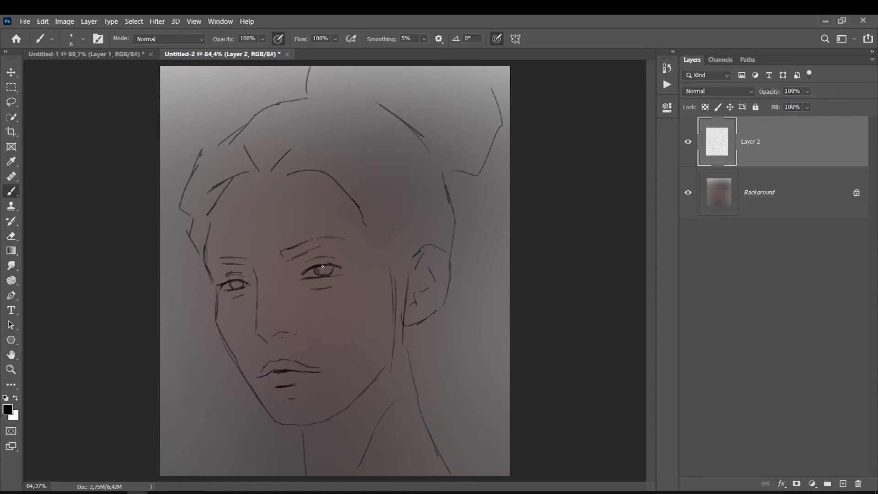
Darken the temple, left jaw line, eyelid and right iris strokes on the sketch.
drag(374, 243, 390, 265)
drag(221, 331, 253, 387)
drag(221, 281, 243, 283)
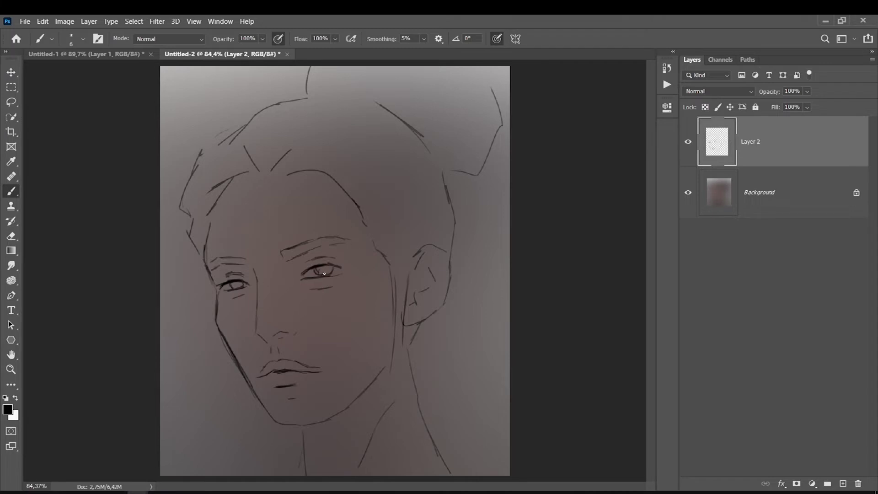
key(bracketright)
key(bracketright)
drag(320, 271, 328, 270)
key(bracketleft)
key(bracketleft)
Add a new empty layer and set the painting colour to dark red #370000.
click(843, 484)
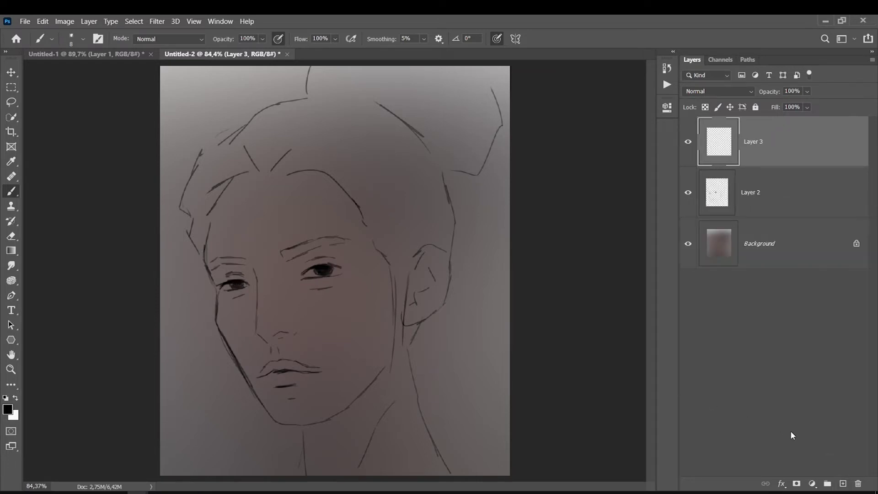
click(8, 409)
click(718, 385)
key(Return)
key(b)
key(bracketright)
key(bracketright)
key(ctrl+minus)
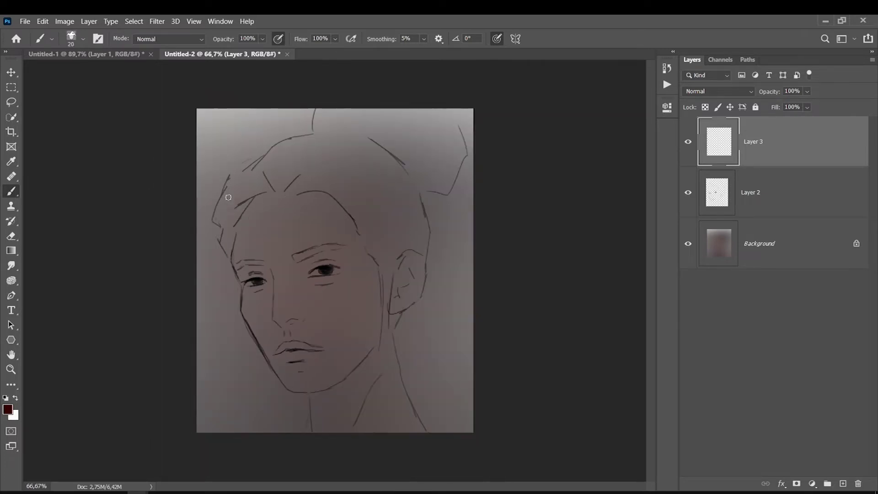
Lasso-select the hair outline and bucket-fill it solid dark red on Layer 3.
click(12, 102)
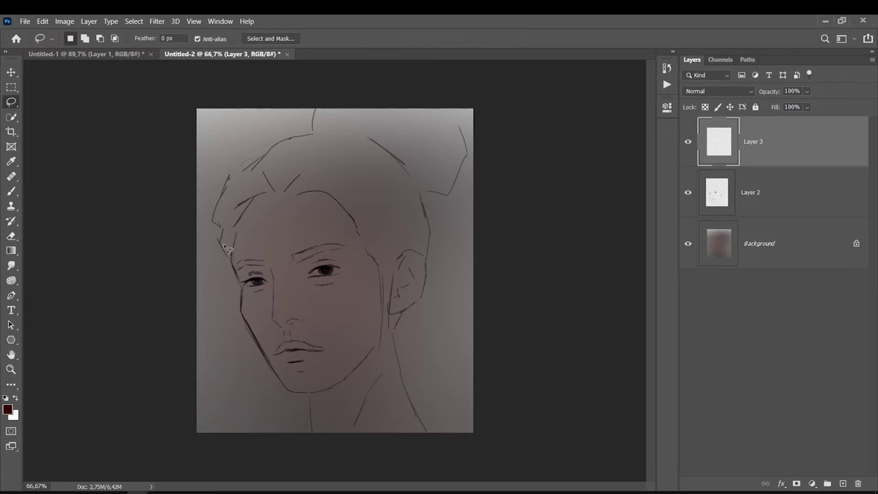
mouse_move(234, 266)
mouse_down()
mouse_move(225, 191)
mouse_move(463, 138)
mouse_move(422, 194)
mouse_move(426, 259)
mouse_move(401, 268)
mouse_move(389, 296)
mouse_move(343, 210)
mouse_move(315, 190)
mouse_move(275, 191)
mouse_up()
key(shift+g)
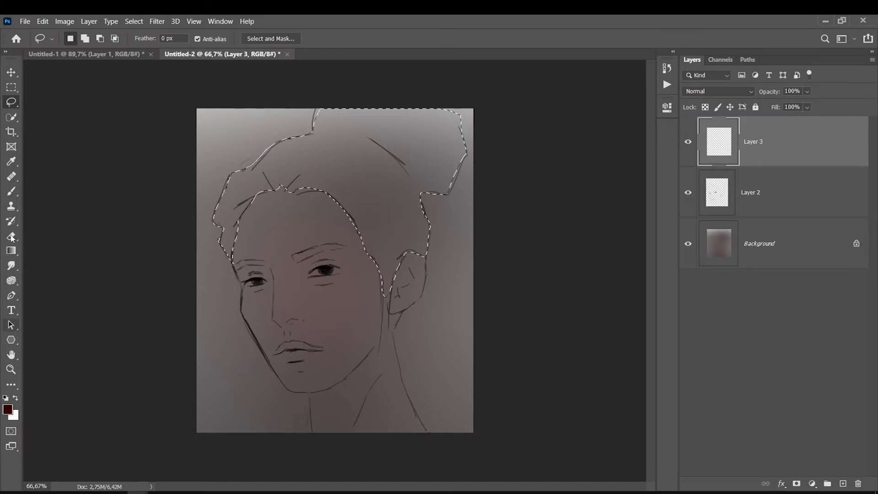
click(297, 156)
key(ctrl+d)
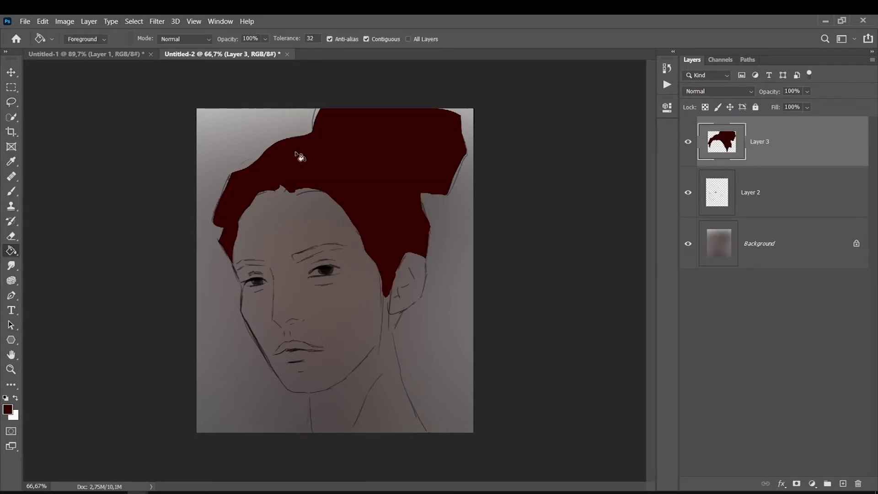
click(12, 191)
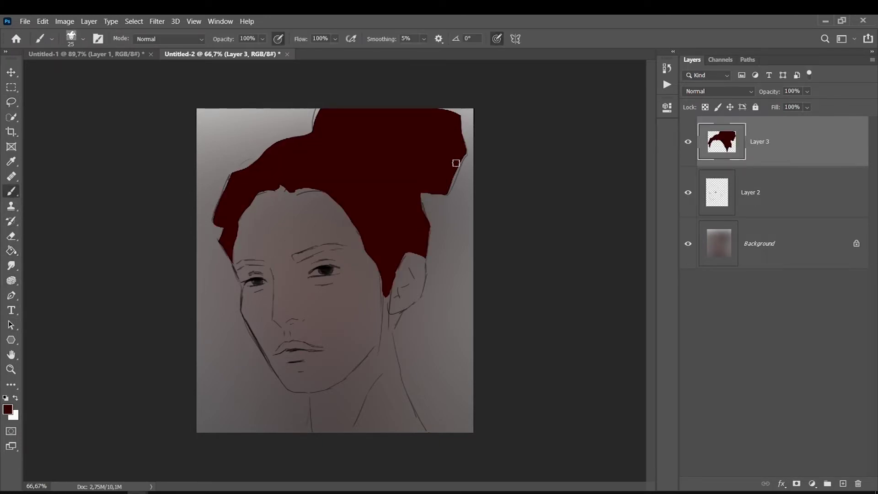
Paint dark-red shadow over the right eyebrow and around both eyes with a 15–20 brush.
key(bracketleft)
key(bracketright)
drag(330, 255, 307, 262)
drag(314, 260, 311, 262)
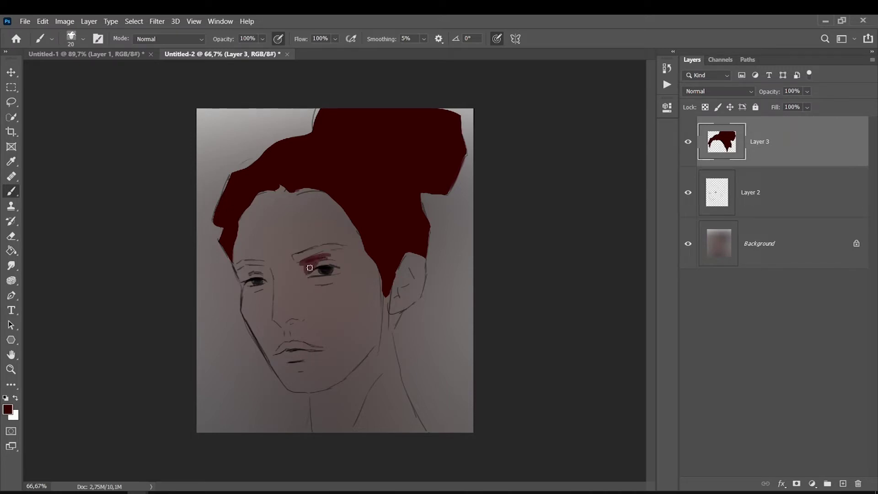
mouse_move(305, 268)
mouse_down()
mouse_move(296, 270)
mouse_move(323, 261)
mouse_move(296, 267)
mouse_move(326, 285)
mouse_move(313, 283)
mouse_move(337, 274)
mouse_up()
key(bracketleft)
key(bracketleft)
drag(332, 265, 320, 261)
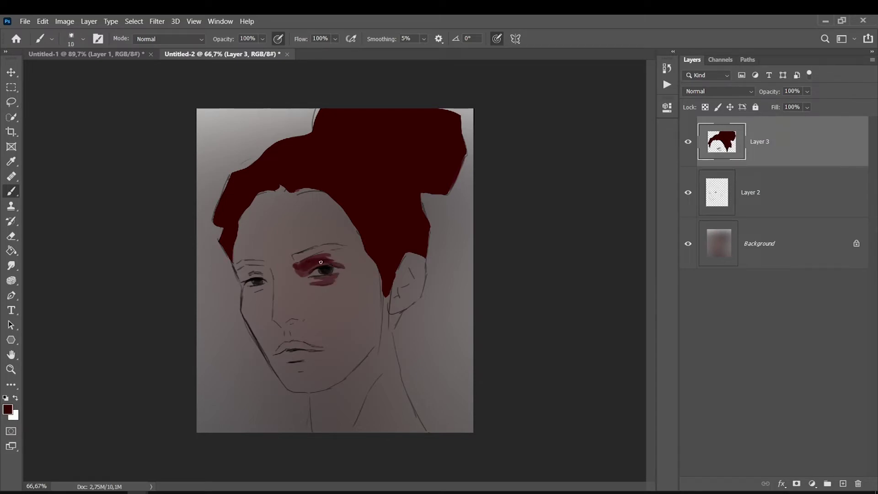
key(bracketright)
Paint dark-red shadow along the left jawline, chin and upper lip.
key(bracketright)
mouse_move(262, 273)
mouse_down()
mouse_move(237, 273)
mouse_move(269, 278)
mouse_move(249, 289)
mouse_move(242, 278)
mouse_up()
key(bracketright)
drag(242, 290, 273, 356)
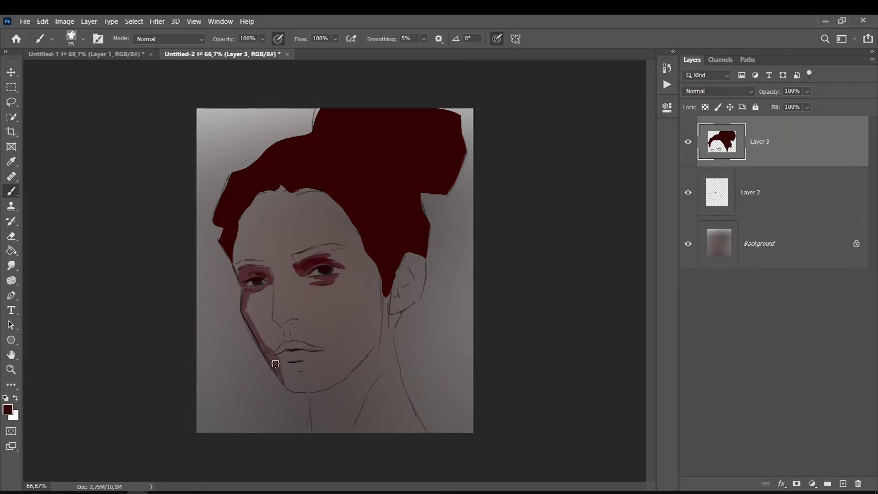
drag(279, 368, 295, 363)
drag(317, 349, 284, 348)
key(bracketleft)
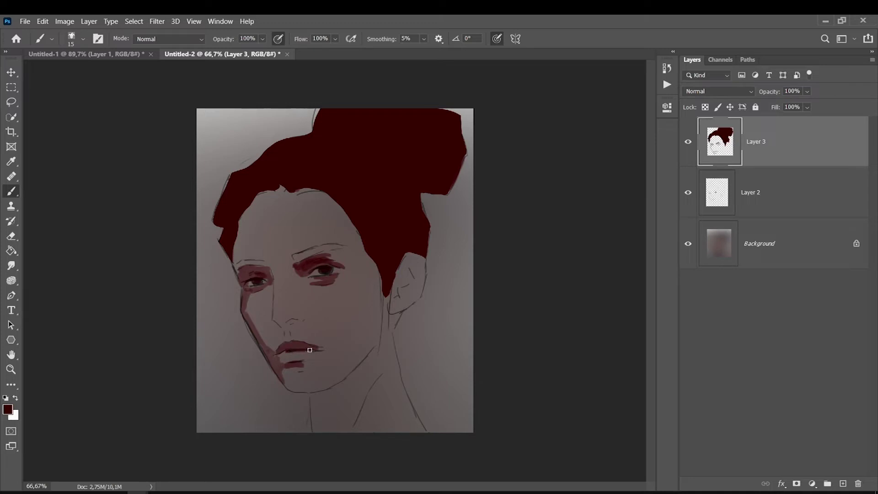
Shade the chin line, jaw, neck and inside the ear dark red with a 20–30 brush.
key(bracketright)
key(bracketright)
drag(300, 386, 341, 381)
key(bracketright)
mouse_move(384, 316)
mouse_down()
mouse_move(375, 351)
mouse_move(328, 398)
mouse_move(343, 386)
mouse_up()
drag(388, 285, 402, 273)
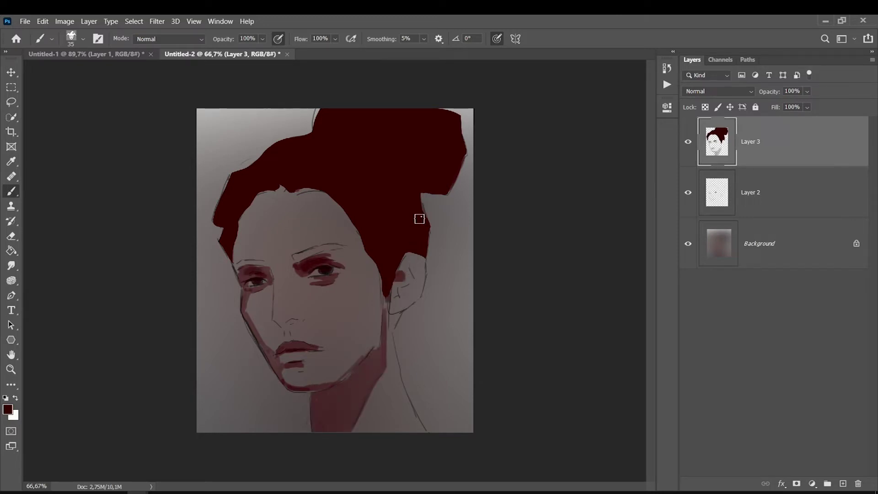
key(bracketleft)
mouse_move(411, 264)
mouse_down()
mouse_move(400, 270)
mouse_move(421, 273)
mouse_move(396, 286)
mouse_move(398, 298)
mouse_move(405, 280)
mouse_move(423, 282)
mouse_move(416, 302)
mouse_move(399, 284)
mouse_move(396, 300)
mouse_up()
Paint both eyebrows and a nose shadow dark red, undoing an accidental layer duplicate.
drag(338, 246, 273, 264)
key(bracketleft)
drag(240, 262, 259, 262)
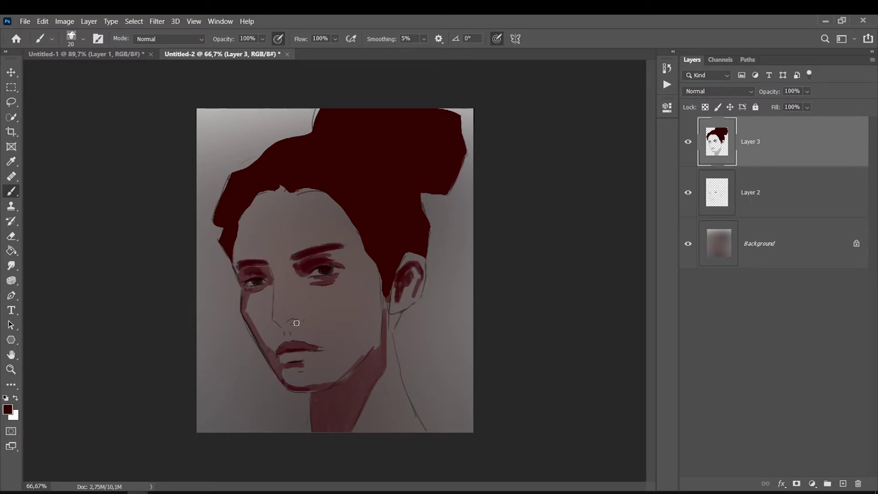
key(bracketleft)
drag(273, 322, 302, 320)
key(ctrl+j)
key(ctrl+j)
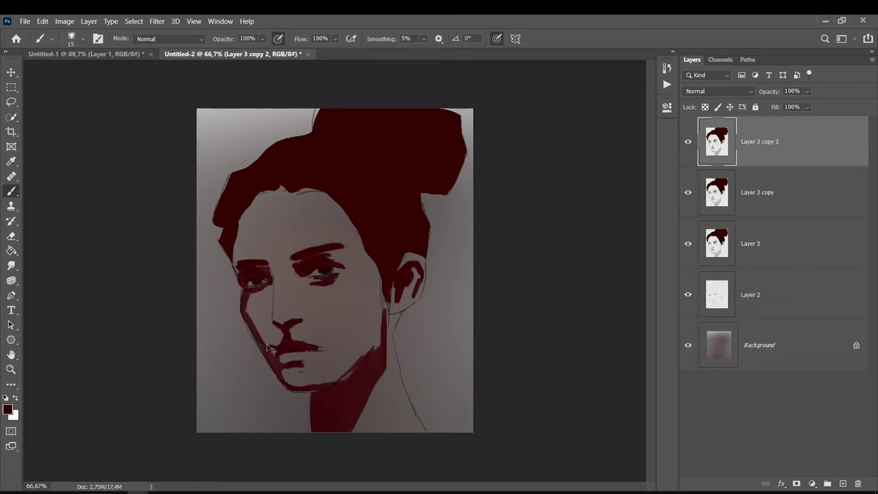
key(ctrl+z)
key(ctrl+z)
Darken the jaw below the ear, adjusting brush size between 15 and 35.
drag(385, 297, 384, 342)
key(bracketright)
key(bracketright)
key(bracketleft)
key(bracketleft)
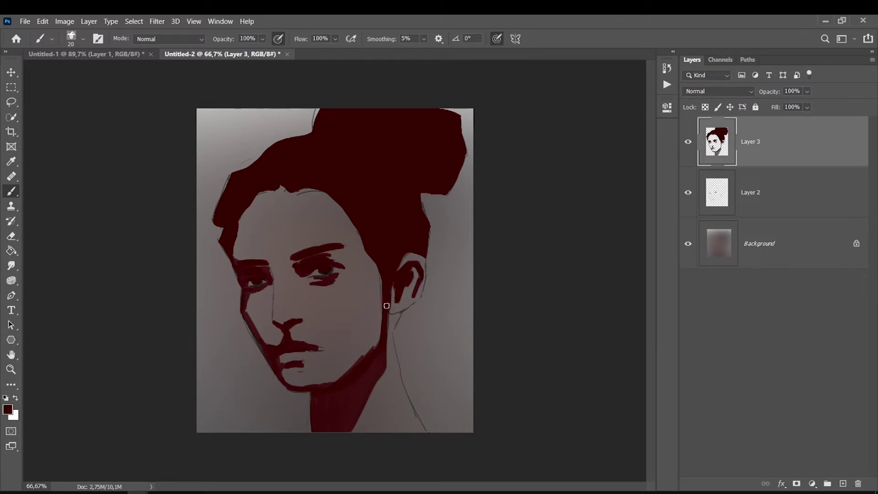
key(bracketright)
key(bracketright)
key(bracketleft)
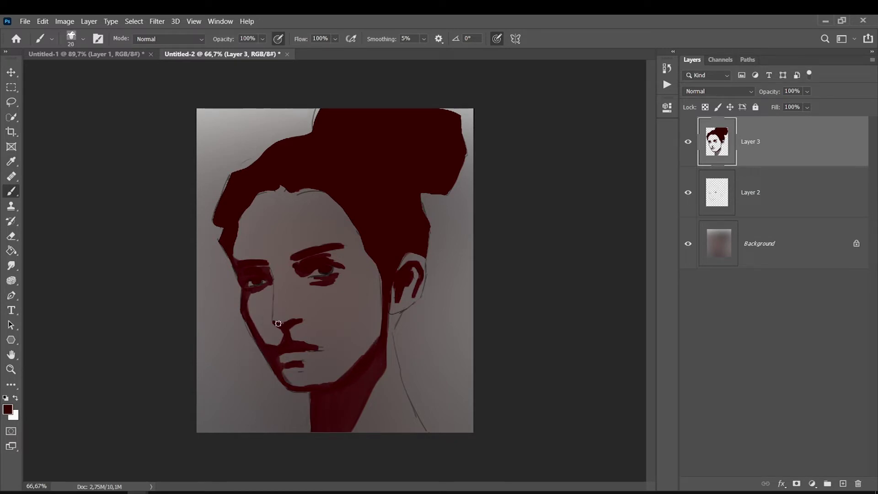
key(bracketleft)
key(bracketright)
key(bracketleft)
key(bracketright)
key(bracketright)
key(bracketright)
Compare the portrait with Layer 3's shading hidden and shown, then add empty Layer 4.
key(ctrl+minus)
click(687, 143)
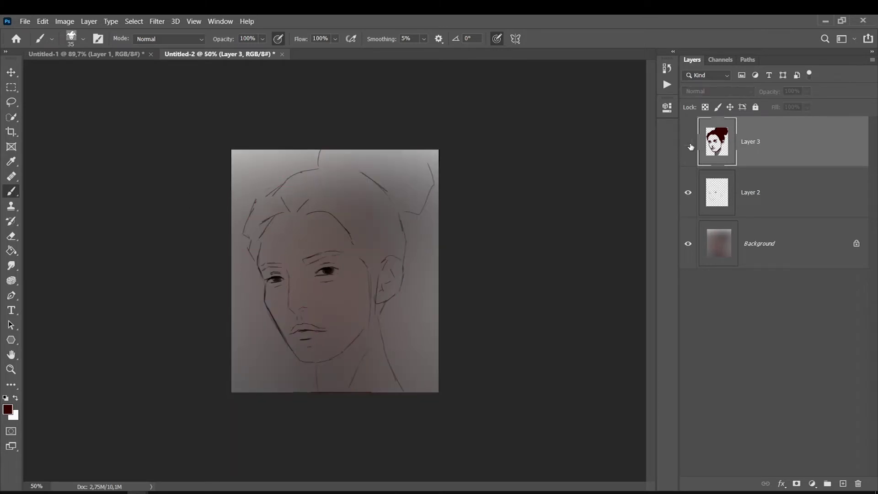
click(687, 144)
click(687, 146)
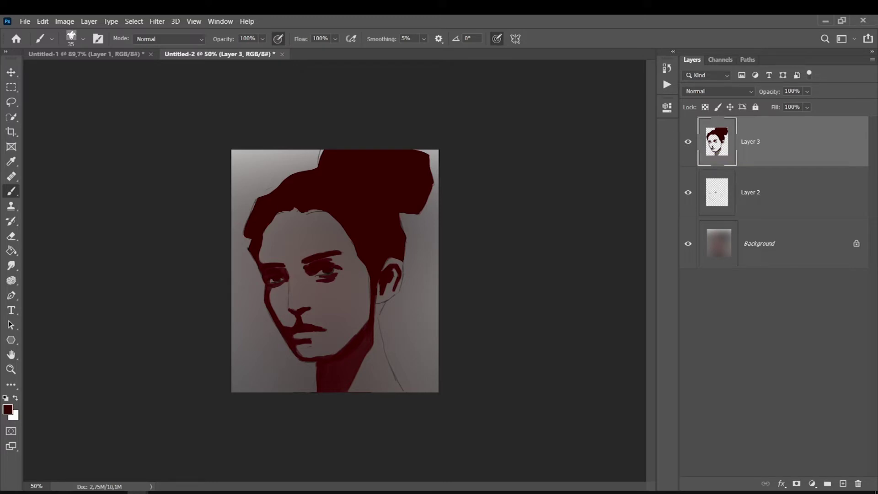
key(ctrl+shift+alt+n)
click(7, 409)
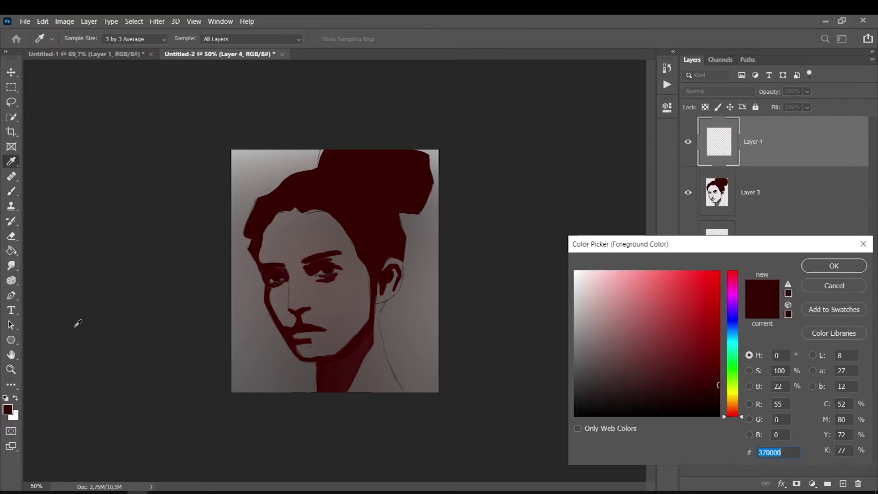
Choose a light cream colour and paint highlights on the forehead and nose bridge.
drag(737, 405, 733, 399)
drag(630, 276, 634, 287)
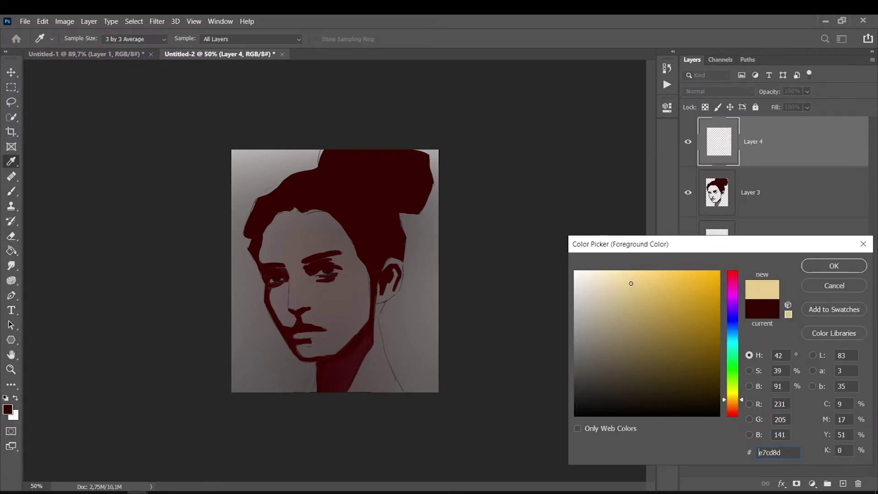
key(Return)
key(b)
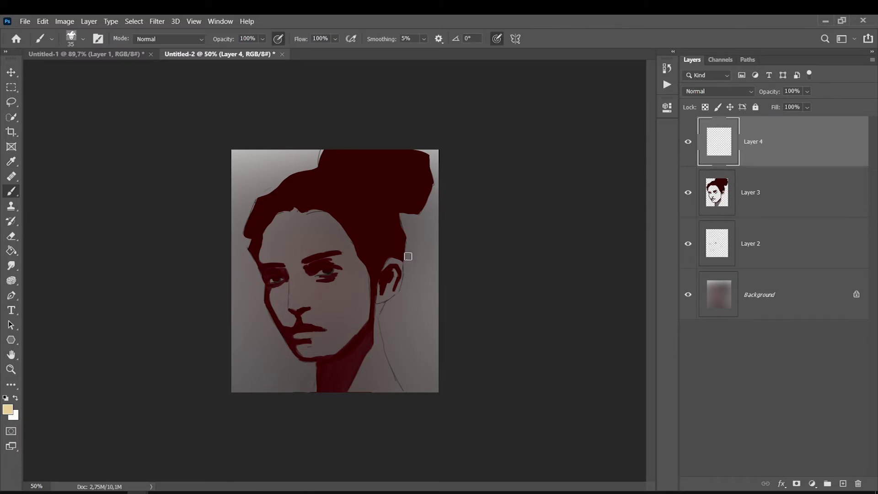
drag(319, 221, 310, 224)
drag(295, 277, 296, 290)
key(bracketleft)
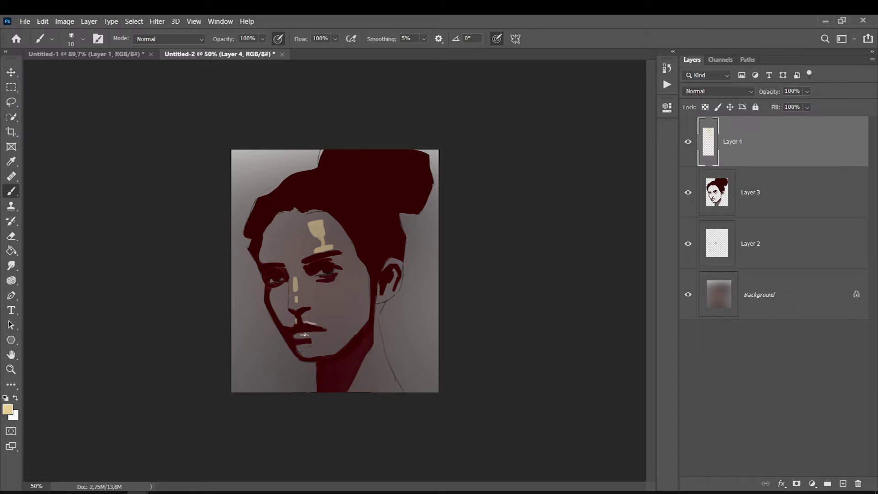
key(bracketright)
key(bracketright)
key(bracketright)
key(bracketright)
Add a cream neck highlight, then show the pilares group in the pillar diagram.
drag(380, 385, 383, 364)
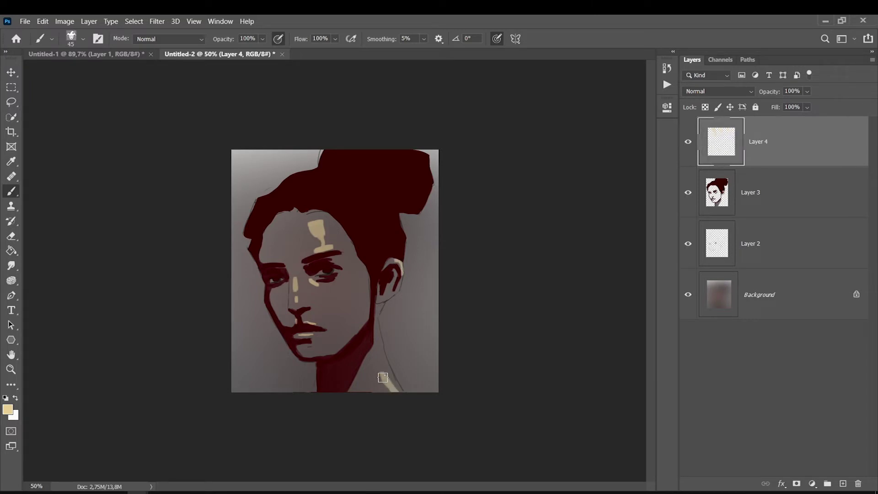
key(bracketleft)
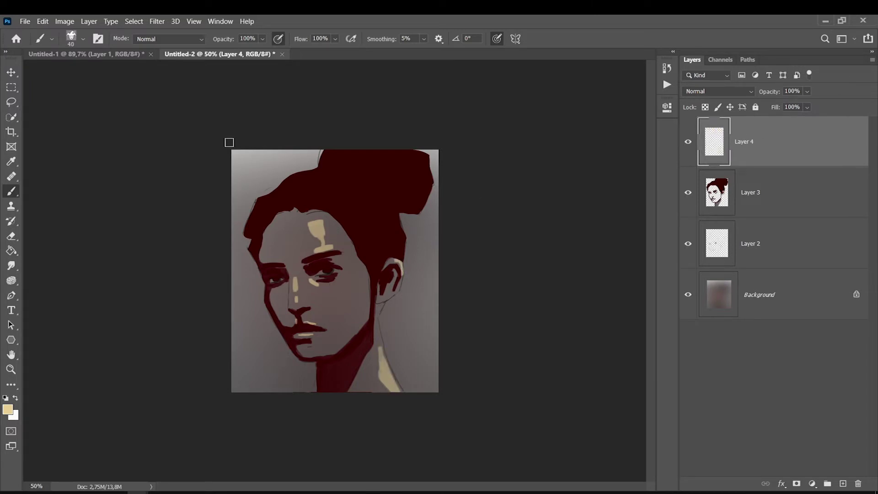
click(87, 55)
click(687, 123)
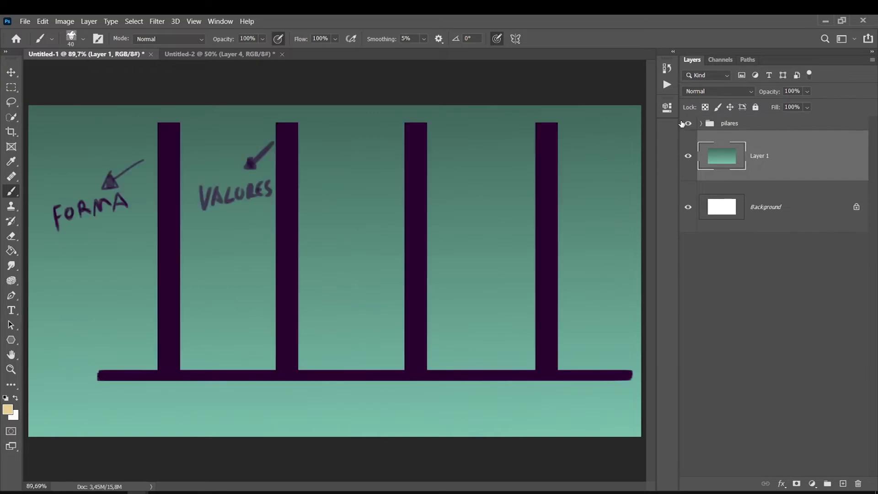
Back on the portrait, compare white, grey and maroon values in the Color Picker, then cancel.
click(192, 55)
click(7, 409)
drag(590, 286, 563, 246)
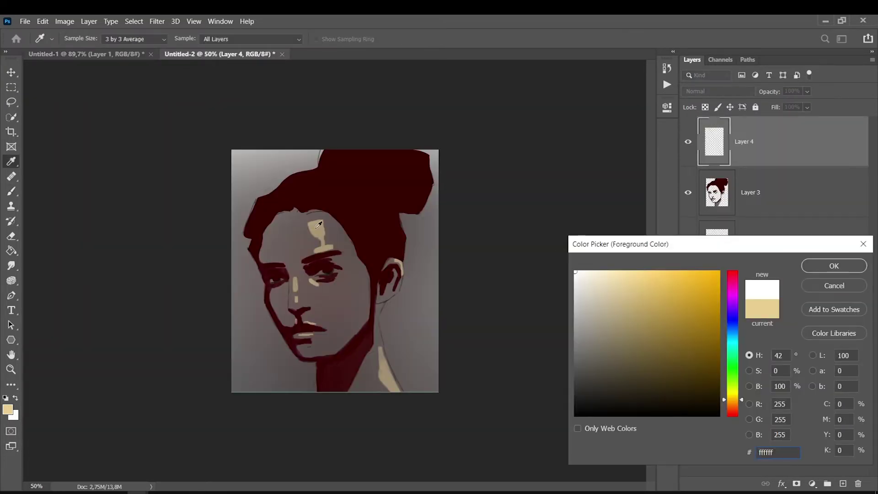
mouse_move(581, 285)
mouse_down()
mouse_move(570, 300)
mouse_move(576, 304)
mouse_up()
click(378, 227)
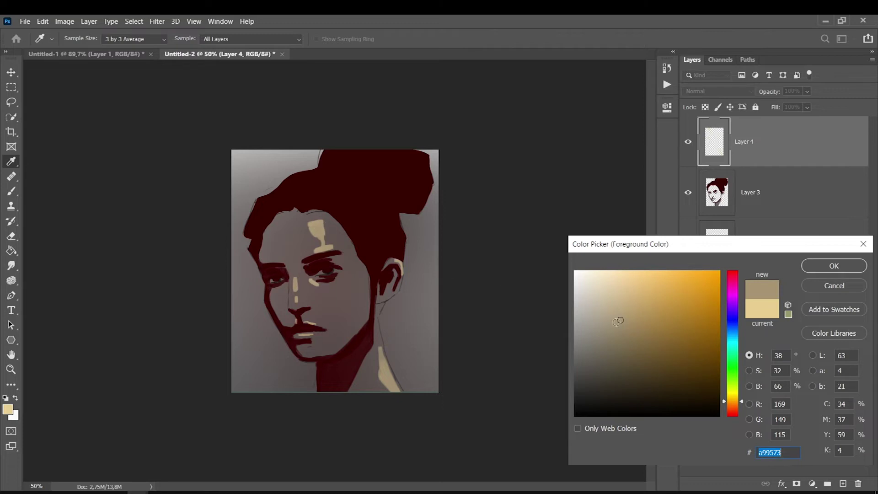
drag(575, 319, 569, 320)
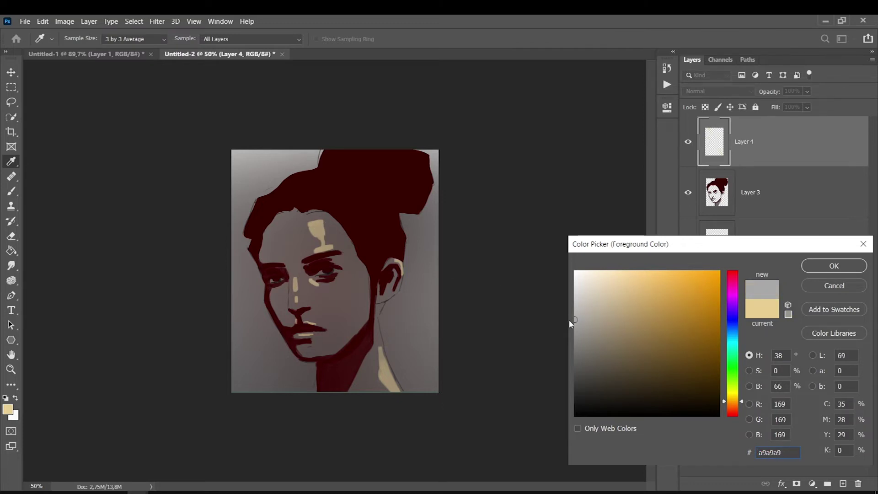
click(379, 222)
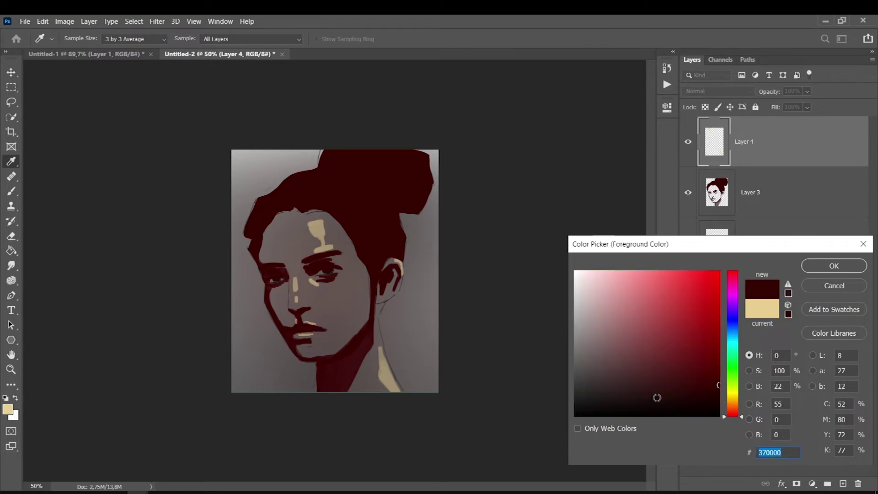
drag(574, 385, 573, 309)
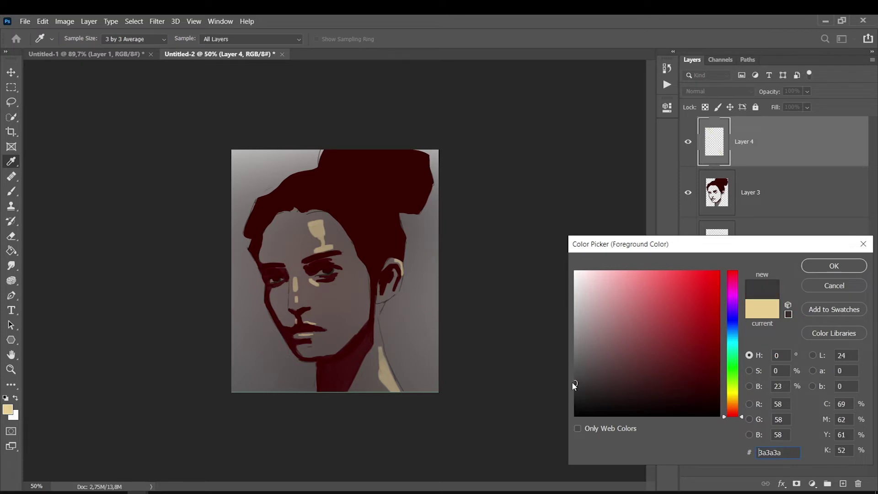
drag(572, 309, 567, 397)
click(816, 287)
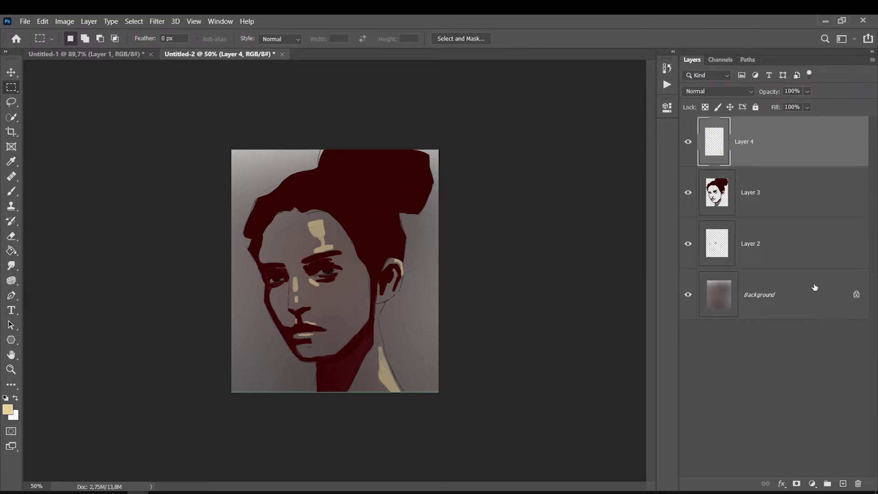
Recheck a lighter grey, keep the beige foreground, and select Layer 2.
click(8, 409)
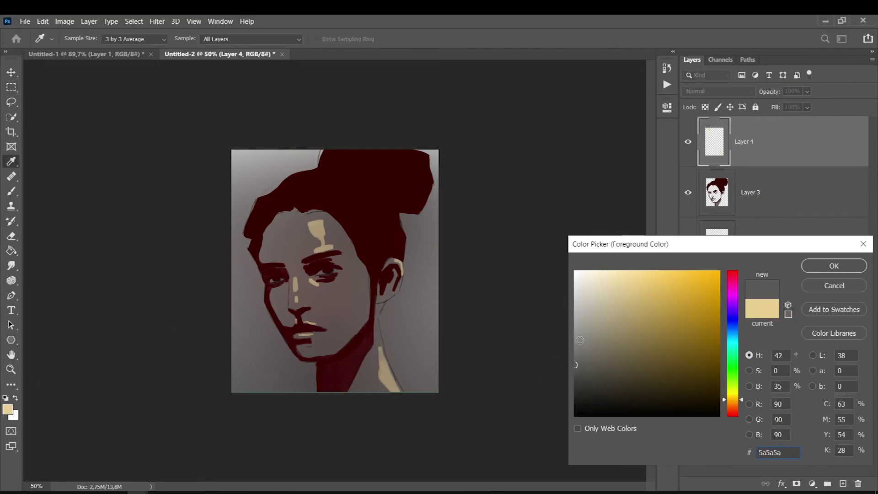
drag(576, 368, 575, 346)
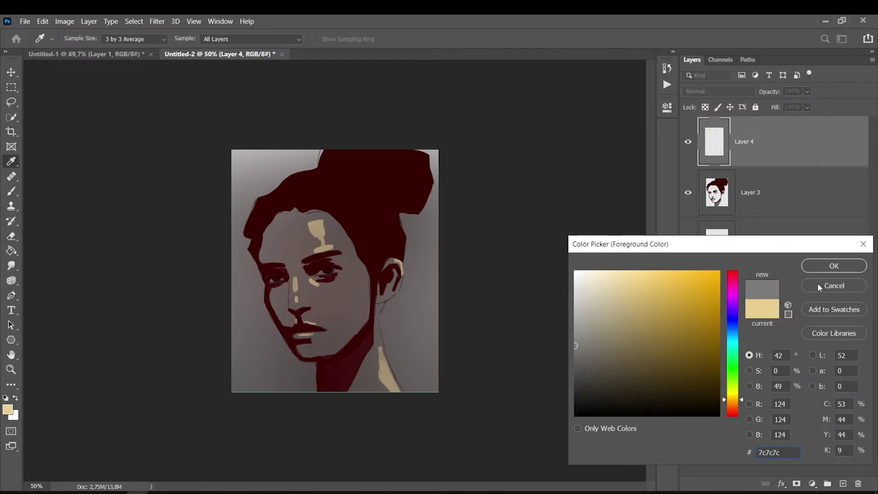
click(817, 283)
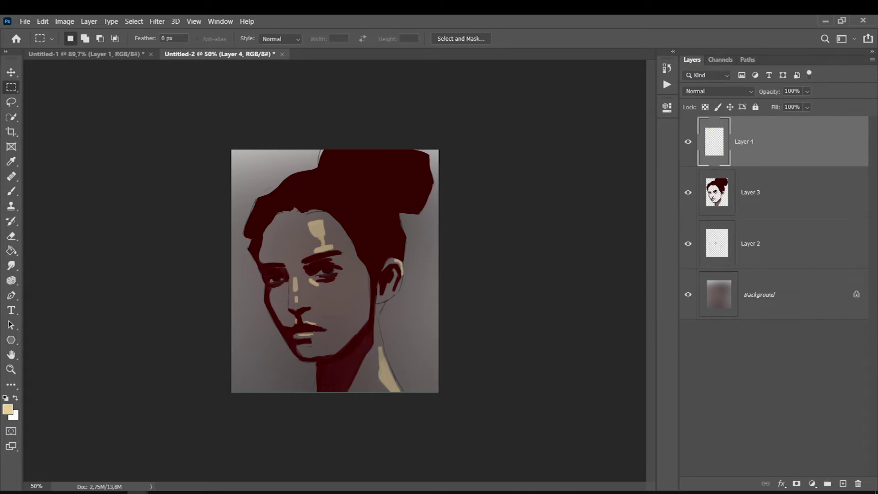
click(778, 244)
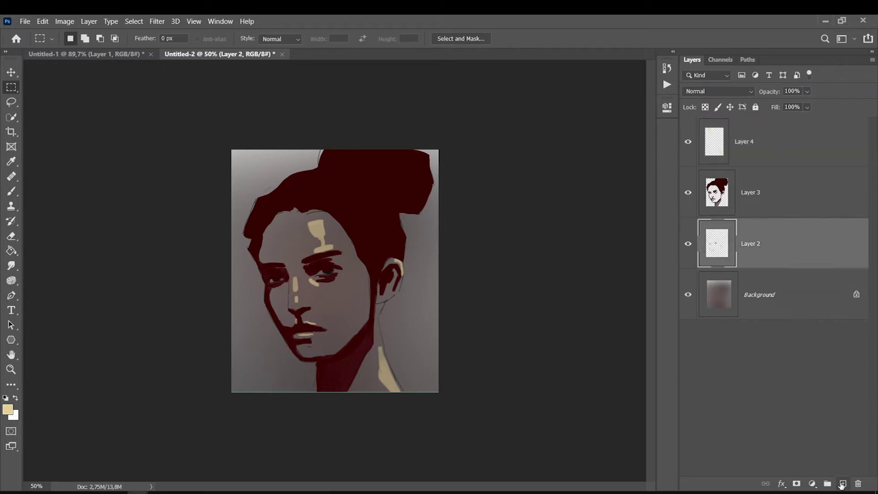
Add Layer 5 and move Layer 2 to the top at 50% opacity.
click(843, 484)
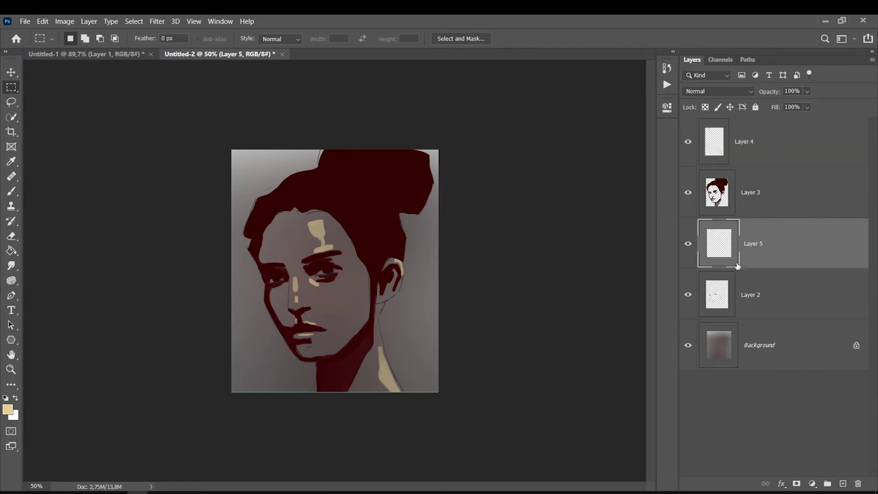
drag(735, 290, 757, 147)
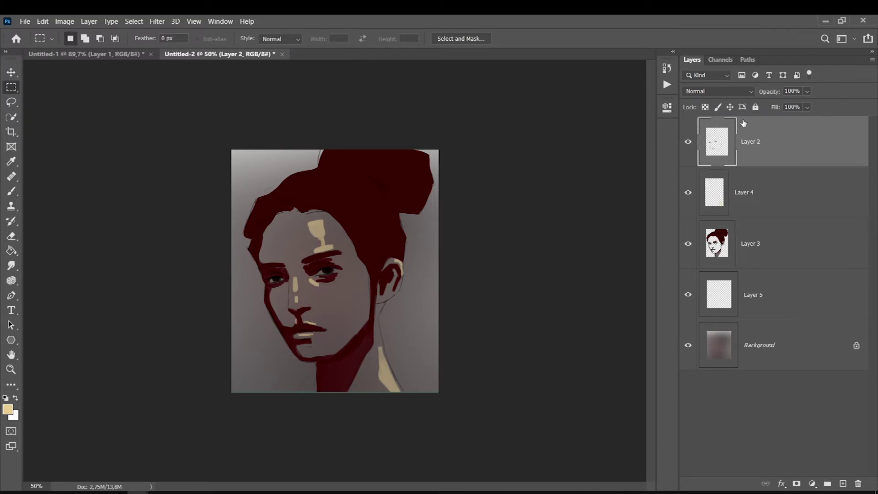
drag(796, 105, 793, 106)
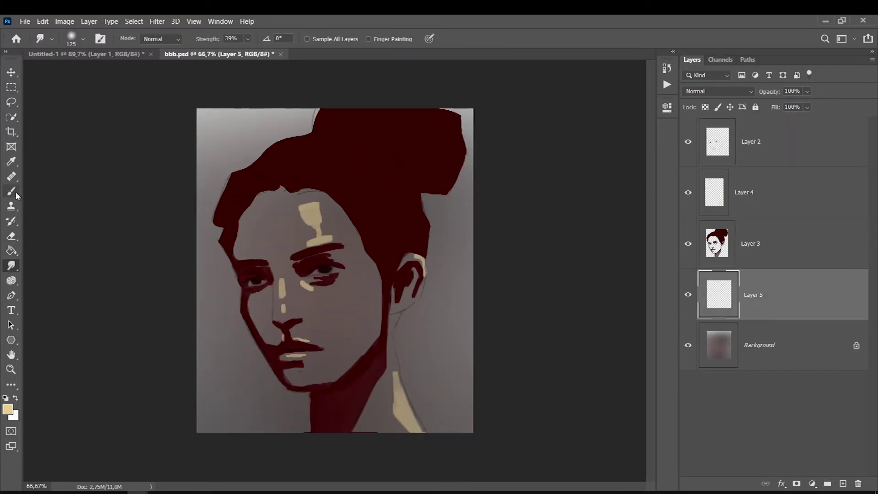
Set the foreground colour to warm brown ac8464.
key(i)
click(9, 410)
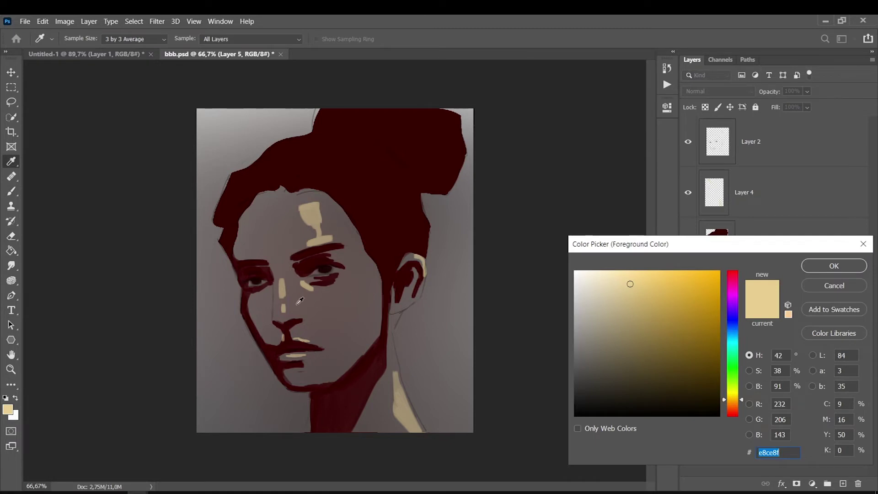
click(645, 334)
click(636, 318)
click(734, 405)
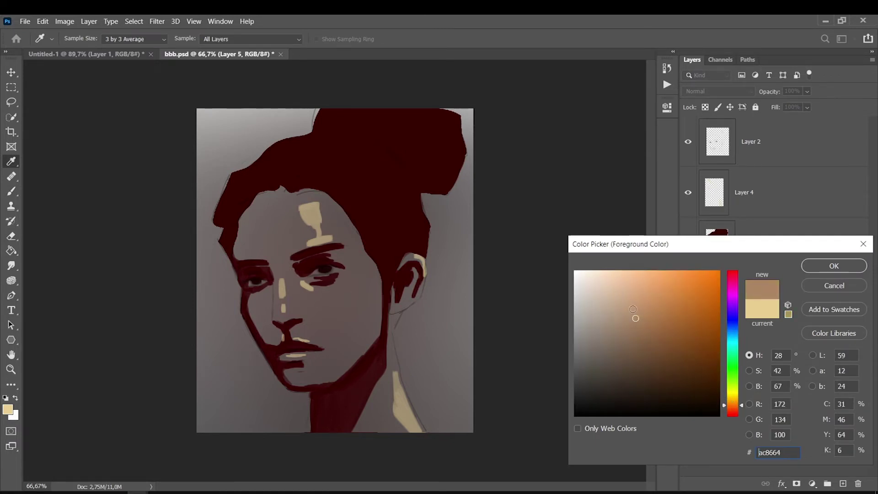
drag(633, 309, 634, 306)
key(Return)
Switch to a large Soft Round brush at 13% opacity.
key(b)
right_click(343, 250)
click(358, 326)
click(665, 278)
key(bracketright)
key(bracketright)
key(bracketright)
click(263, 39)
drag(233, 53, 230, 53)
key(bracketright)
key(bracketright)
key(bracketright)
key(bracketright)
key(bracketright)
key(bracketright)
key(bracketright)
Glaze soft peach over the forehead, cheek, nose and mouth on Layer 5.
key(bracketleft)
key(bracketleft)
key(bracketleft)
mouse_move(314, 274)
mouse_down()
mouse_move(294, 215)
mouse_move(294, 324)
mouse_up()
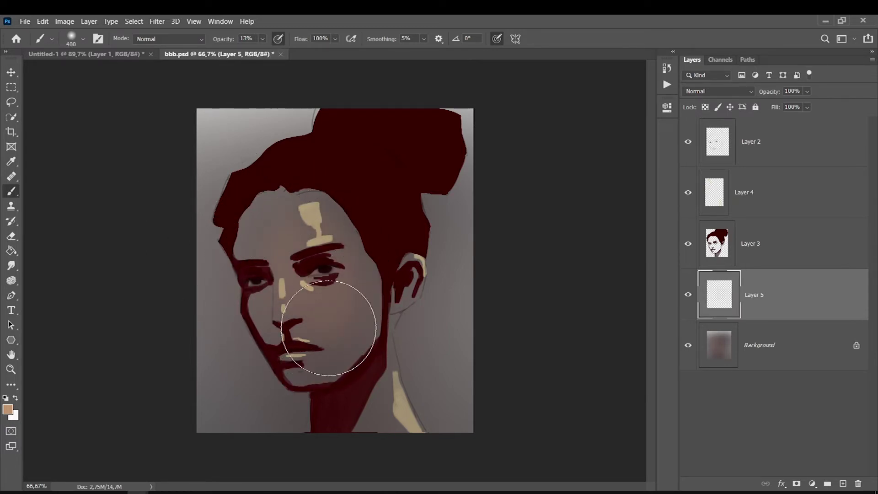
key(bracketleft)
mouse_move(353, 265)
mouse_down()
mouse_move(294, 303)
mouse_move(304, 196)
mouse_move(321, 332)
mouse_up()
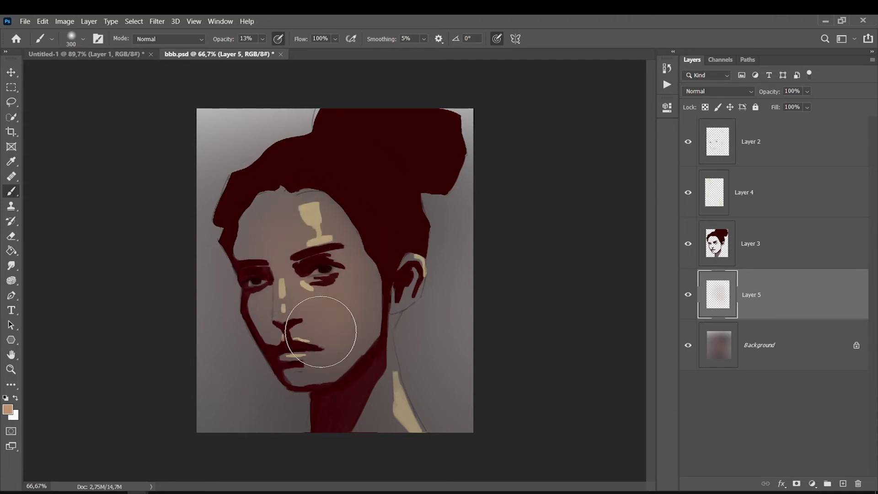
Lighten the painting colour to a paler skin tone and resize the brush around 300.
click(8, 409)
mouse_move(633, 304)
mouse_down()
mouse_move(617, 286)
mouse_move(624, 315)
mouse_up()
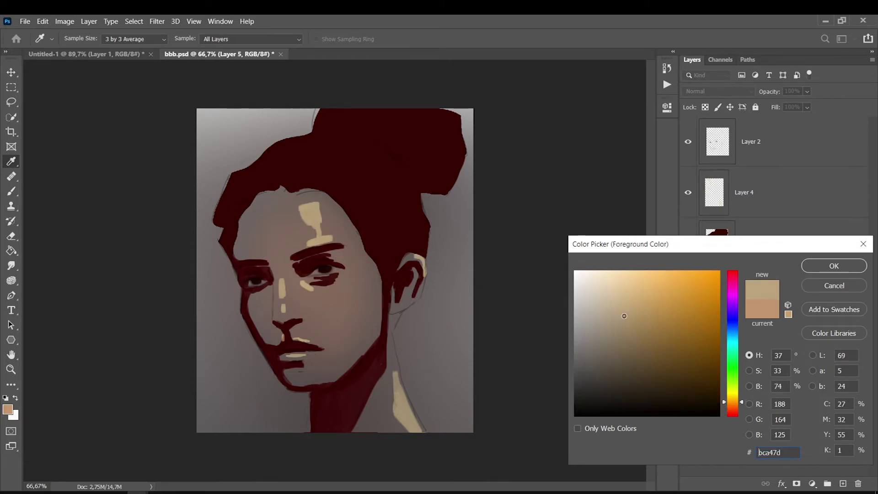
click(834, 265)
key(bracketleft)
key(bracketleft)
key(bracketleft)
key(bracketleft)
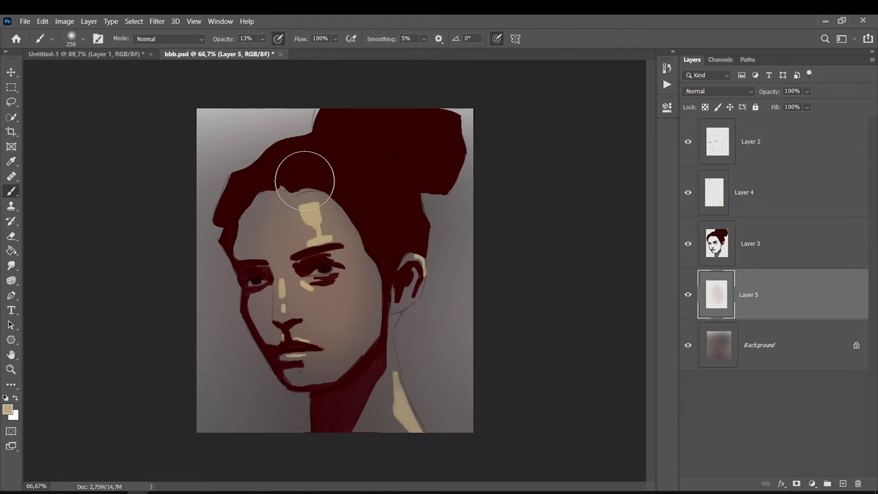
key(bracketright)
key(bracketleft)
key(bracketleft)
key(bracketleft)
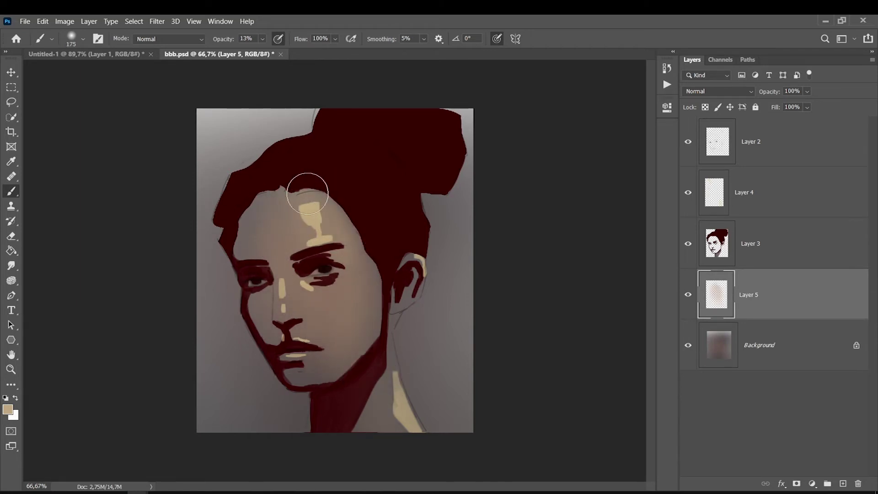
Add Layer 6 above Layer 4 and paint a soft skin-tone streak across the hair bun.
click(756, 165)
click(746, 198)
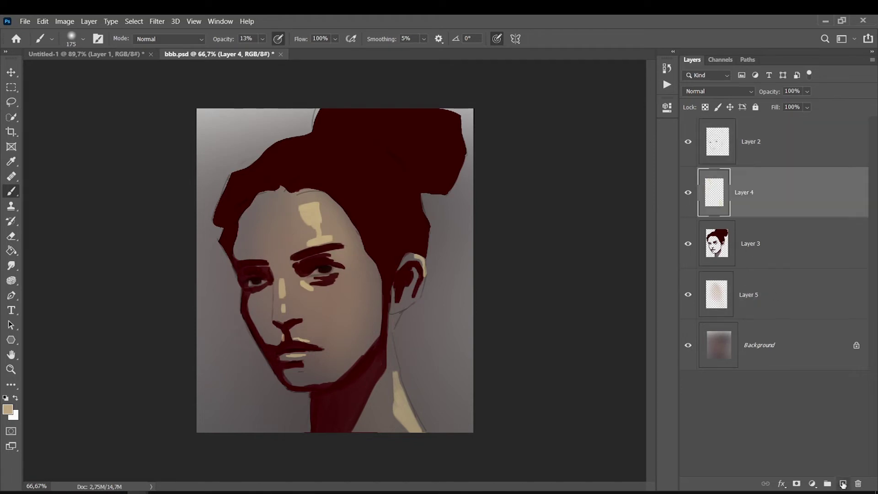
click(843, 484)
key(bracketright)
key(bracketright)
key(bracketright)
drag(298, 192, 325, 186)
key(bracketleft)
key(bracketleft)
key(bracketleft)
Sample light beige from the forehead, select Layer 4 and choose a different brush preset.
click(8, 409)
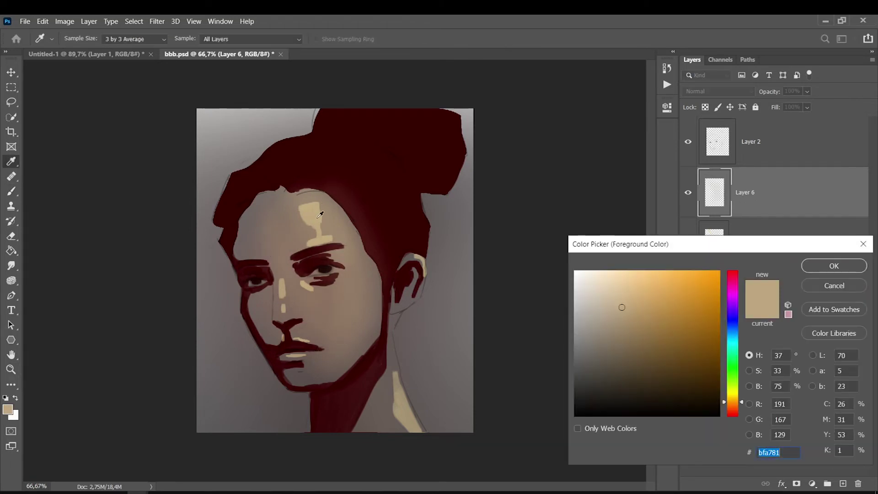
click(319, 213)
key(Return)
click(750, 294)
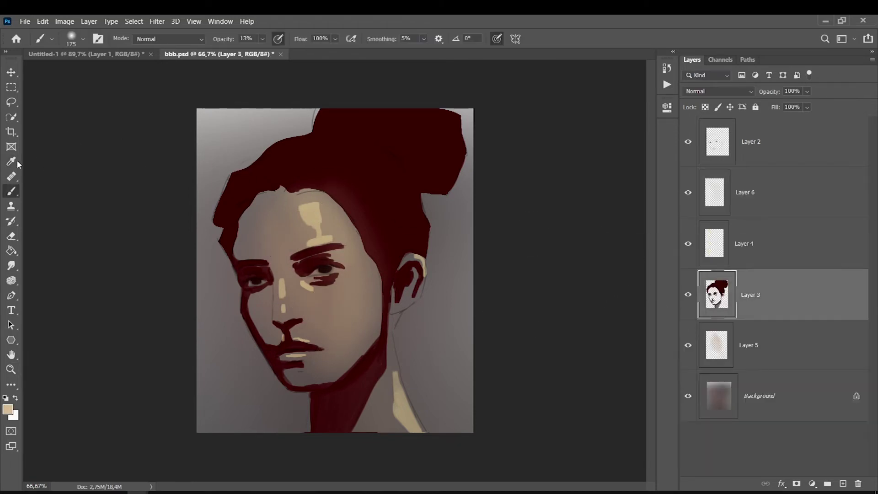
click(745, 192)
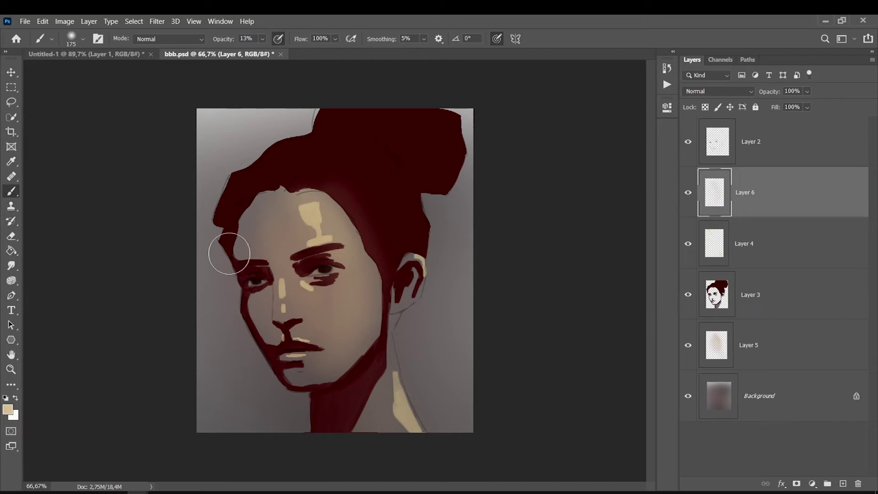
click(745, 258)
right_click(344, 238)
click(441, 337)
key(Return)
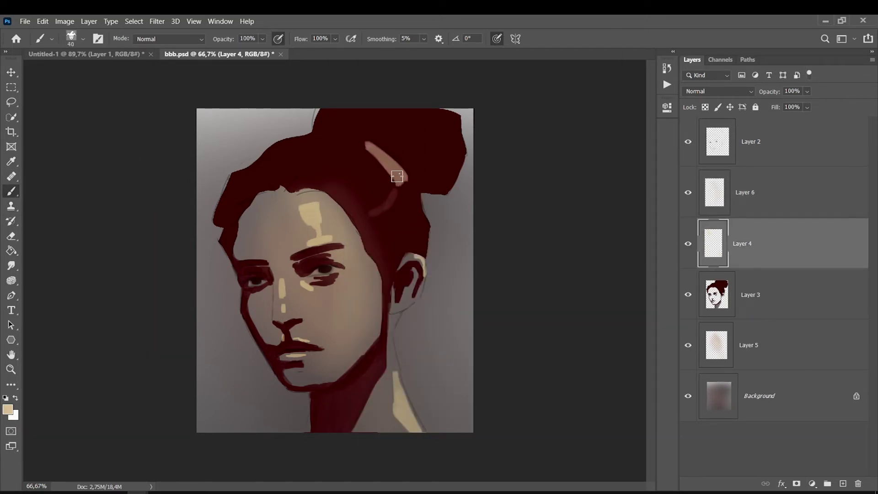
Paint beige highlight strokes along the bun's right edge and across the dark-red hair.
mouse_move(447, 117)
mouse_down()
mouse_move(441, 176)
mouse_move(447, 122)
mouse_move(412, 127)
mouse_up()
drag(415, 226, 394, 239)
drag(297, 146, 272, 179)
drag(322, 160, 356, 208)
Fade the beige hair streaks with the Eraser at 31% opacity, then shrink the eraser.
click(11, 236)
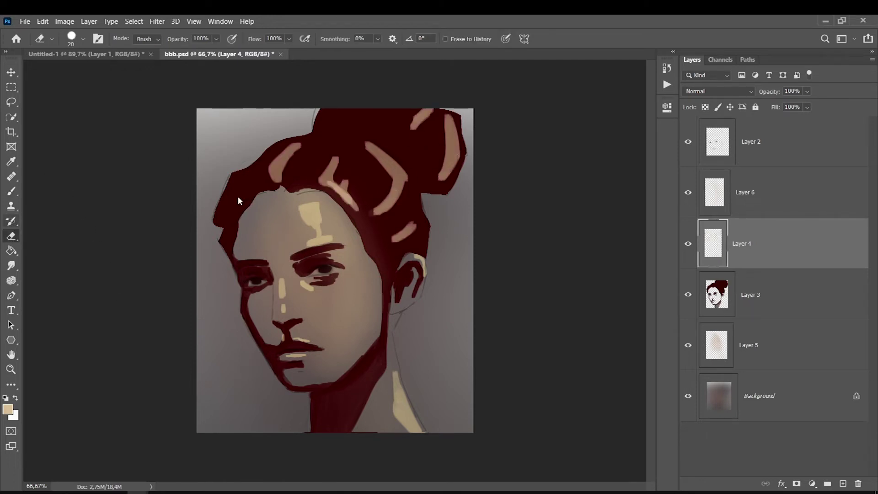
drag(477, 210, 286, 103)
key(bracketleft)
key(bracketleft)
key(bracketleft)
Toggle Layer 5 off and on to compare the face, then reactivate Layer 5 and the Brush.
click(688, 346)
click(688, 346)
click(716, 338)
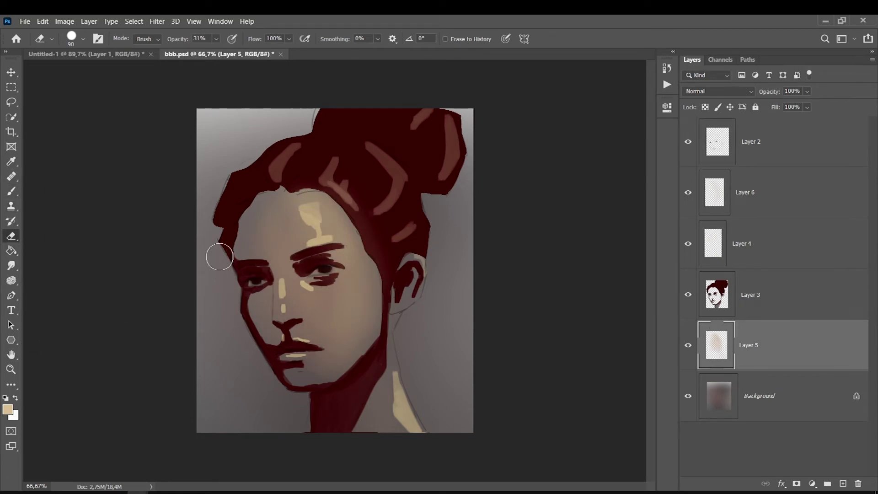
key(b)
click(7, 409)
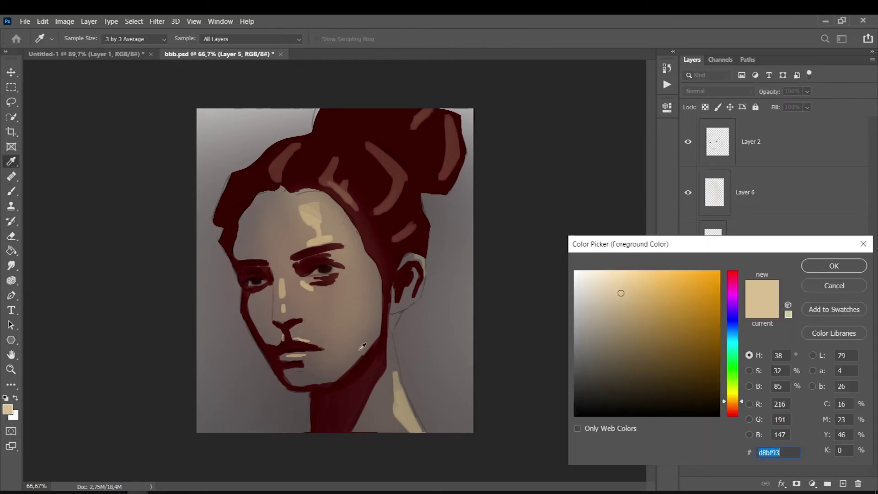
Sample the hair's dark red and paint shadows on a new Layer 7 over cheek, chin and left hairline.
click(357, 371)
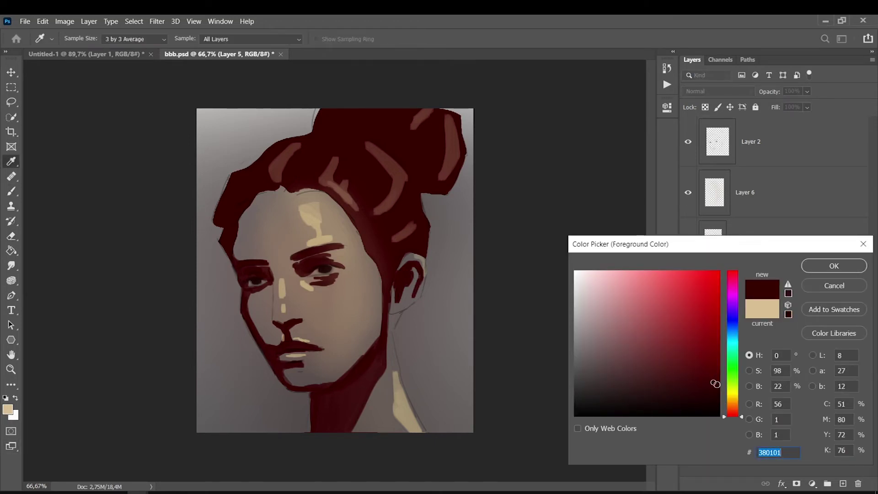
key(Return)
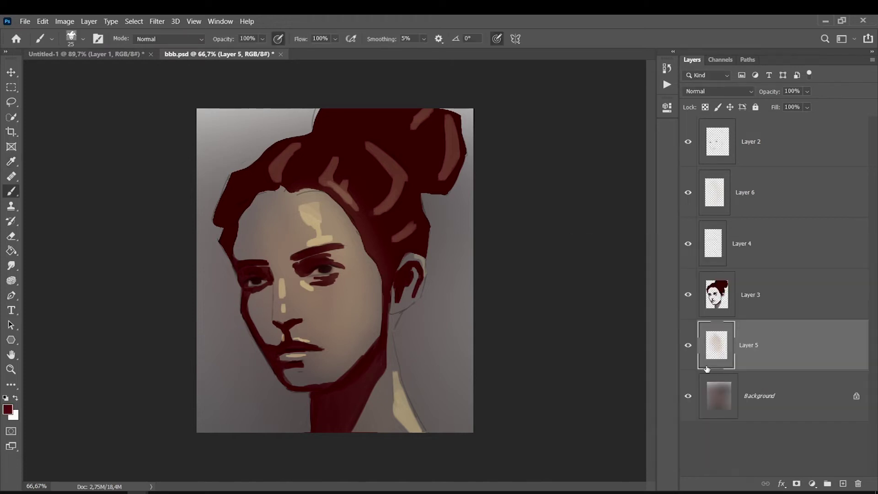
key(ctrl+shift+alt+n)
key(bracketright)
key(bracketright)
mouse_move(373, 318)
mouse_down()
mouse_move(376, 328)
mouse_move(384, 309)
mouse_move(354, 349)
mouse_move(355, 304)
mouse_move(343, 349)
mouse_move(356, 358)
mouse_move(378, 320)
mouse_move(365, 351)
mouse_move(320, 378)
mouse_move(314, 359)
mouse_move(300, 381)
mouse_up()
key(bracketleft)
mouse_move(257, 216)
mouse_down()
mouse_move(238, 229)
mouse_move(233, 256)
mouse_move(254, 204)
mouse_move(246, 226)
mouse_up()
key(bracketleft)
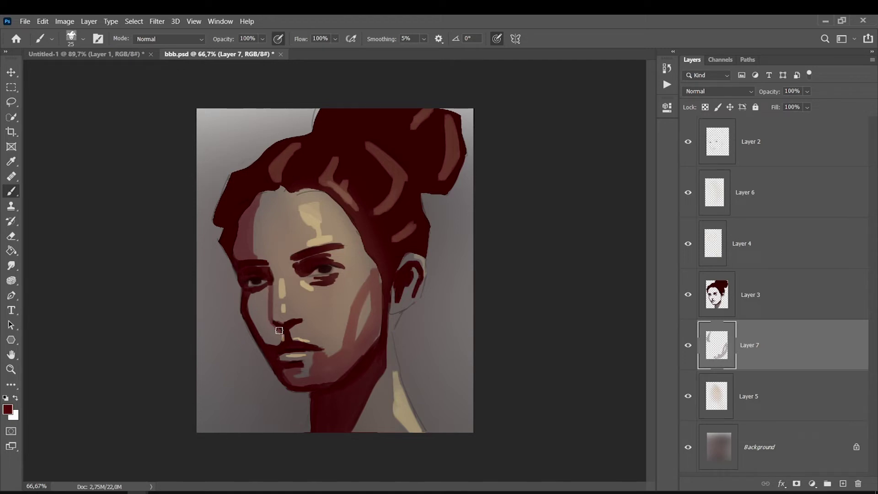
Set the colour to brown 733617, add Layer 8, and begin shading the left cheek and jaw.
click(8, 409)
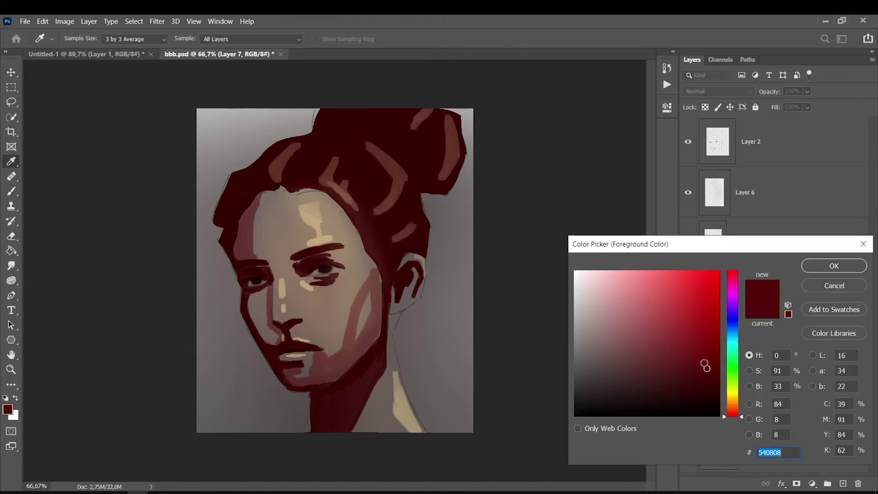
text(733617)
key(Return)
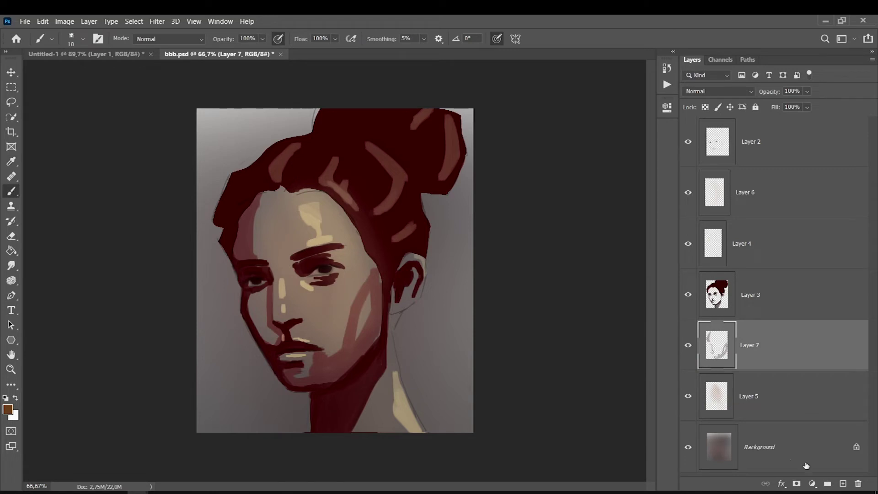
click(843, 483)
key(bracketright)
key(bracketright)
key(bracketright)
mouse_move(251, 295)
mouse_down()
mouse_move(279, 341)
mouse_move(263, 294)
mouse_up()
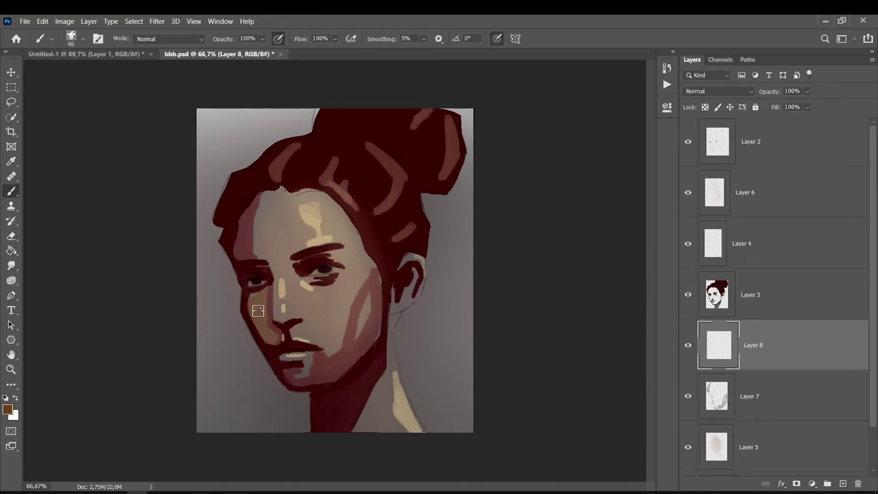
Brush brown shading on the left temple, around the right eye, the right-cheek highlight and below the lip.
key(bracketleft)
key(bracketleft)
key(bracketleft)
drag(262, 199, 261, 257)
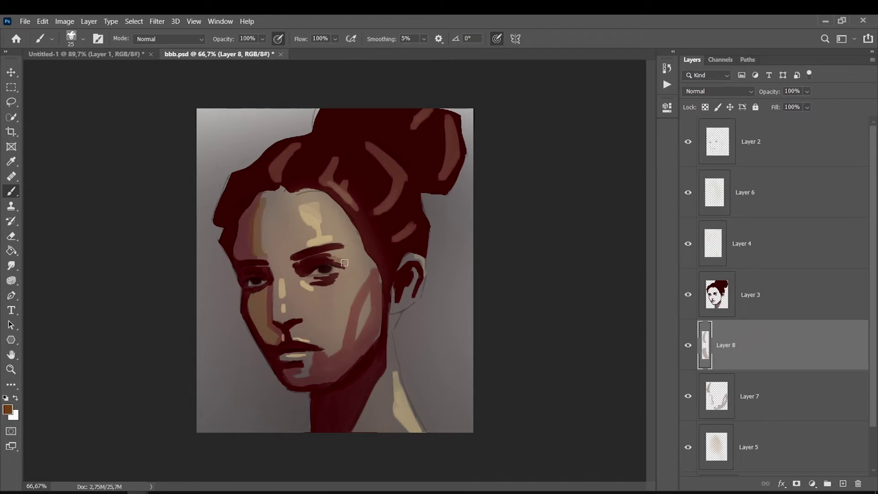
drag(324, 276, 338, 274)
key(bracketright)
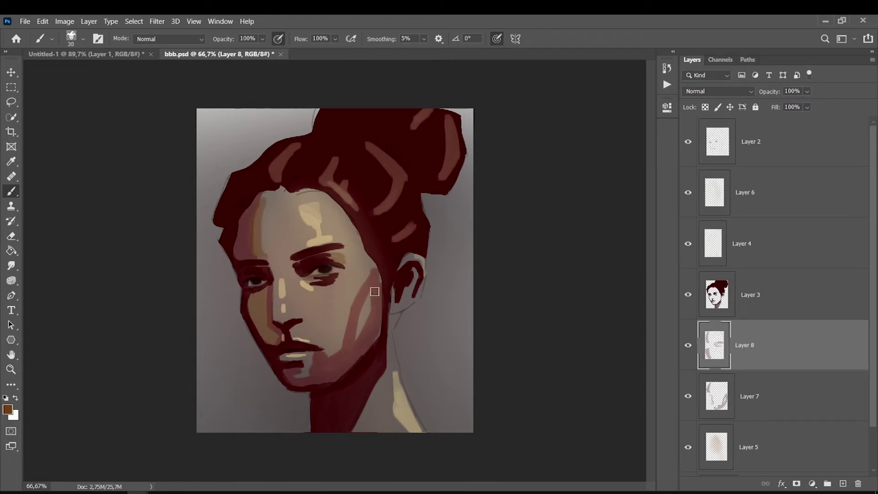
key(bracketright)
drag(372, 307, 371, 310)
drag(323, 355, 295, 374)
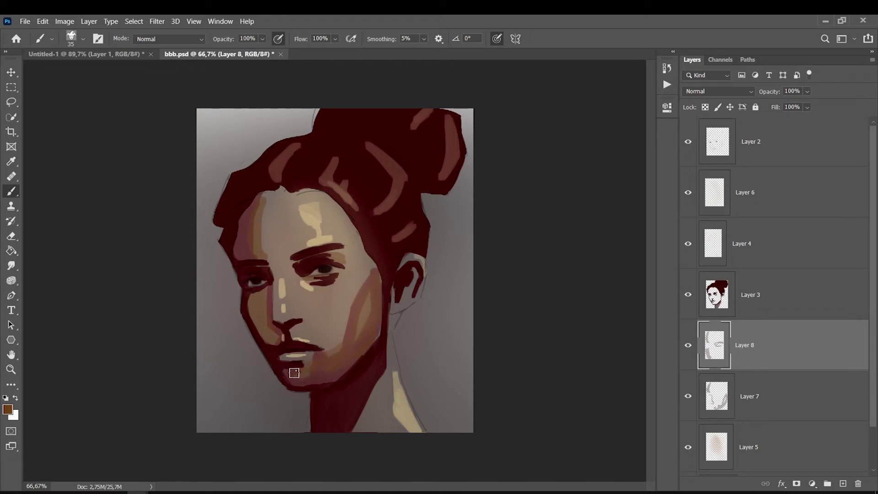
key(bracketleft)
key(bracketleft)
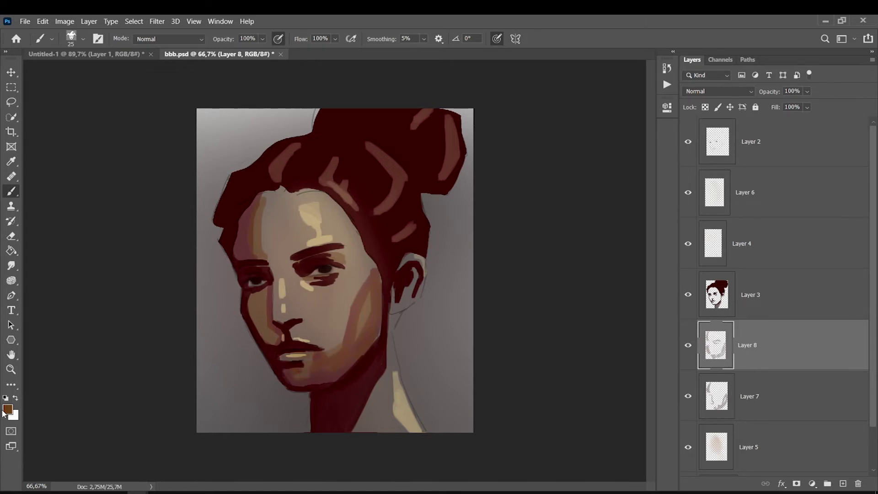
Choose a lighter tan foreground colour and add the empty Layer 9.
click(7, 409)
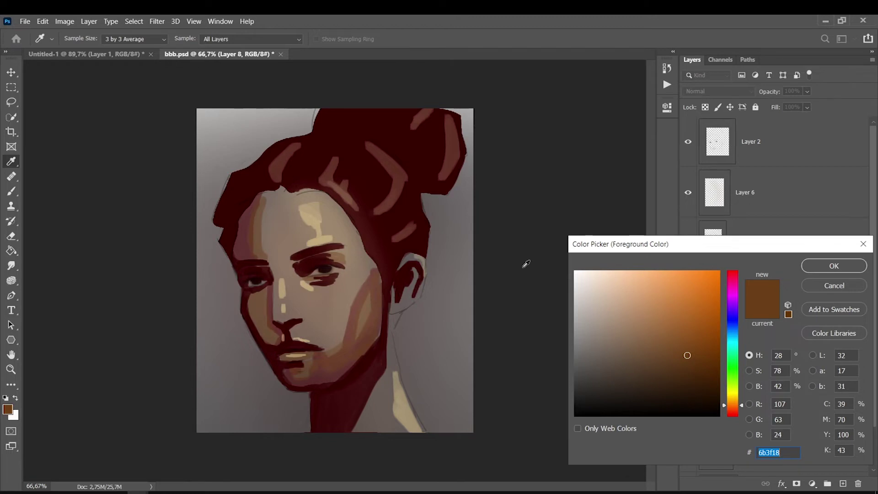
drag(669, 360, 655, 320)
key(Return)
key(b)
key(ctrl+shift+alt+n)
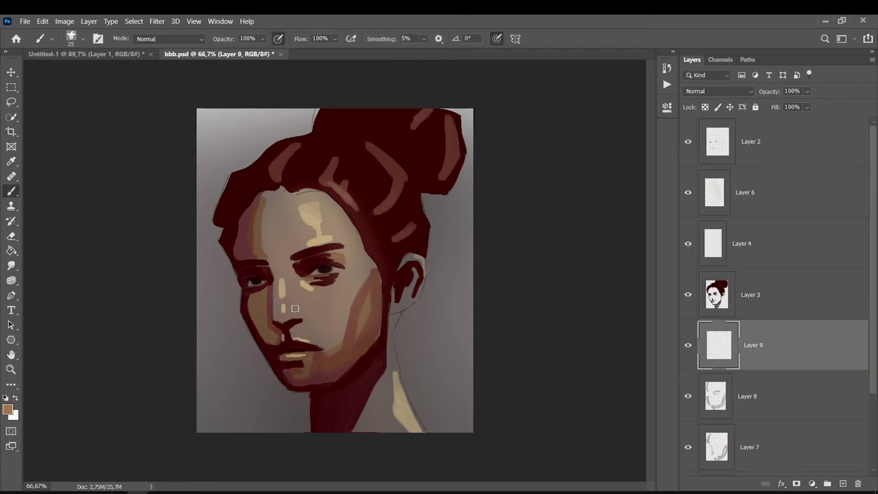
Pick a different brush preset, enlarge it, and move Layer 9 up under Layer 2.
right_click(294, 321)
click(332, 354)
key(Return)
key(bracketright)
key(ctrl+bracketright)
key(ctrl+bracketright)
key(ctrl+bracketright)
key(bracketright)
key(bracketright)
key(bracketright)
Paint broad warm-brown and light-tan strokes over the forehead and right cheek.
drag(267, 232, 277, 206)
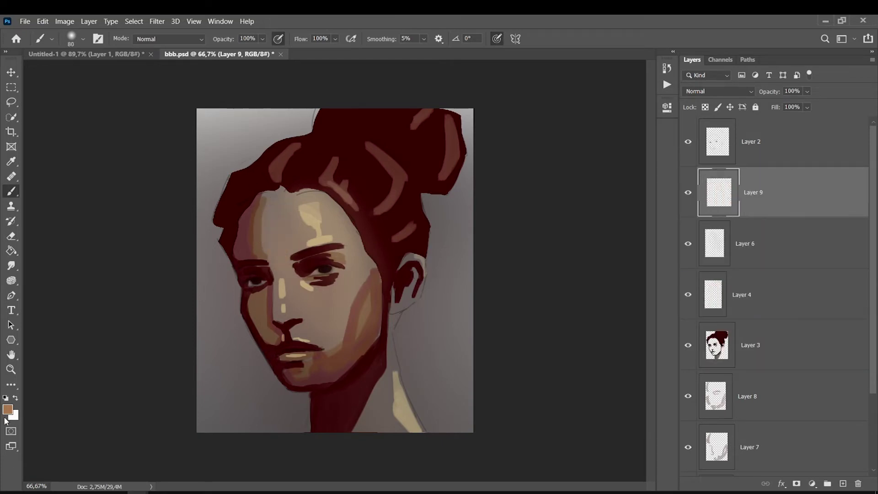
key(bracketright)
key(bracketright)
key(bracketright)
drag(257, 275, 284, 206)
mouse_move(274, 247)
mouse_down()
mouse_move(311, 210)
mouse_move(353, 219)
mouse_move(343, 337)
mouse_move(363, 310)
mouse_move(348, 283)
mouse_move(298, 327)
mouse_move(286, 289)
mouse_move(306, 292)
mouse_move(327, 345)
mouse_up()
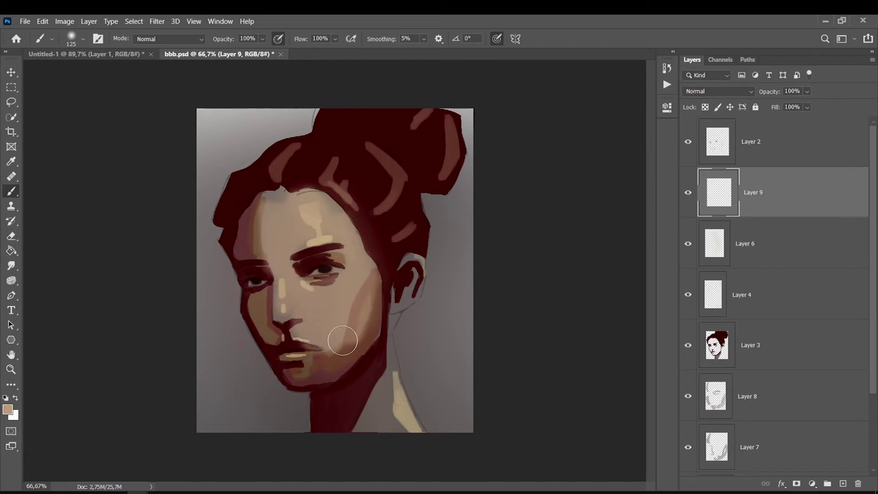
Sample the dark maroon near the eye and touch up the area beside the left eye.
click(7, 409)
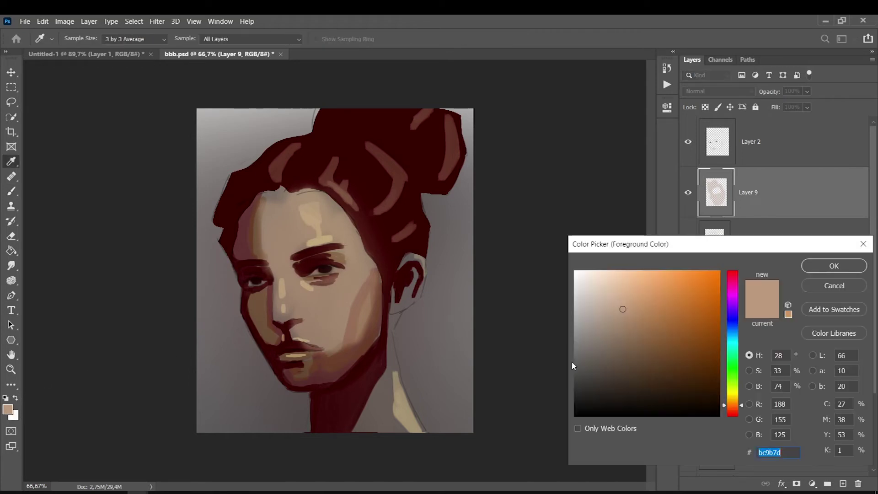
click(301, 264)
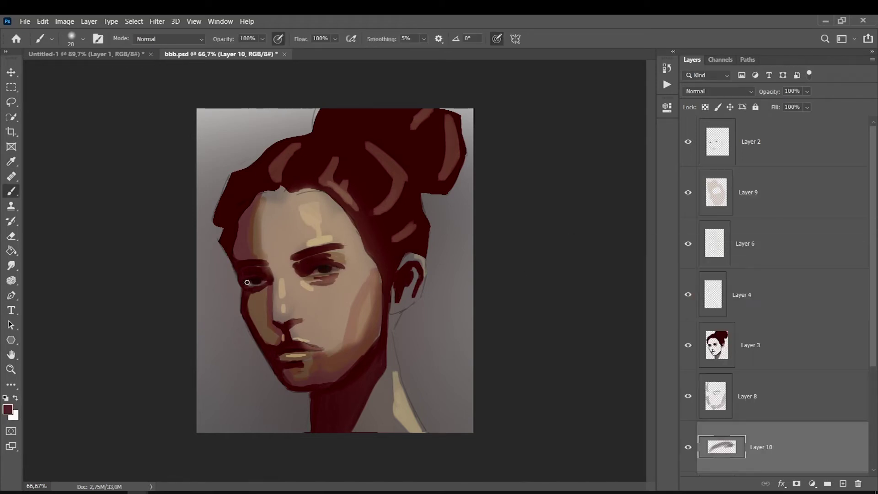
drag(247, 283, 251, 283)
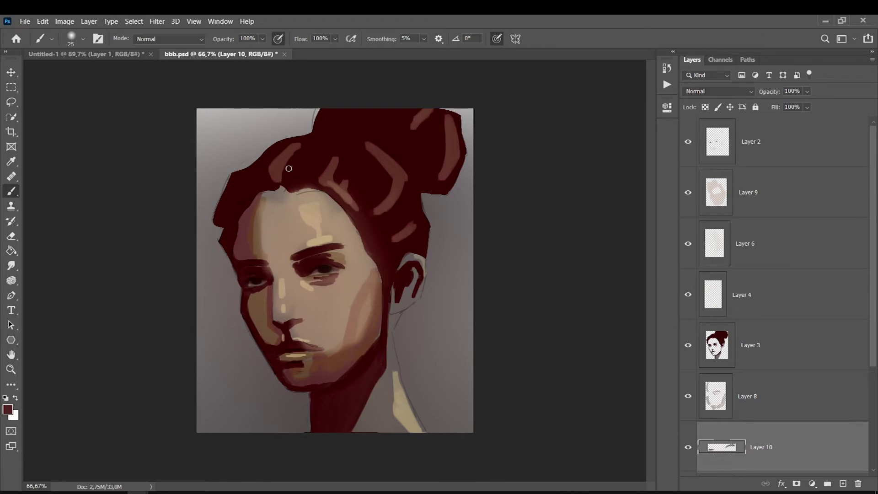
Darken the left forehead and temple with a large soft brush, then zoom out to the whole canvas.
key(bracketright)
key(bracketright)
key(bracketright)
mouse_move(275, 256)
mouse_down()
mouse_move(270, 206)
mouse_move(256, 192)
mouse_move(276, 322)
mouse_up()
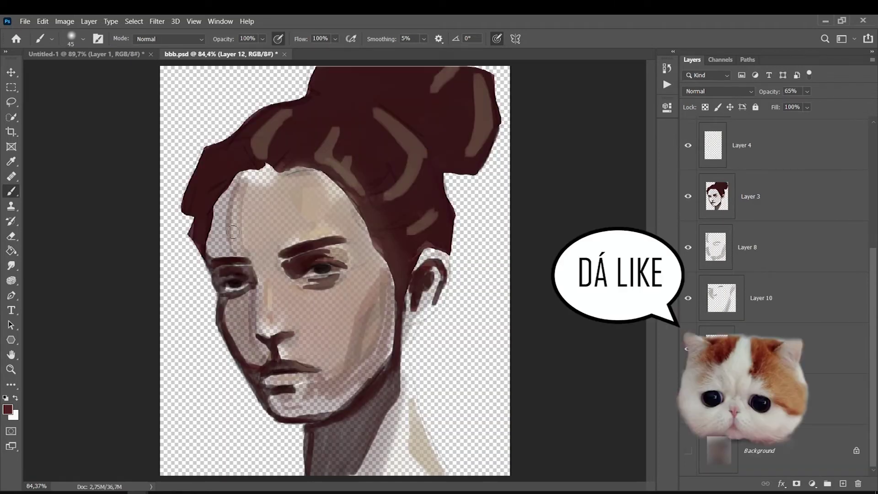
key(ctrl+minus)
Add Layer 13 above Background and fill it with grey 5c5c5c using the Paint Bucket.
click(696, 448)
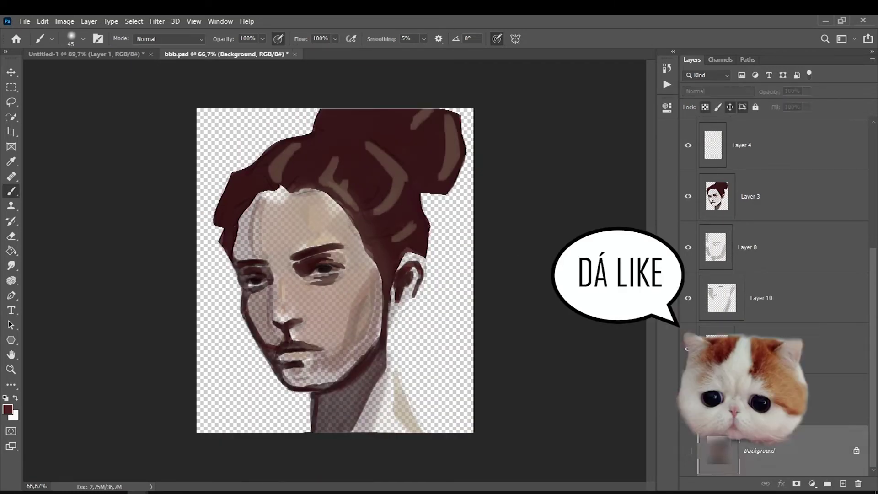
click(843, 484)
click(11, 251)
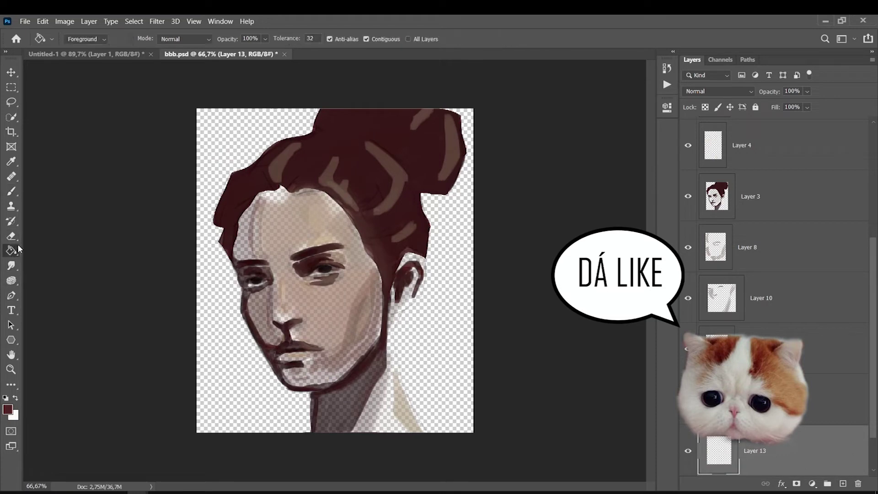
click(7, 409)
drag(596, 357, 567, 364)
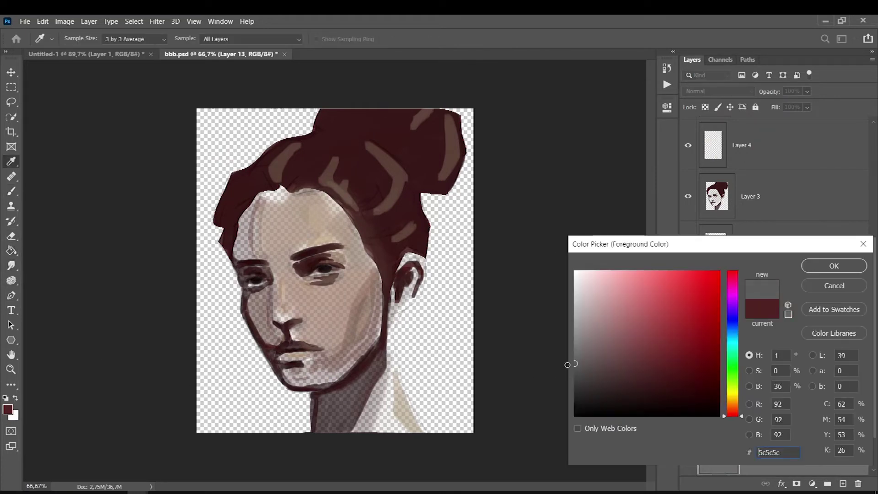
key(Return)
click(368, 410)
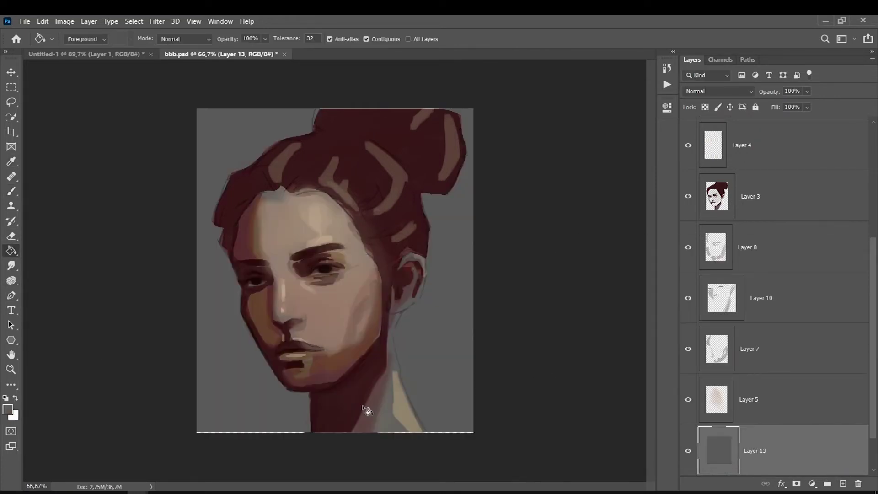
Duplicate the Background layer and move the copy above Layer 13.
scroll(697, 460, down, 1)
click(740, 446)
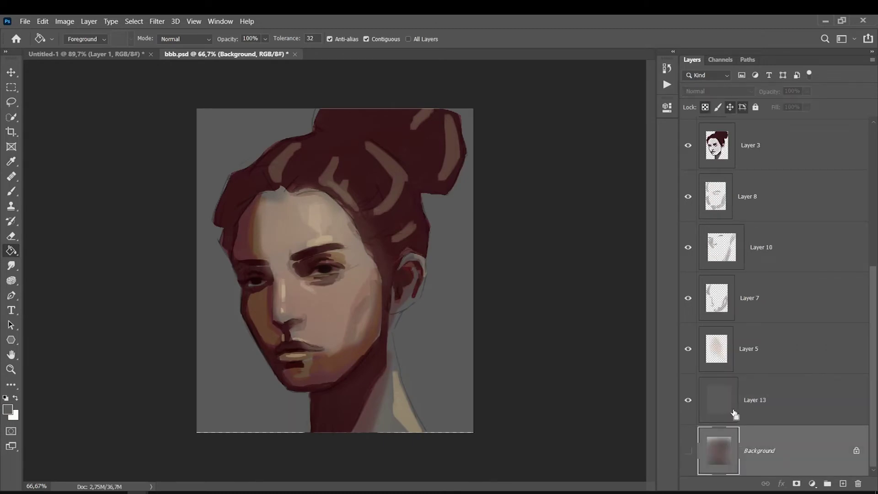
drag(734, 414, 734, 413)
click(156, 21)
click(590, 309)
key(ctrl+bracketright)
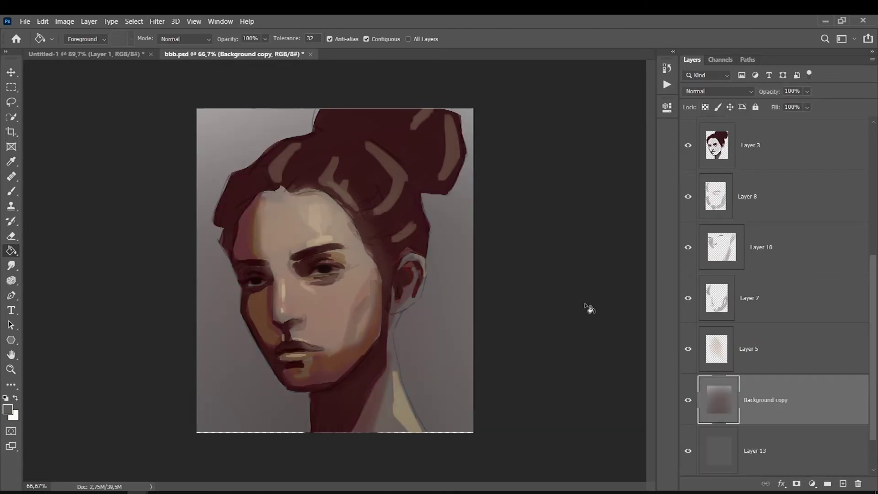
Darken the Background copy with Brightness -55 and more contrast, then merge it into Layer 13.
click(65, 22)
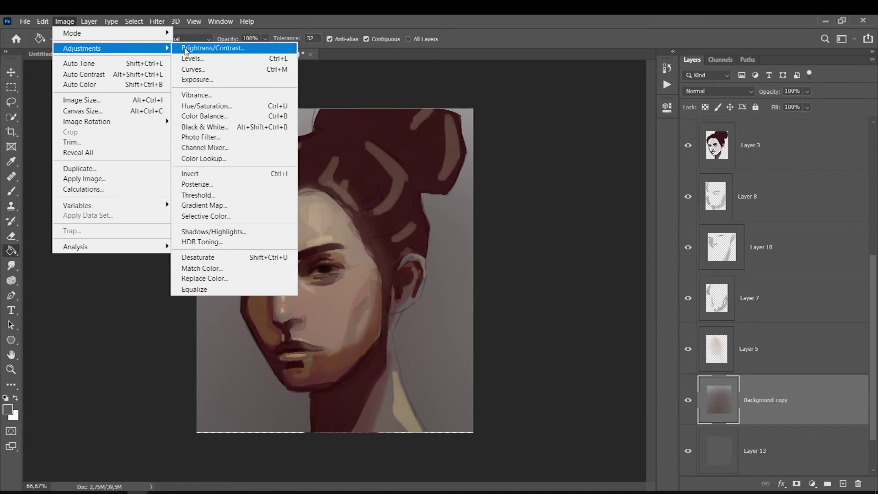
click(329, 47)
drag(608, 203, 590, 202)
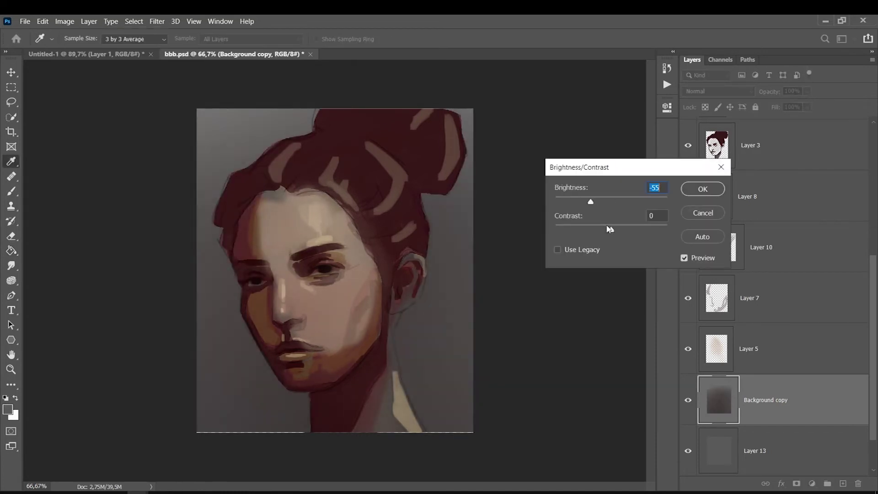
drag(611, 229, 635, 230)
key(Return)
key(g)
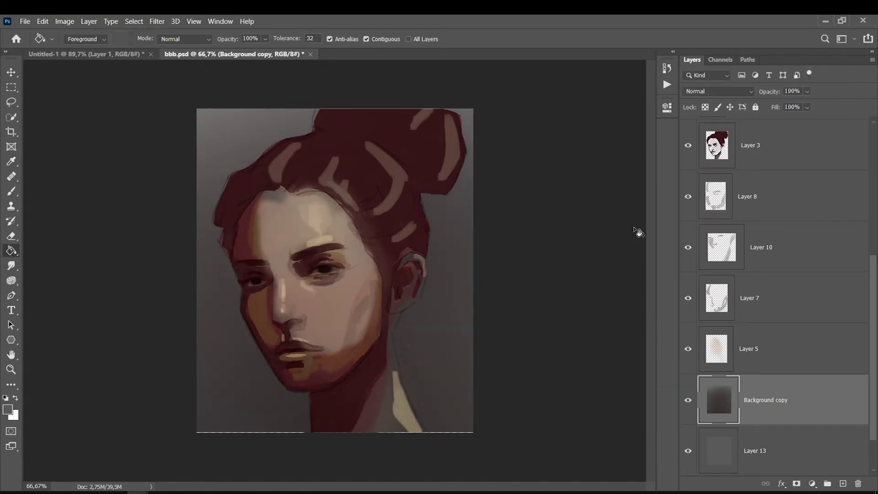
drag(748, 348, 789, 396)
key(ctrl+e)
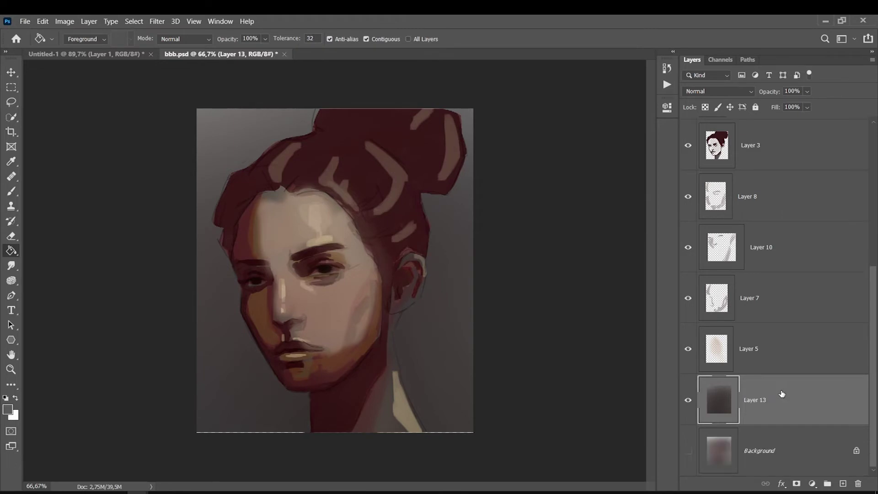
Set a reddish-brown foreground colour and add the empty Layer 14 for neck shading.
click(7, 409)
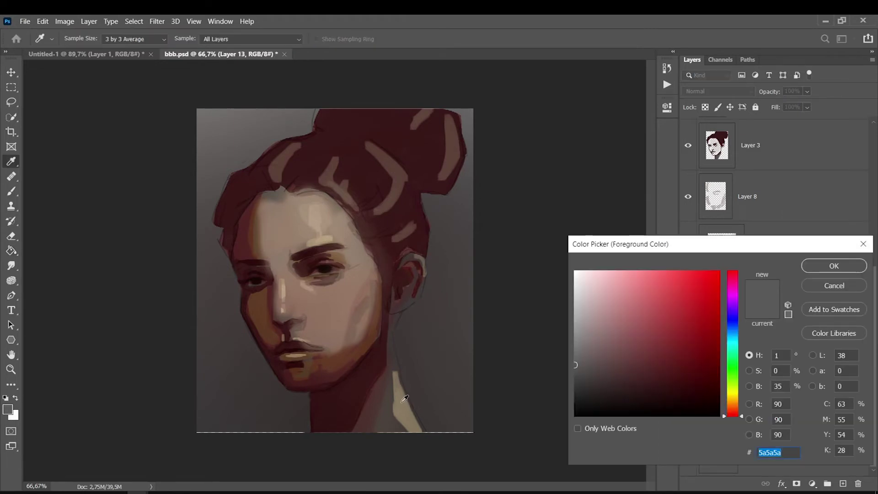
click(405, 399)
click(380, 290)
key(Return)
key(g)
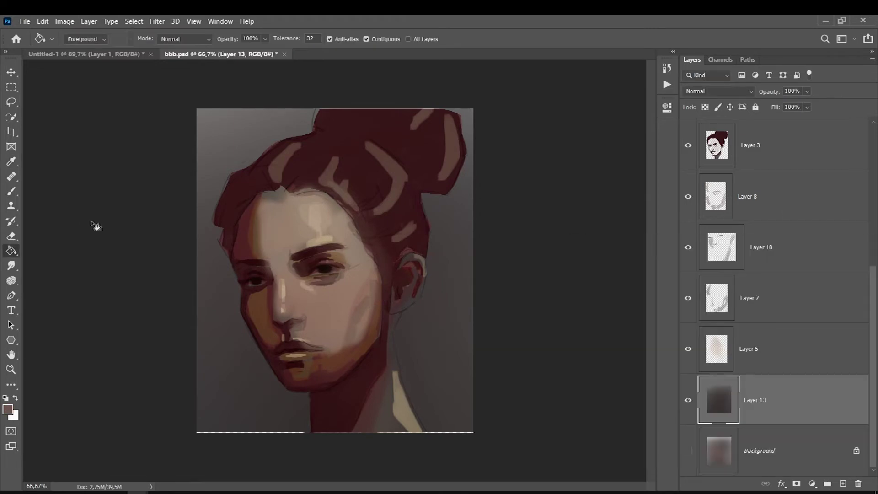
click(843, 484)
Brush dark reddish-brown shading along the back of the neck and near the chin, then select Layer 3.
key(b)
drag(414, 281, 387, 352)
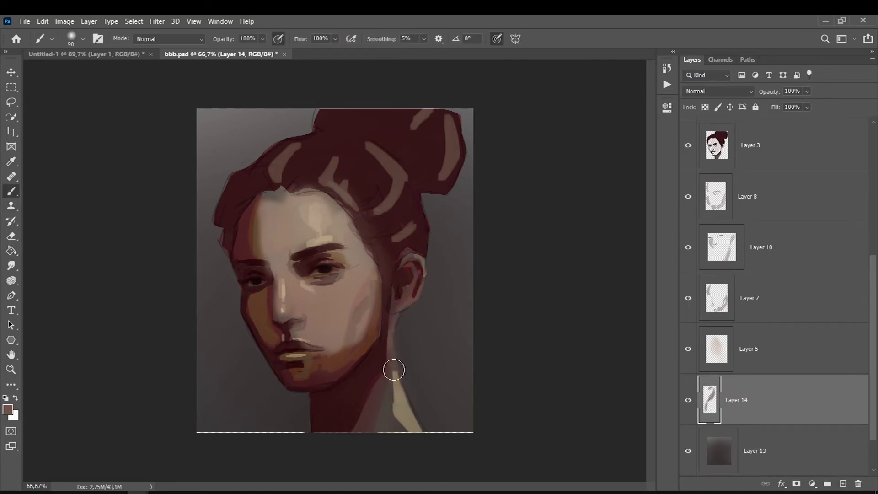
key(bracketleft)
key(bracketleft)
key(bracketleft)
drag(311, 363, 304, 369)
key(bracketright)
key(bracketright)
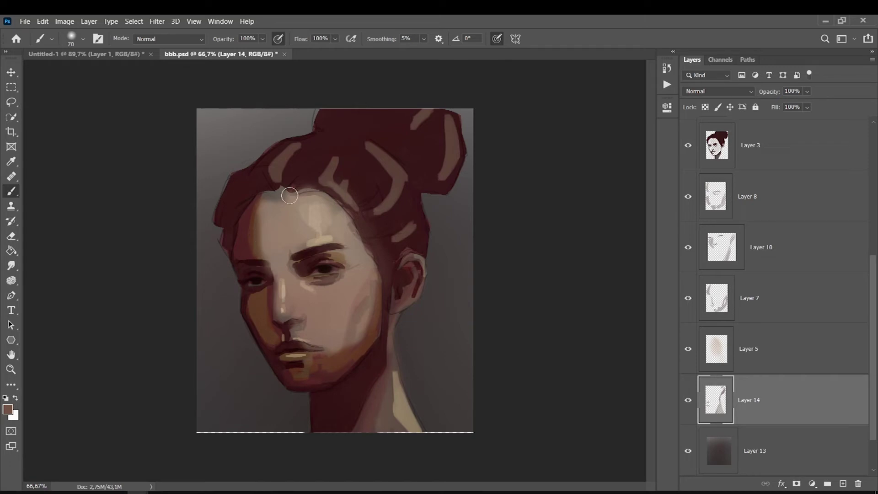
key(bracketleft)
key(bracketleft)
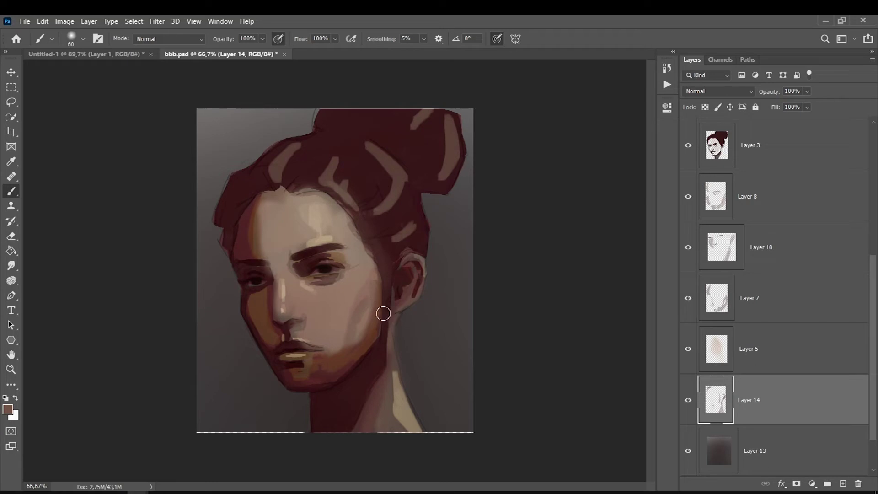
scroll(346, 363, up, 1)
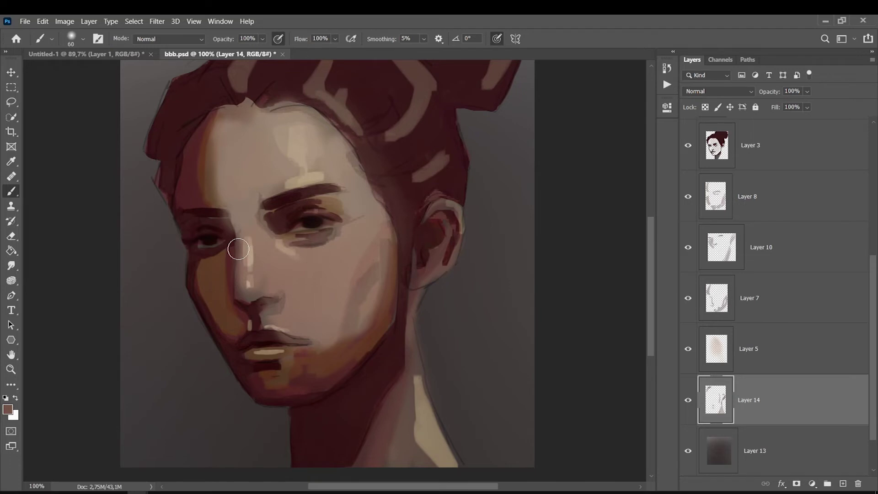
scroll(238, 249, down, 1)
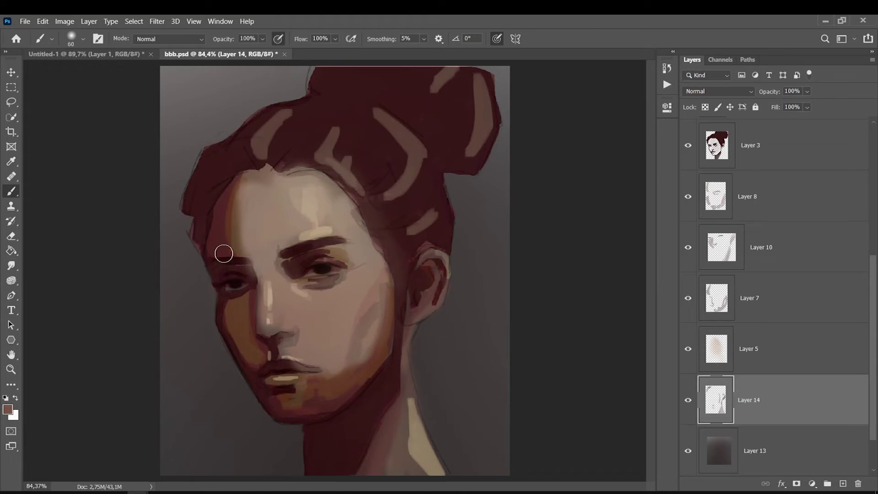
ctrl+click(223, 253)
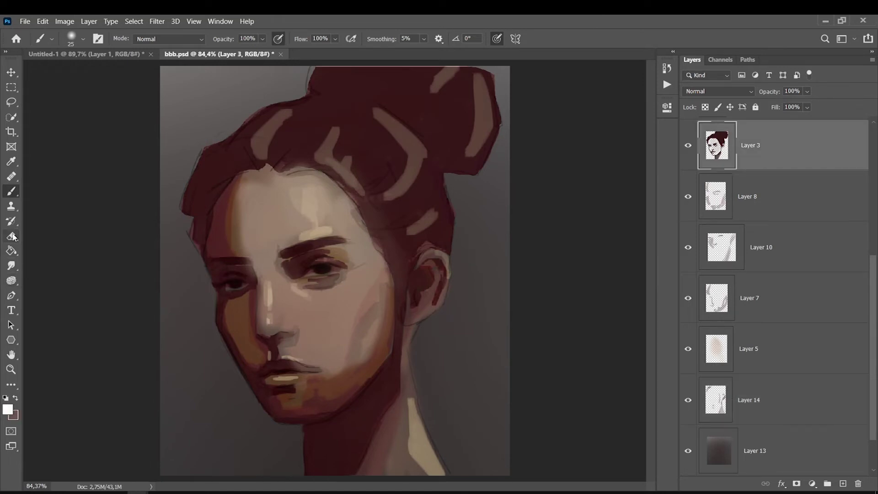
Sample a dark colour from the painting and paint a small dark stroke on a new layer above Layer 3.
click(8, 409)
click(280, 413)
key(Return)
key(b)
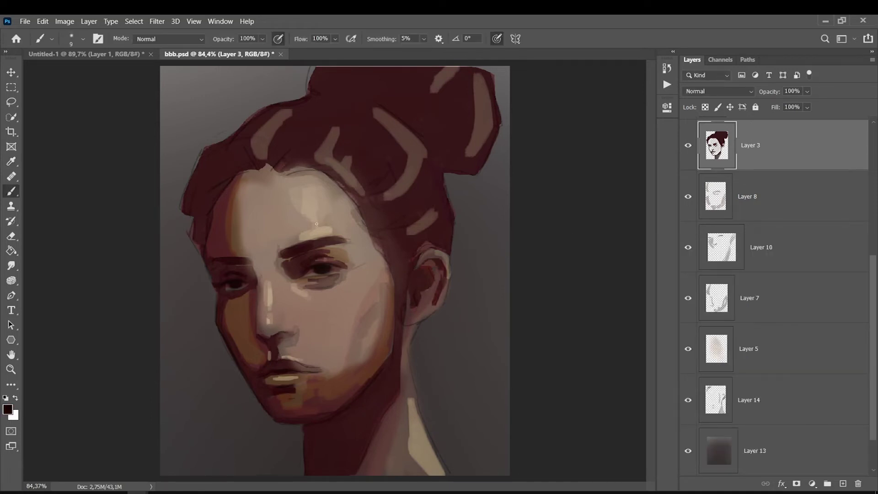
click(843, 483)
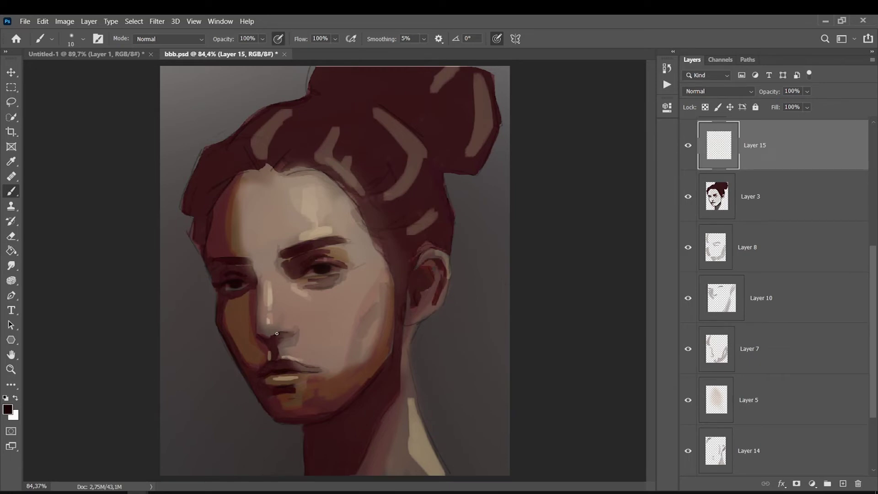
drag(280, 333, 281, 333)
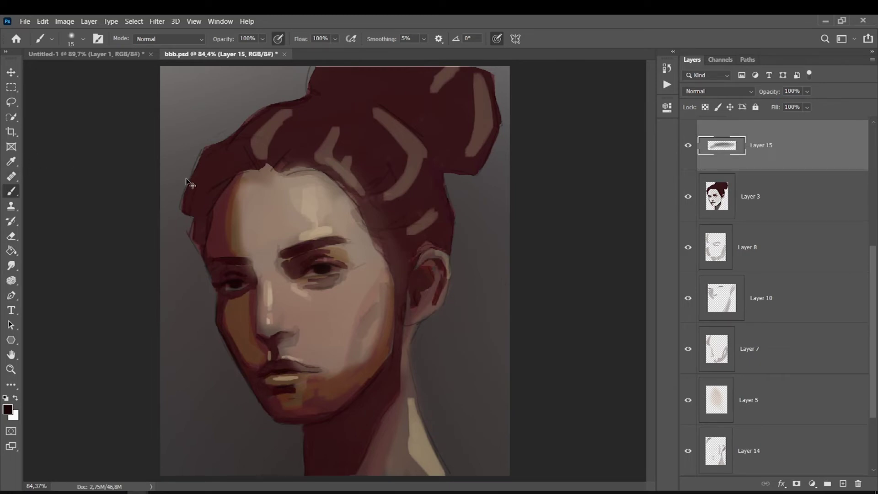
key(bracketleft)
drag(285, 333, 281, 334)
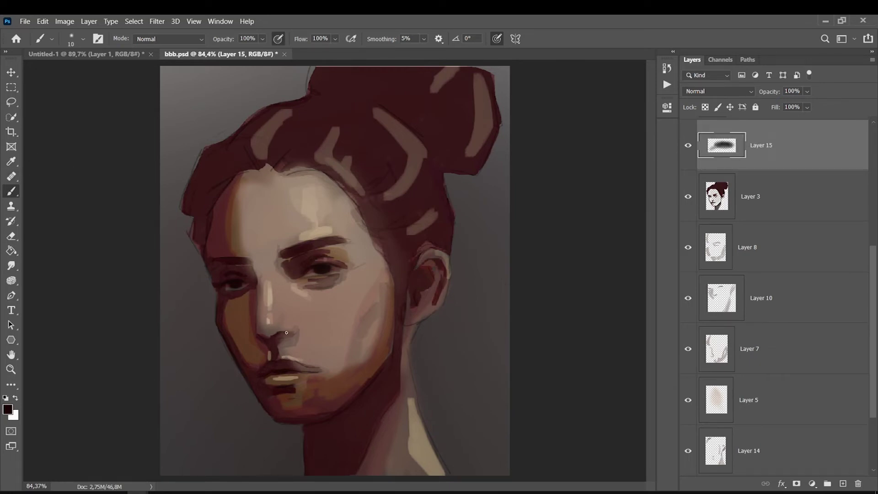
On another new layer, draw a thin dark line under the nose with a fine brush.
scroll(291, 329, up, 3)
key(ctrl+shift+alt+n)
key(bracketleft)
key(bracketleft)
key(bracketleft)
drag(241, 355, 265, 353)
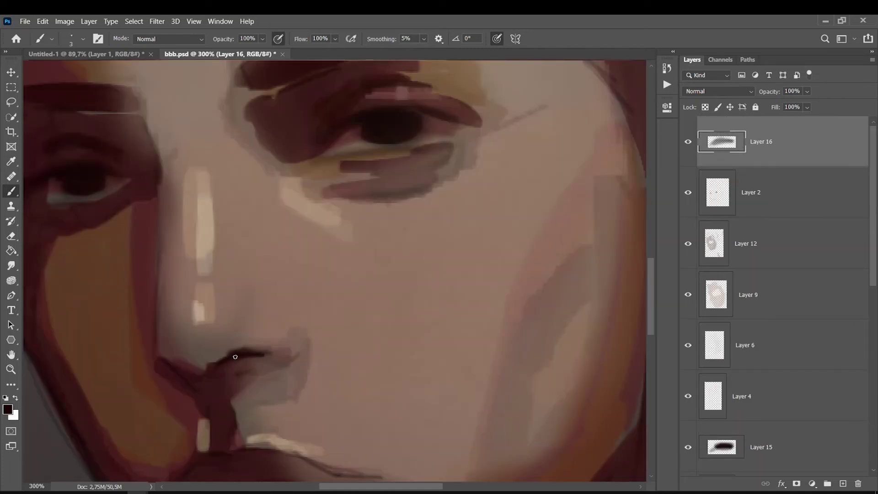
key(bracketright)
key(bracketleft)
drag(267, 357, 246, 355)
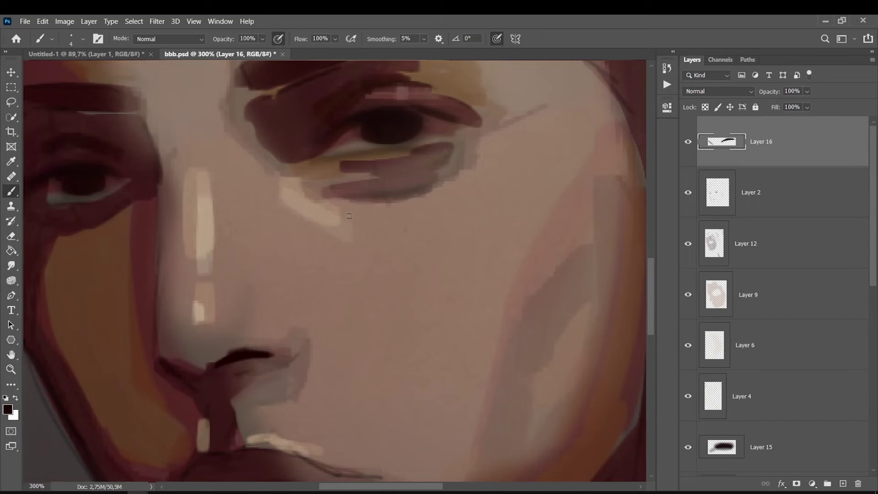
Switch to the Smudge tool and select the range of portrait paint layers.
click(11, 265)
scroll(764, 308, down, 5)
shift+click(782, 356)
Merge the selected Layers 8–16 into a single Layer 16.
key(ctrl+e)
scroll(319, 315, down, 2)
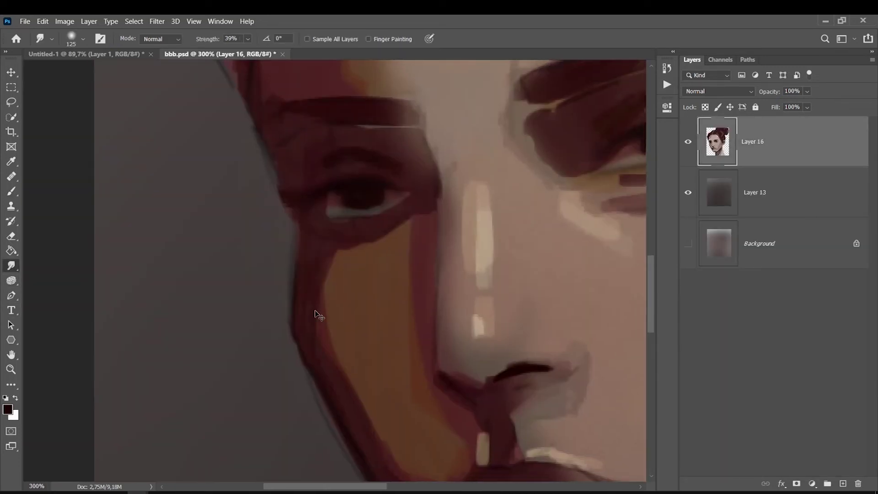
scroll(319, 315, down, 2)
scroll(318, 316, down, 2)
scroll(313, 307, down, 2)
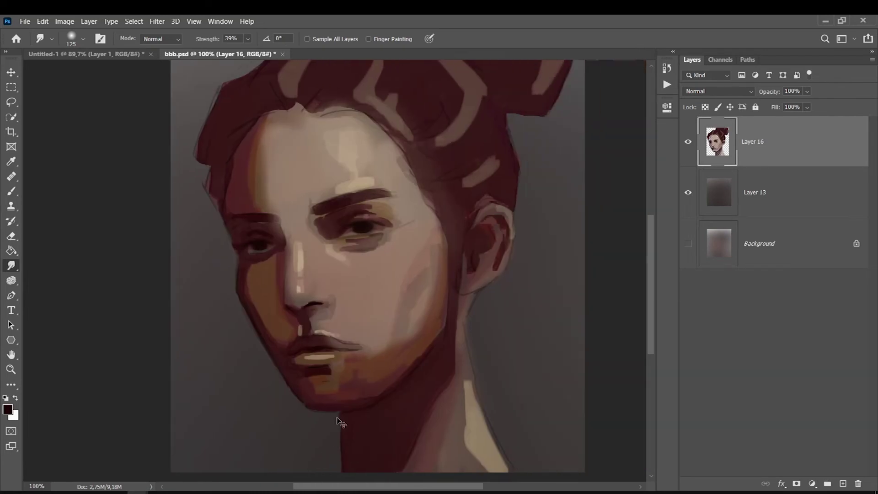
scroll(369, 272, up, 2)
Smudge and soften the nose-bridge highlight with a smaller smudge brush.
key(bracketleft)
key(bracketleft)
key(bracketleft)
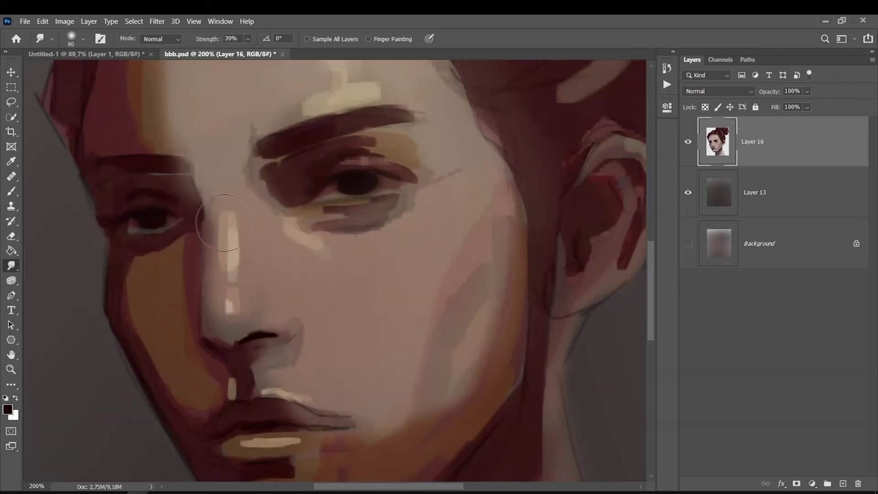
drag(206, 215, 231, 298)
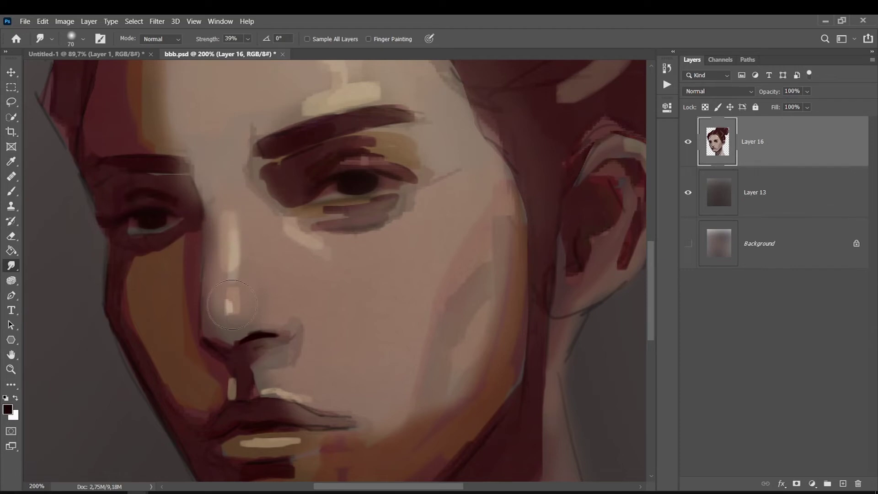
key(bracketright)
key(bracketright)
key(bracketright)
key(bracketright)
key(bracketleft)
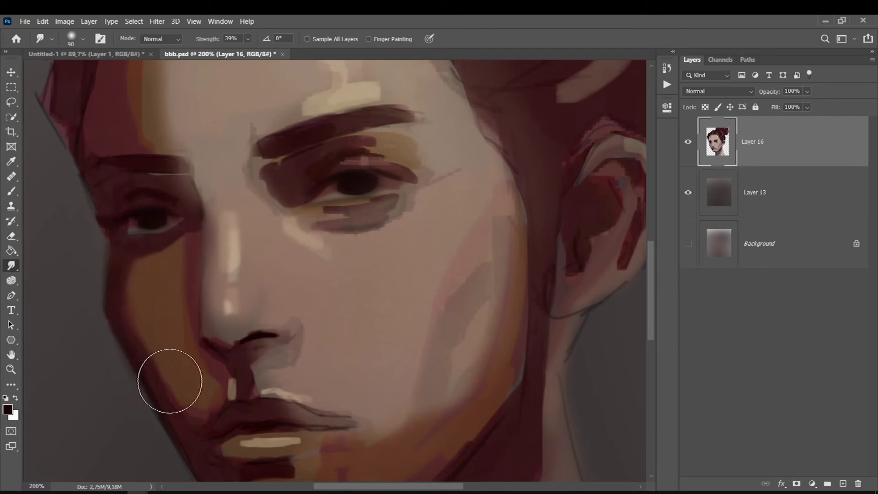
Sample a brown from the cheek and set the Brush to 17% opacity.
click(7, 409)
click(152, 321)
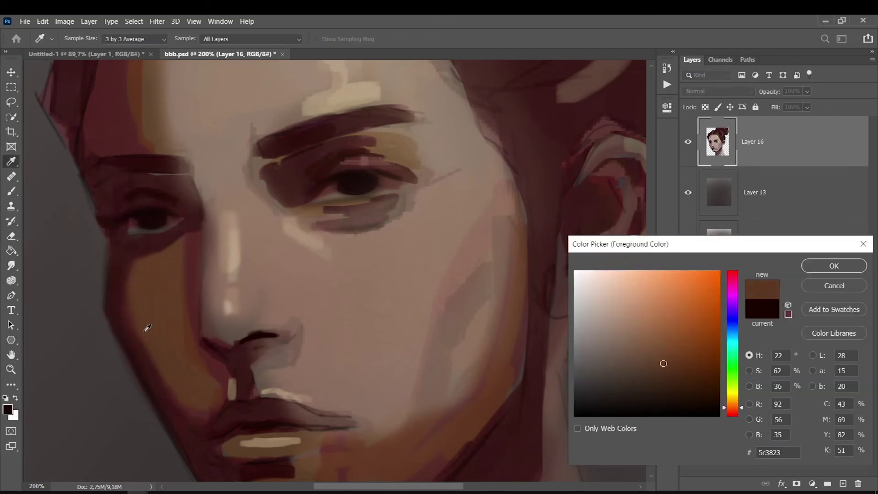
key(Return)
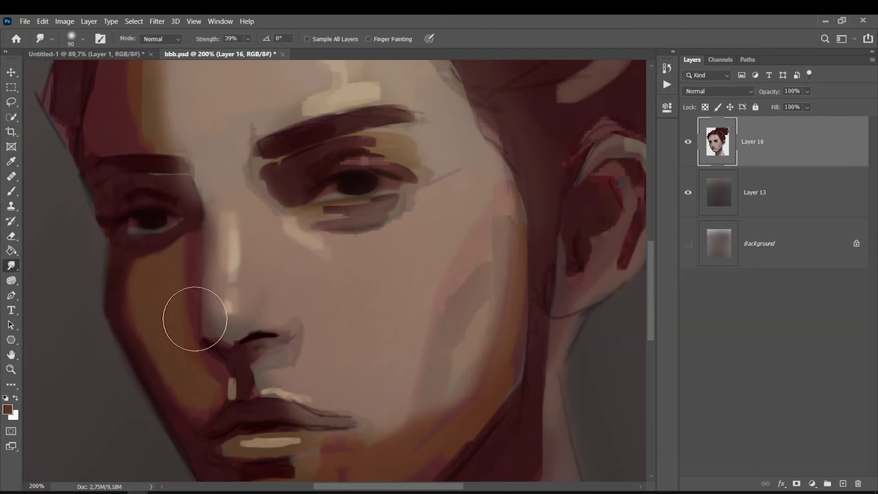
click(12, 191)
click(259, 40)
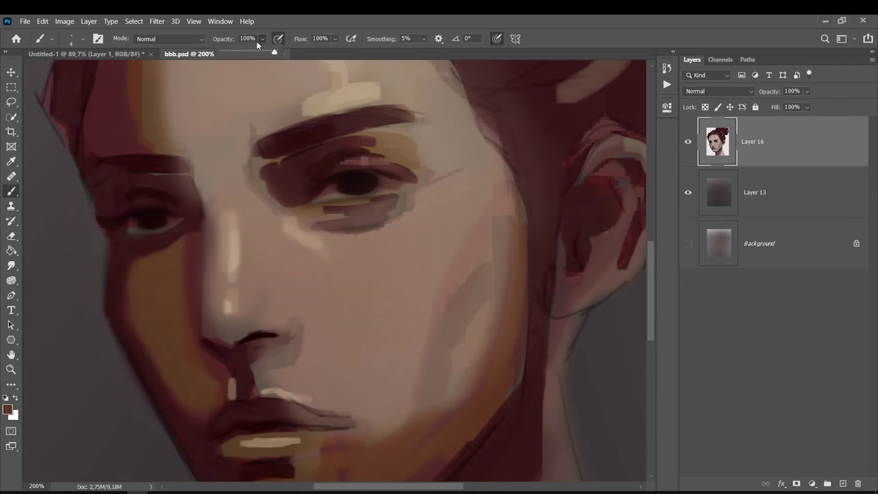
Glaze darker brown over the orange left cheek on a new Layer 17.
key(bracketright)
key(bracketright)
key(bracketright)
key(bracketright)
key(bracketright)
key(bracketright)
key(bracketright)
key(bracketright)
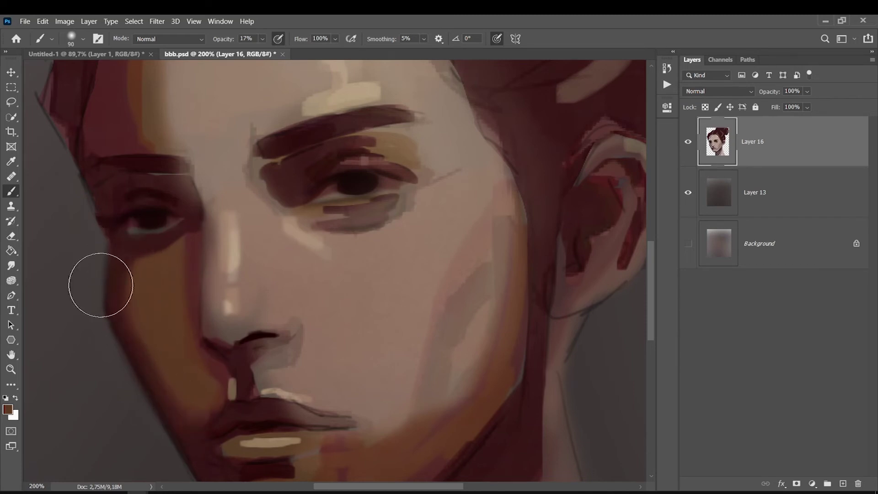
click(842, 483)
drag(174, 393, 132, 256)
key(bracketleft)
key(bracketleft)
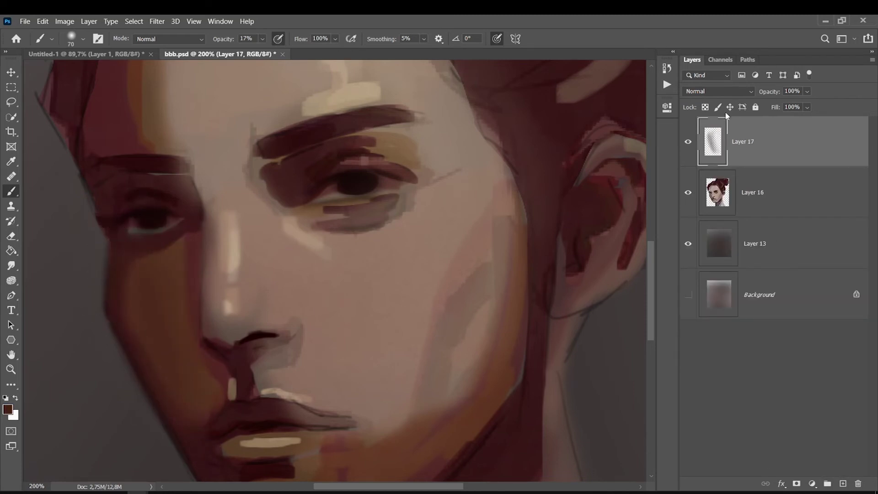
Compare the portrait with and without the cheek glaze in History, keeping the latest state.
click(667, 68)
click(575, 115)
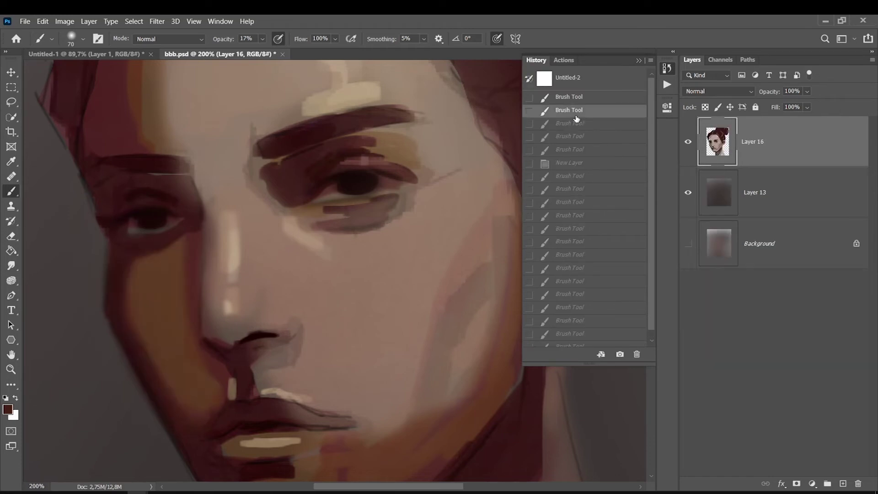
scroll(590, 224, down, 1)
click(565, 341)
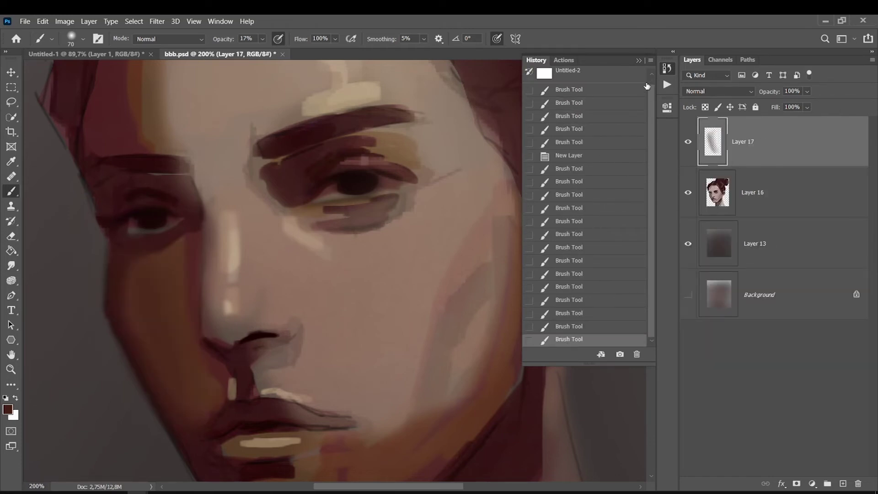
click(639, 60)
Switch to a beige skin tone at 100% opacity and brush a faint light stroke near the chin.
click(14, 400)
click(231, 294)
key(Return)
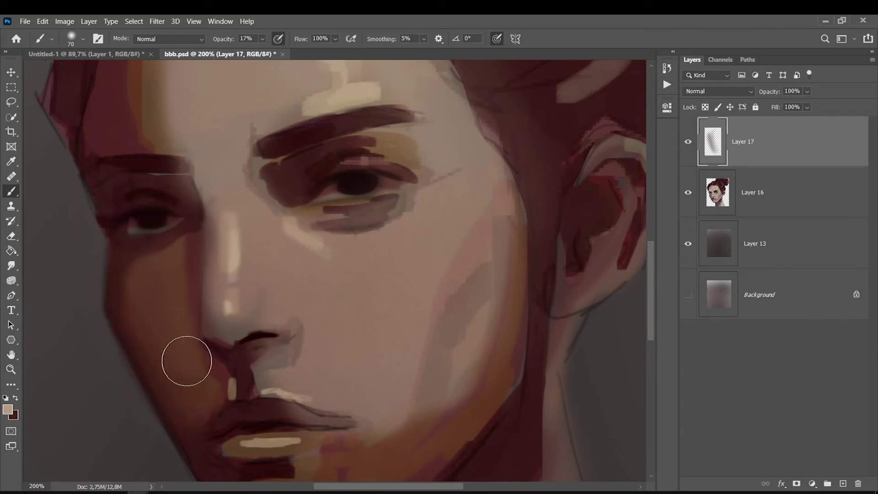
key(0)
key(ctrl+0)
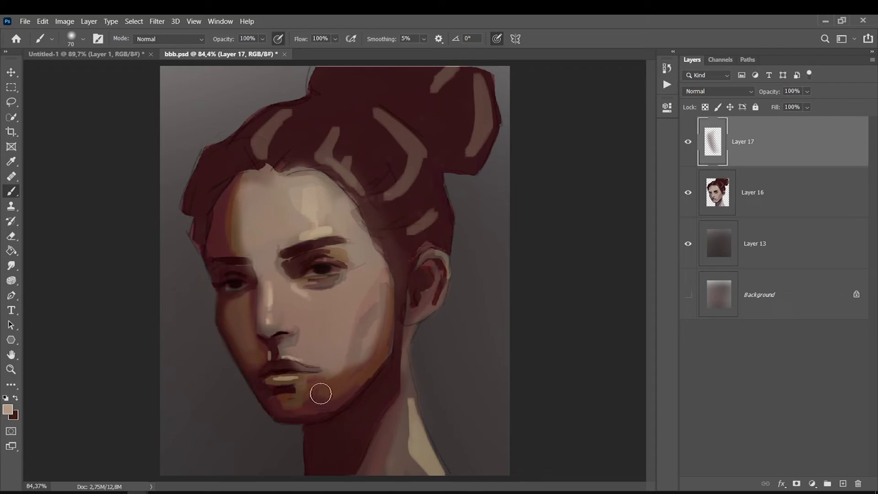
drag(313, 392, 332, 387)
scroll(294, 251, up, 2)
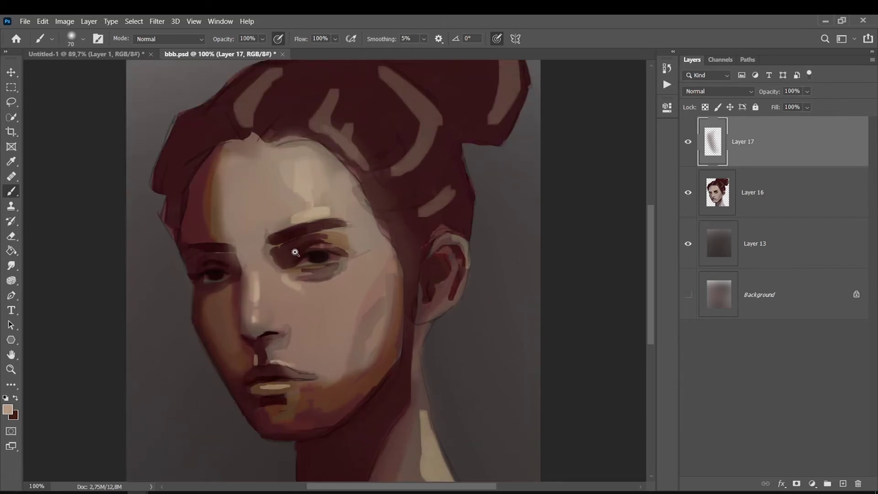
scroll(294, 252, up, 3)
click(7, 409)
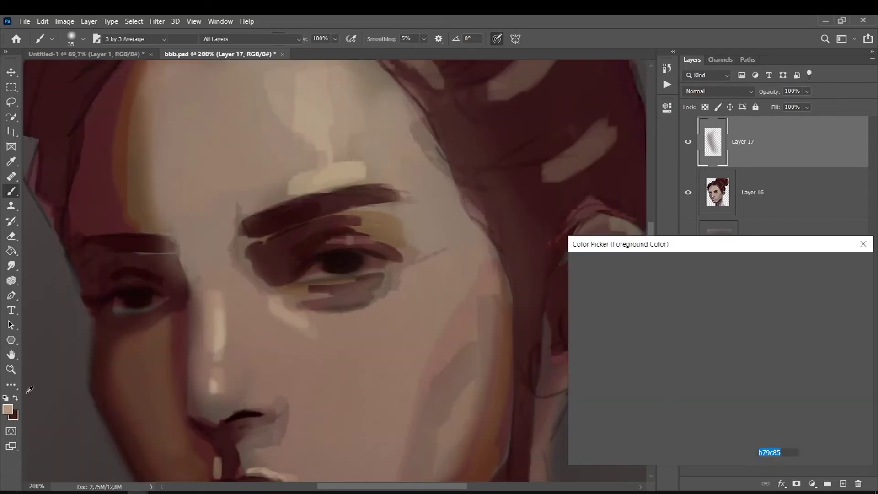
Add a new layer and set up a small soft brush in a similar beige skin colour.
click(613, 311)
key(Return)
click(843, 483)
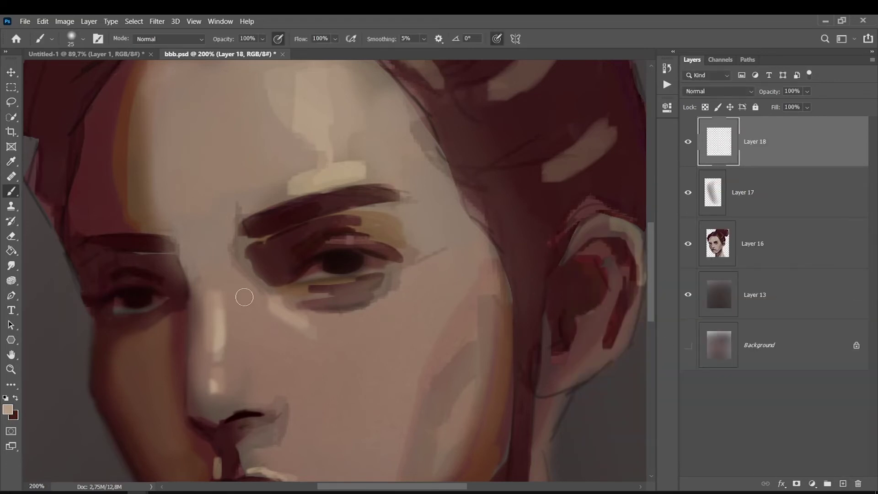
click(7, 409)
click(607, 312)
key(Return)
right_click(476, 307)
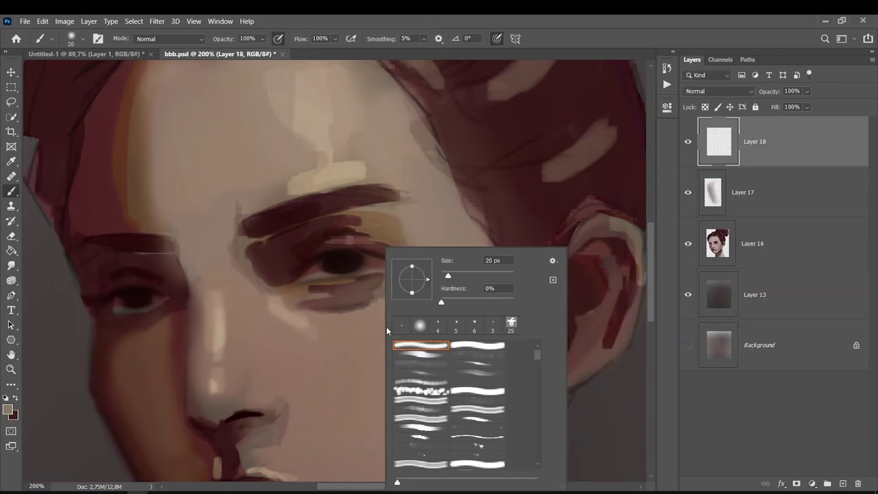
double_click(420, 345)
key(bracketleft)
key(bracketleft)
key(bracketleft)
key(bracketleft)
key(bracketleft)
key(bracketleft)
Paint light lower-lid lines on both eyes, darkening the left lid's end with sampled dark red.
drag(339, 279, 386, 268)
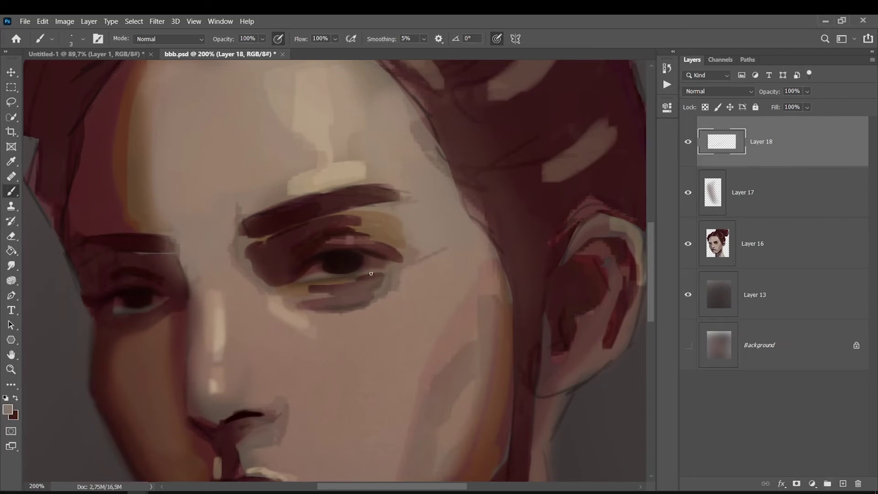
drag(339, 280, 313, 279)
drag(161, 305, 118, 311)
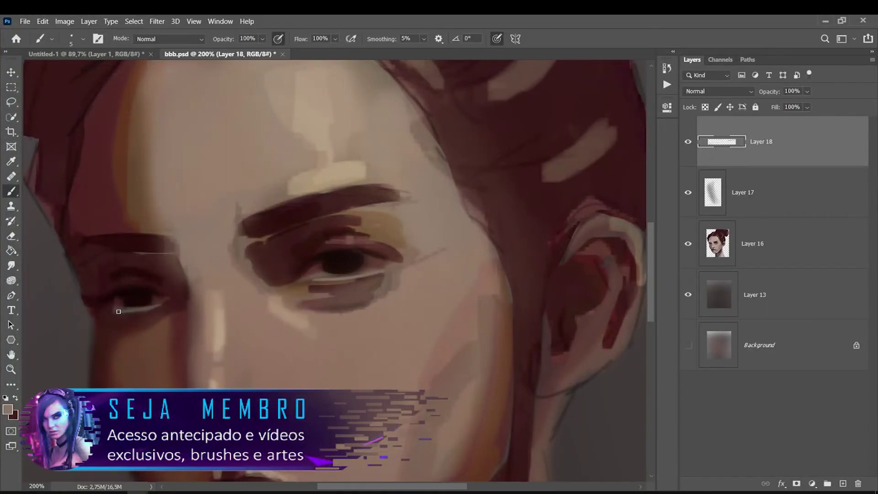
click(8, 408)
click(151, 307)
key(Return)
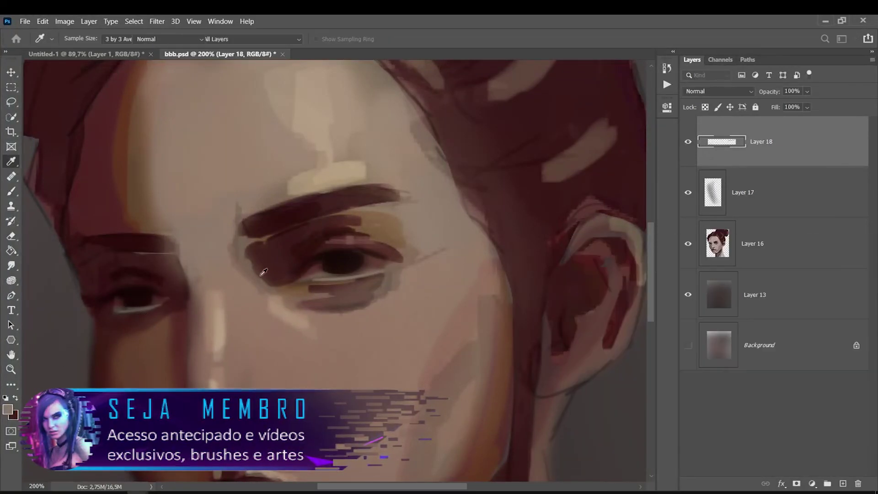
drag(161, 306, 144, 308)
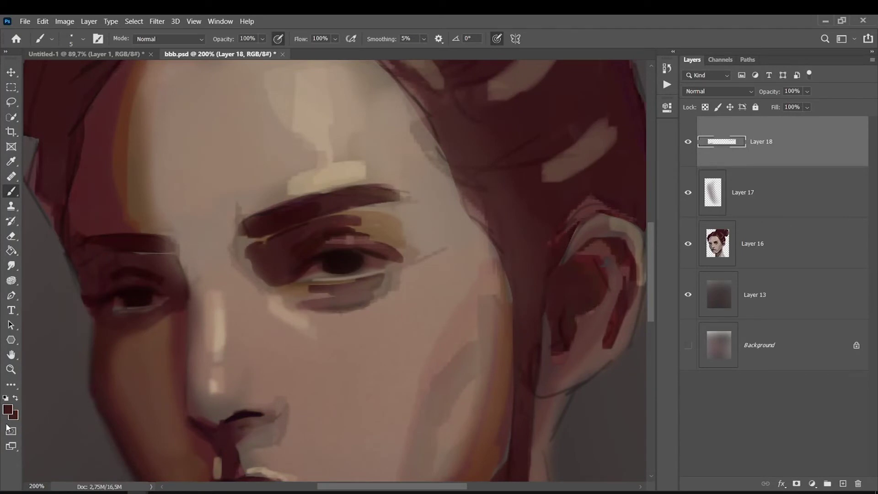
Sample a darker colour and paint a fine dark lash line along the upper eyelid.
click(8, 409)
click(223, 350)
key(Return)
key(bracketright)
key(bracketleft)
key(bracketleft)
drag(294, 273, 366, 256)
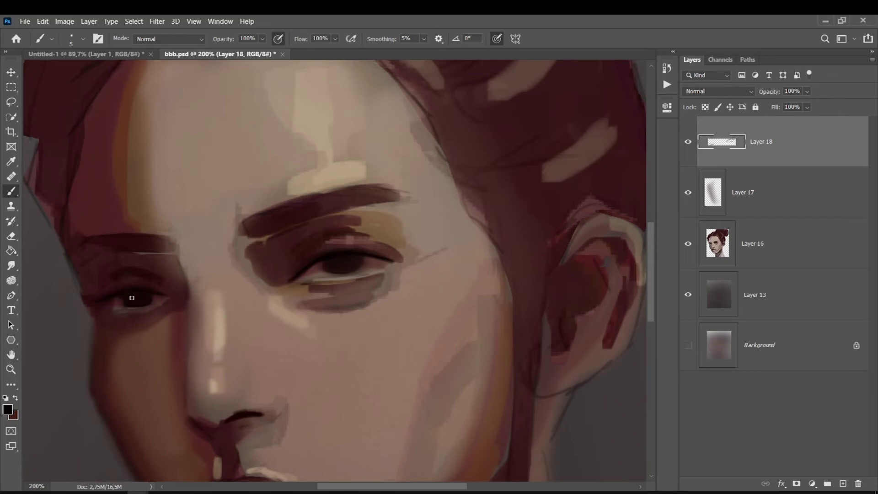
Sample a dark red-brown, then choose a lighter beige for the eye highlights.
key(bracketright)
key(bracketright)
click(358, 263)
key(Return)
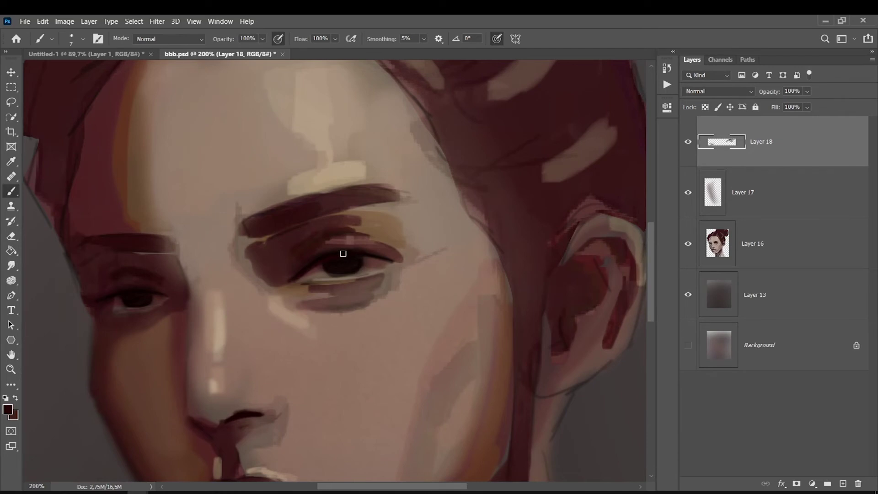
key(bracketleft)
click(7, 409)
click(105, 327)
click(317, 163)
click(608, 298)
key(Return)
Paint small beige catchlights in both eyes and merge Layer 18 down into Layer 17.
drag(360, 264, 353, 266)
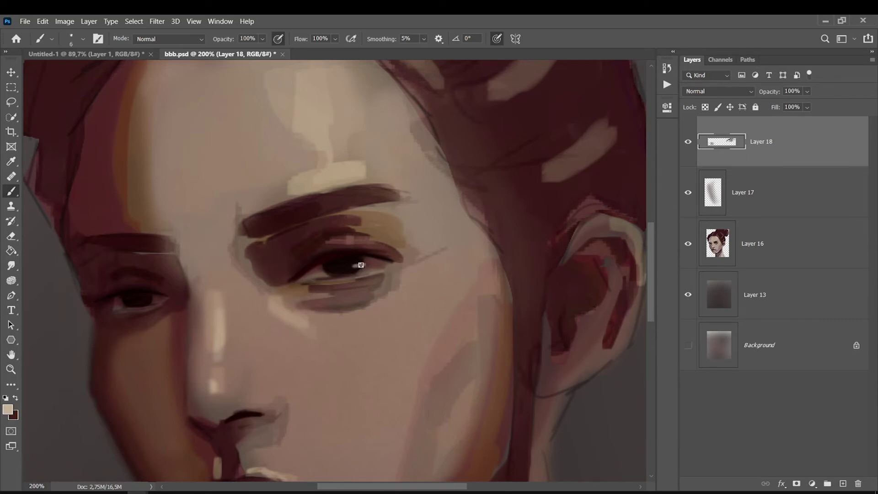
key(bracketleft)
drag(155, 296, 145, 299)
click(127, 305)
key(ctrl+0)
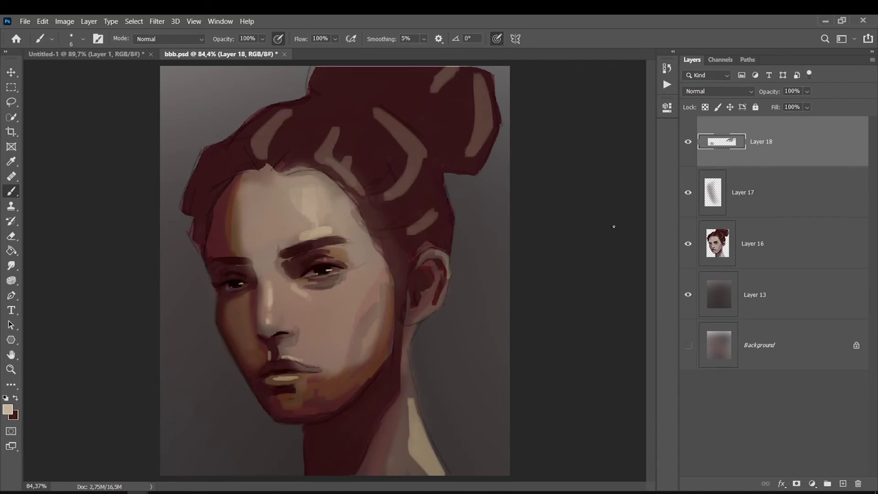
key(ctrl+e)
Toggle Layer 17's visibility to compare the eyes before and after the edits.
click(689, 142)
click(692, 141)
click(690, 142)
click(691, 142)
click(690, 142)
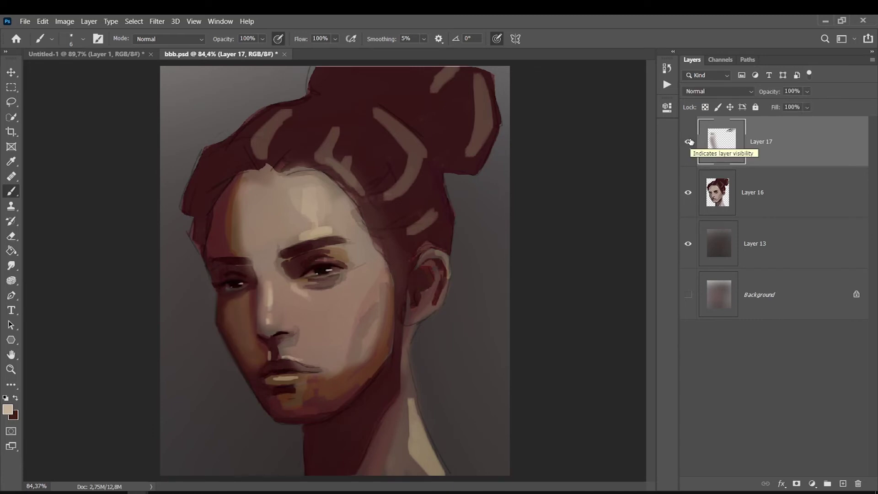
In the Untitled-1 diagram, hand-letter ARESTAS with an arrow beside the fourth pillar.
click(87, 54)
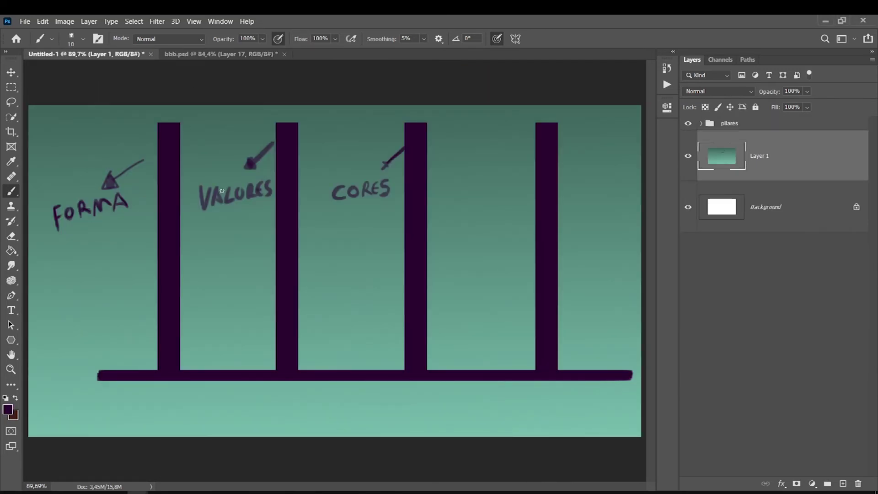
drag(540, 147, 527, 159)
mouse_move(457, 170)
mouse_down()
mouse_move(450, 196)
mouse_move(463, 196)
mouse_up()
mouse_move(466, 173)
mouse_down()
mouse_move(464, 192)
mouse_move(486, 185)
mouse_up()
click(215, 54)
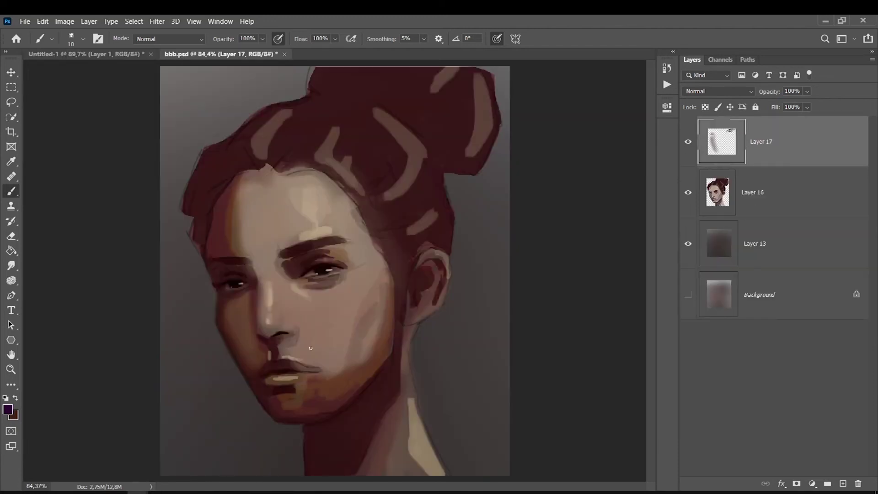
click(108, 55)
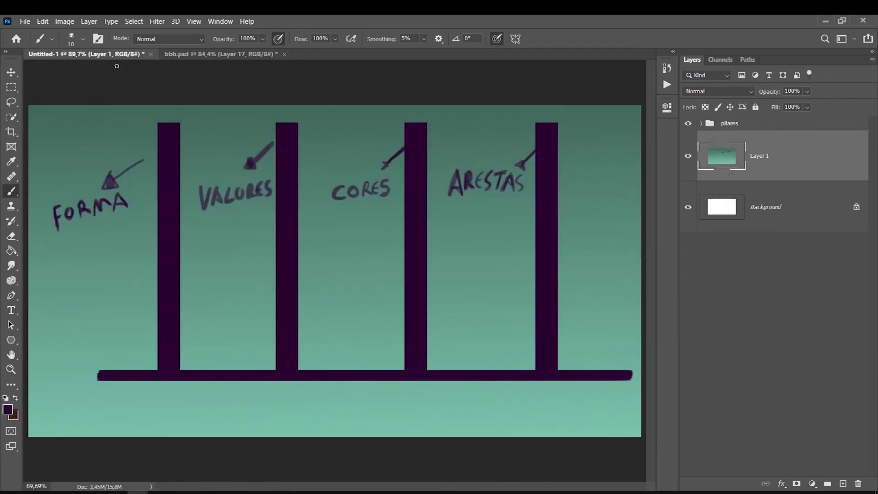
key(ctrl+minus)
key(ctrl+minus)
Crop-extend the diagram canvas upward, begin TEMPO under the base, and draw the roof edge.
key(c)
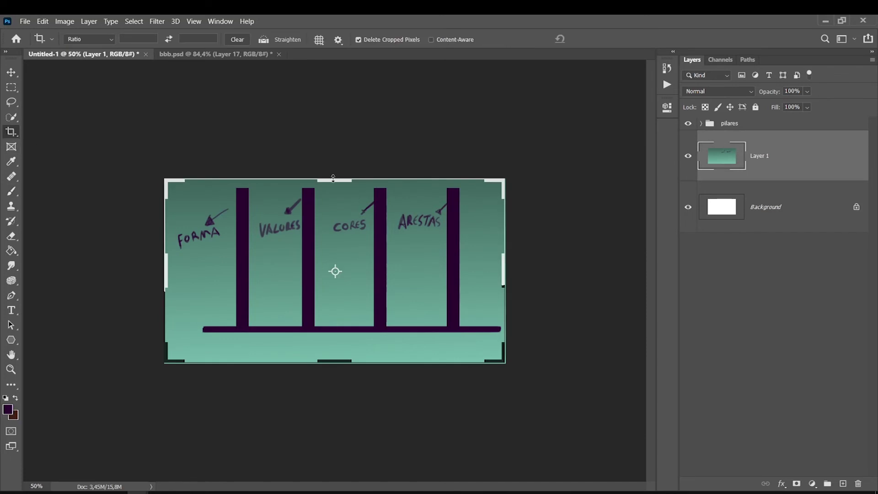
drag(333, 178, 329, 147)
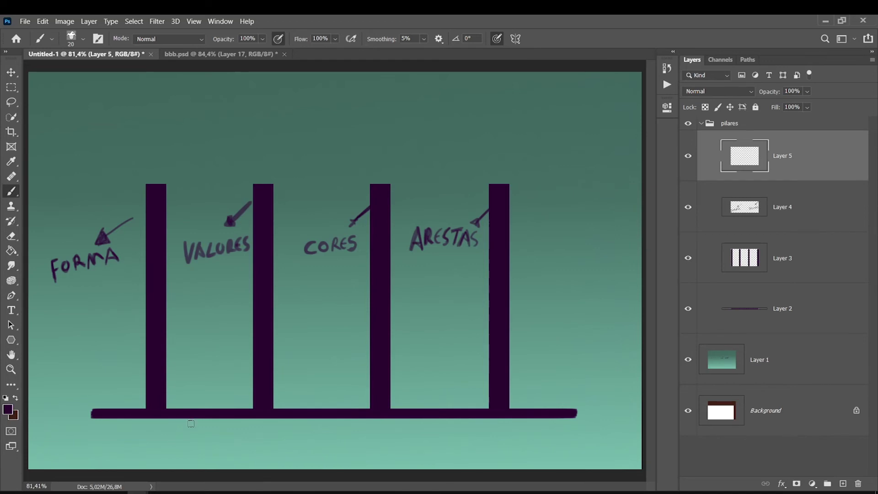
mouse_move(206, 433)
mouse_down()
mouse_move(206, 452)
mouse_move(218, 430)
mouse_up()
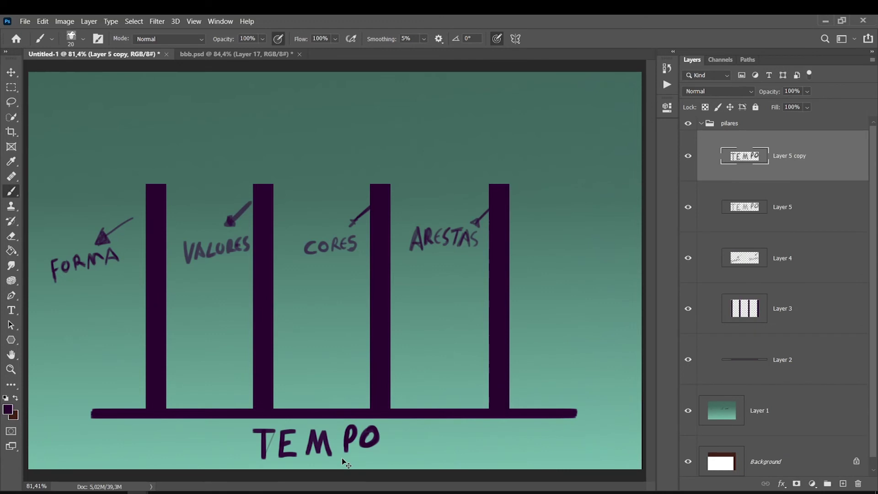
key(ctrl+e)
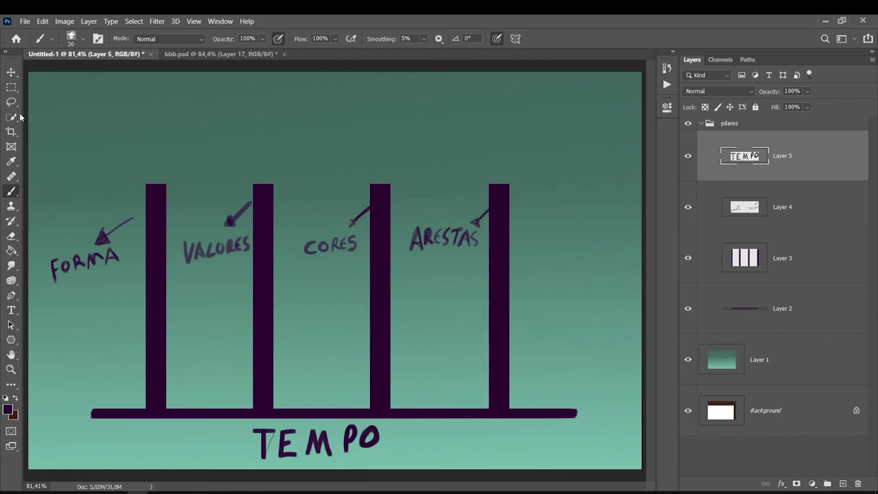
drag(122, 183, 527, 182)
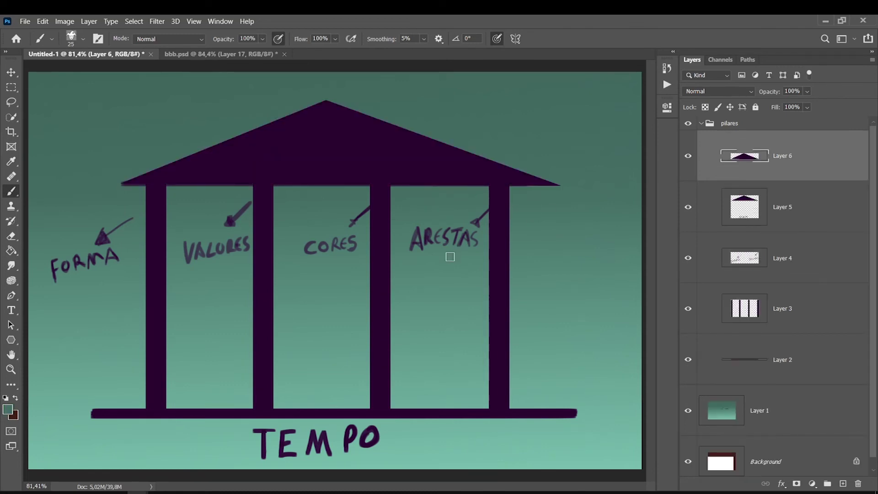
On a new layer, hand-letter PACIÊNCIA on the roof with a smaller brush.
click(842, 483)
key(bracketleft)
drag(275, 127, 389, 163)
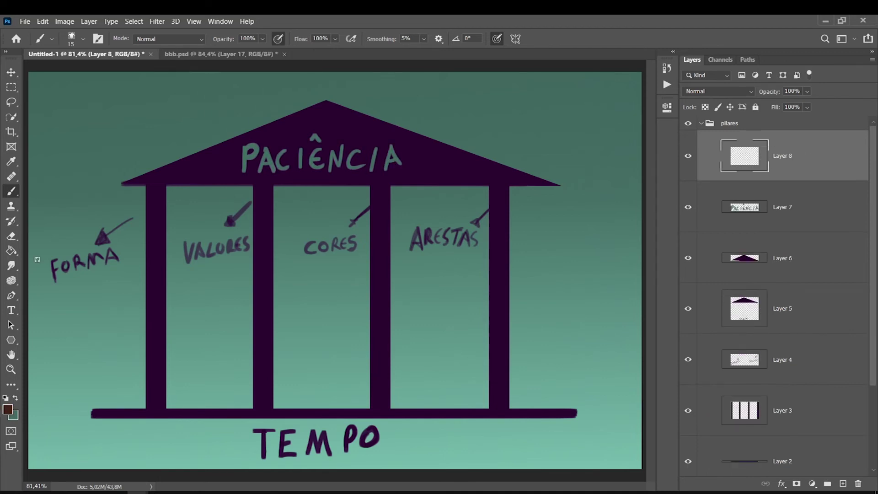
Try circling the FORMA, VALORES, CORES, ARESTAS and TEMPO labels and a wavy line, then discard both.
drag(75, 212, 35, 228)
mouse_move(242, 202)
mouse_down()
mouse_move(253, 271)
mouse_move(354, 277)
mouse_up()
drag(284, 266, 362, 274)
drag(512, 224, 487, 274)
drag(374, 394, 398, 420)
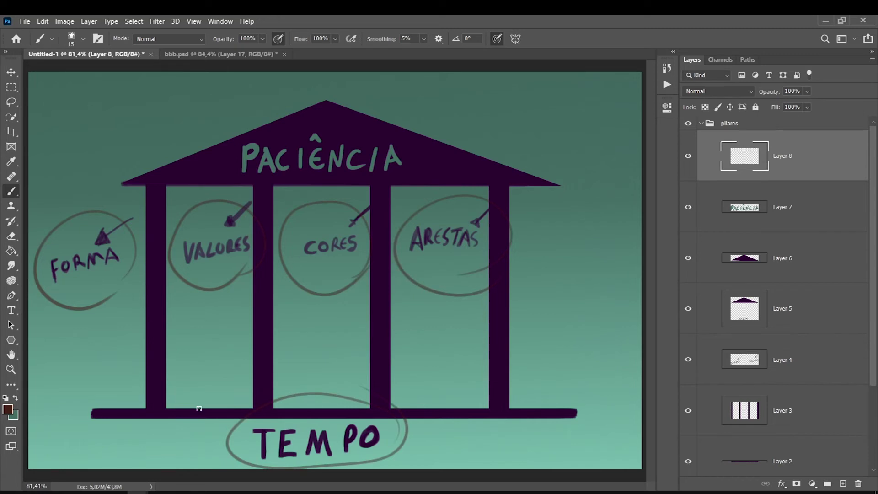
key(Delete)
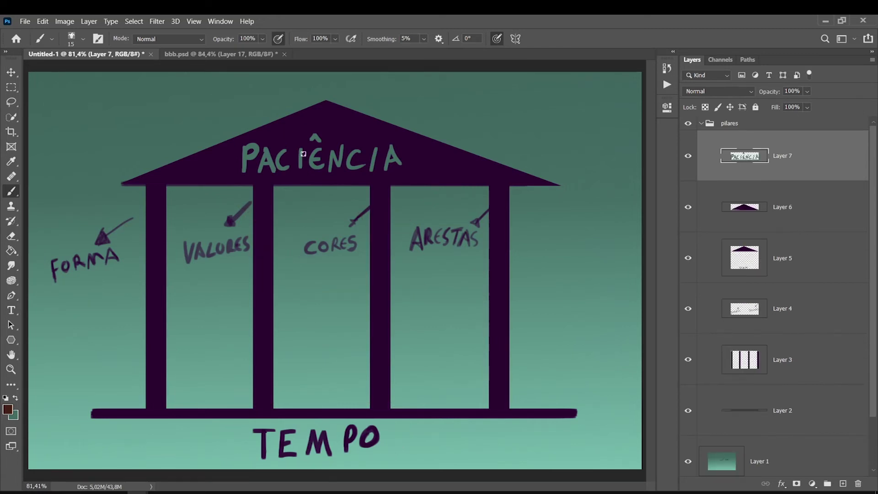
drag(50, 298, 572, 300)
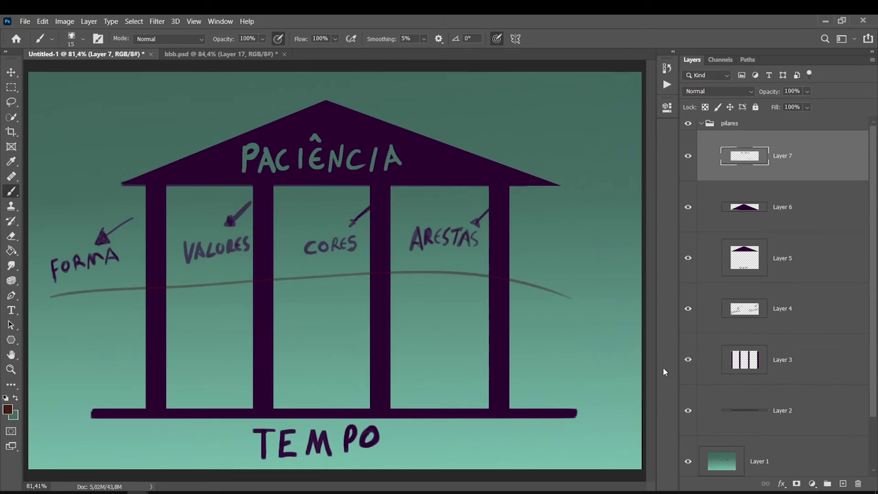
key(ctrl+z)
click(180, 55)
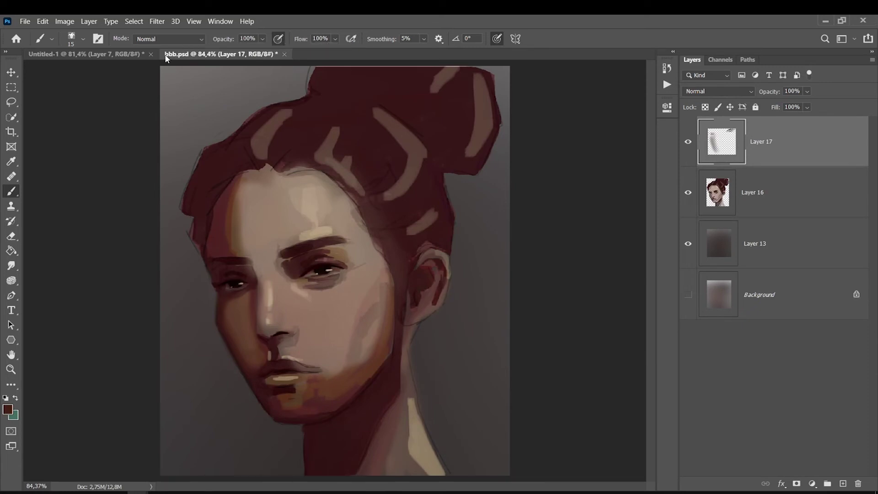
Zoom out and sample the hair's dark maroon #3a1817 as the foreground colour.
key(ctrl+minus)
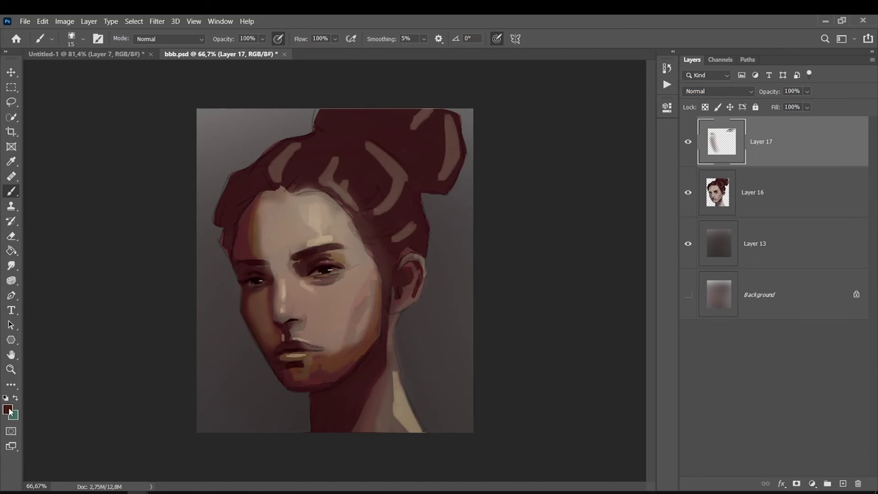
click(7, 409)
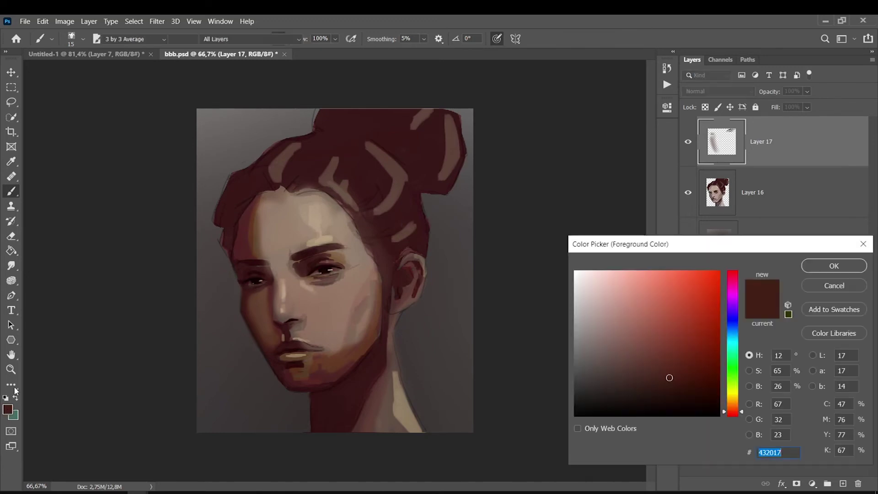
click(292, 236)
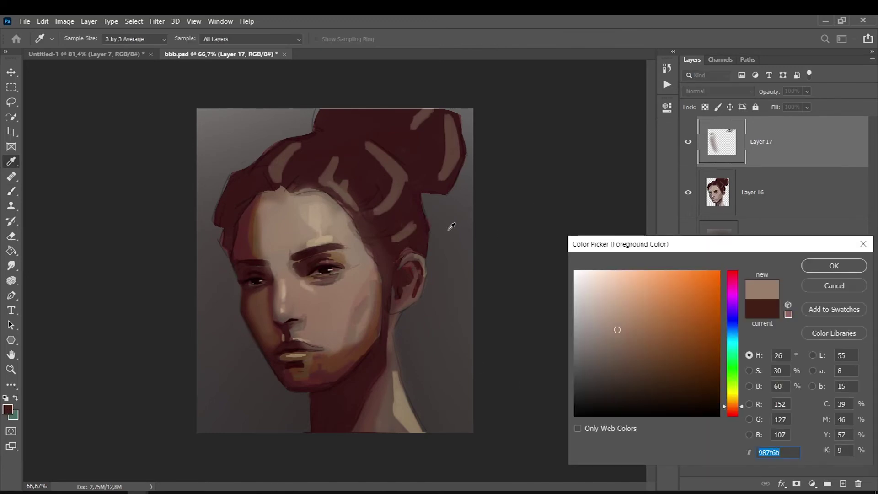
click(392, 200)
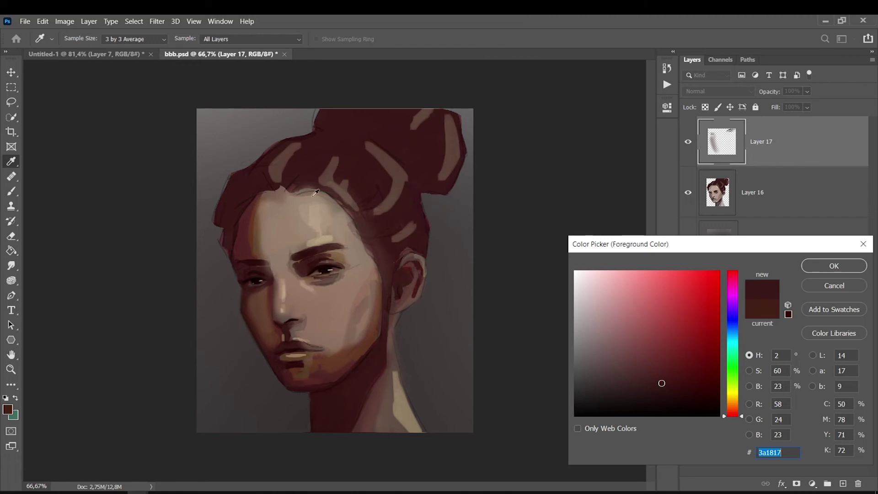
Eyedrop the cheek's skin tone, then refine the foreground colour to pale cyan b2e4e7.
click(330, 294)
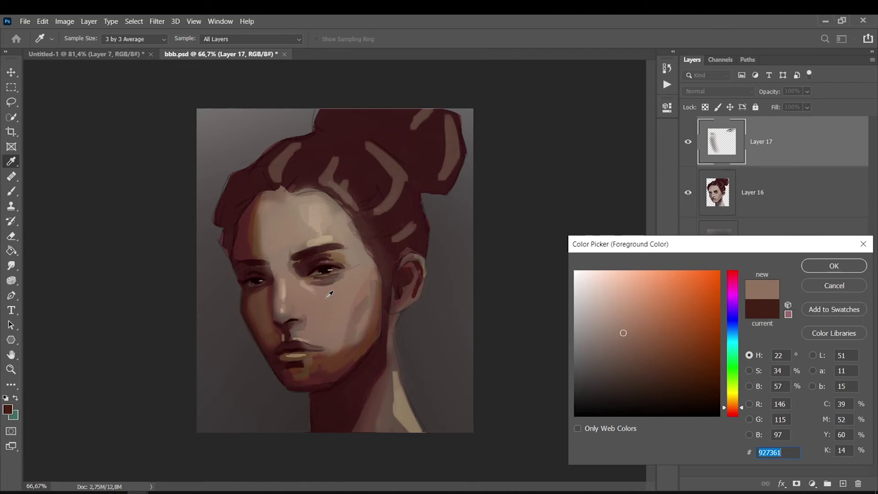
mouse_move(622, 335)
mouse_down()
mouse_move(659, 332)
mouse_move(622, 330)
mouse_up()
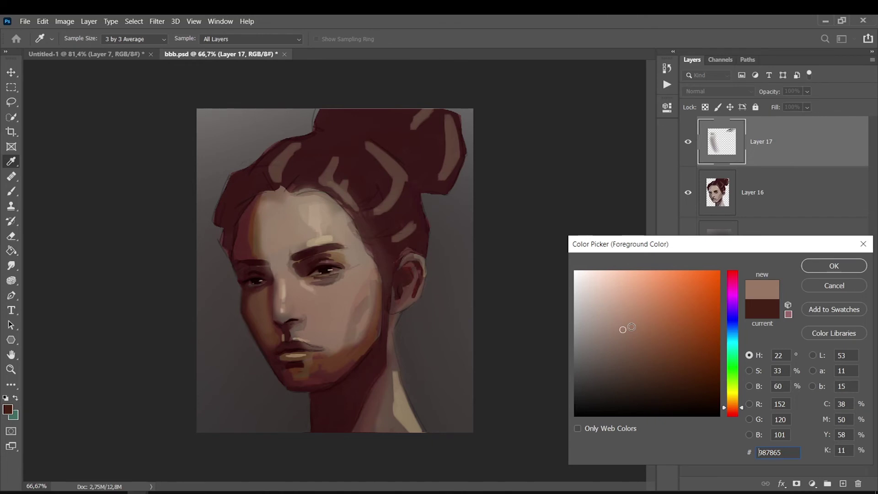
mouse_move(621, 330)
mouse_down()
mouse_move(631, 336)
mouse_move(622, 333)
mouse_up()
drag(732, 407, 733, 399)
drag(624, 293, 583, 270)
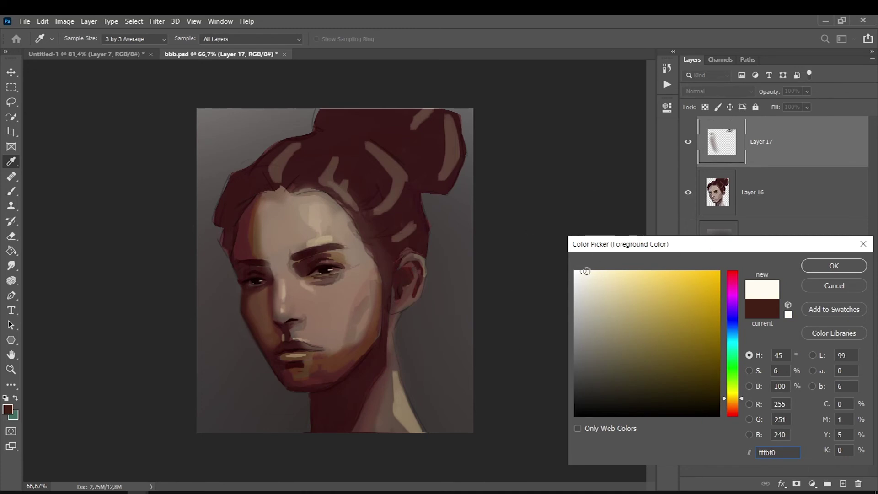
drag(733, 359, 733, 342)
click(607, 284)
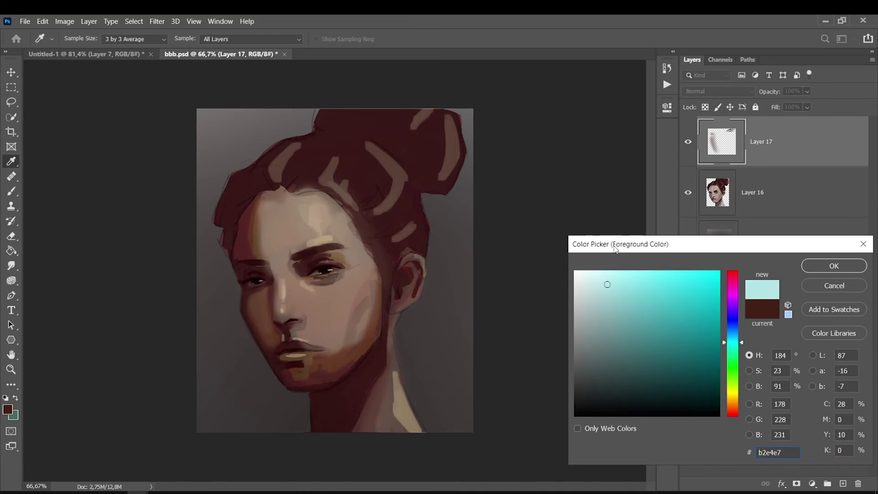
Try red-orange and mid skin-tone shades in the Color Picker.
click(732, 407)
mouse_move(621, 326)
mouse_down()
mouse_move(634, 325)
mouse_move(636, 346)
mouse_up()
drag(732, 411, 731, 415)
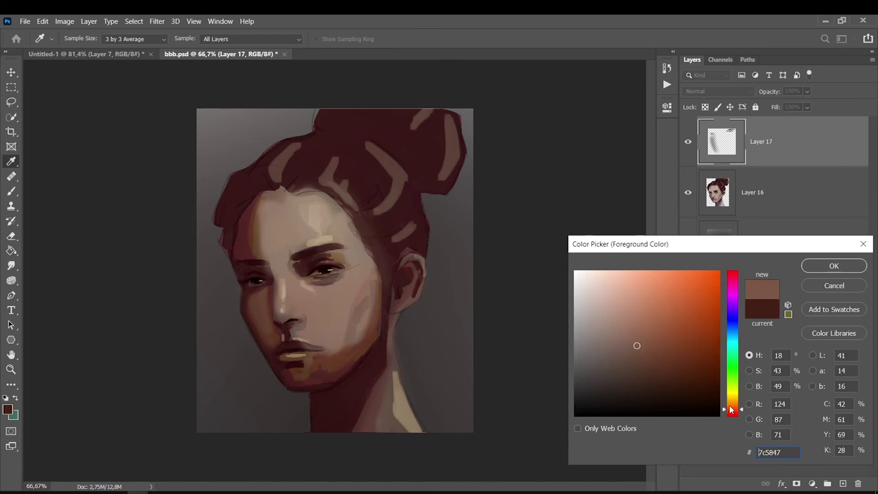
click(731, 406)
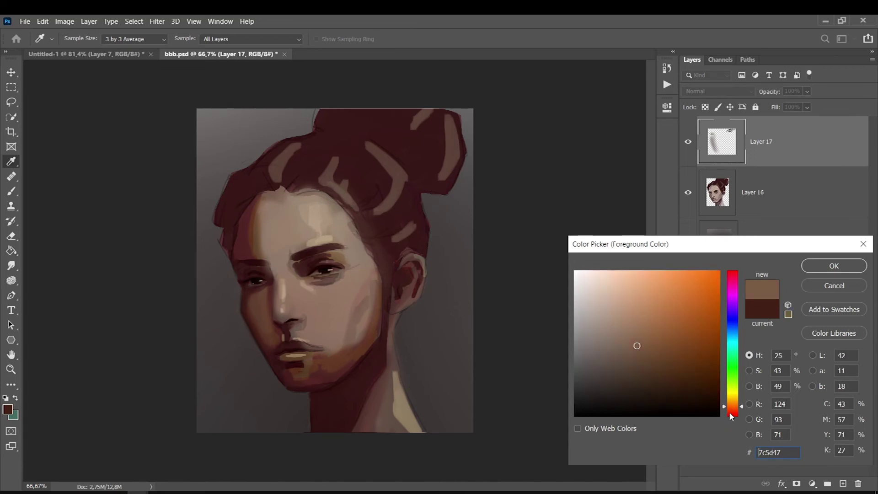
click(618, 314)
click(615, 323)
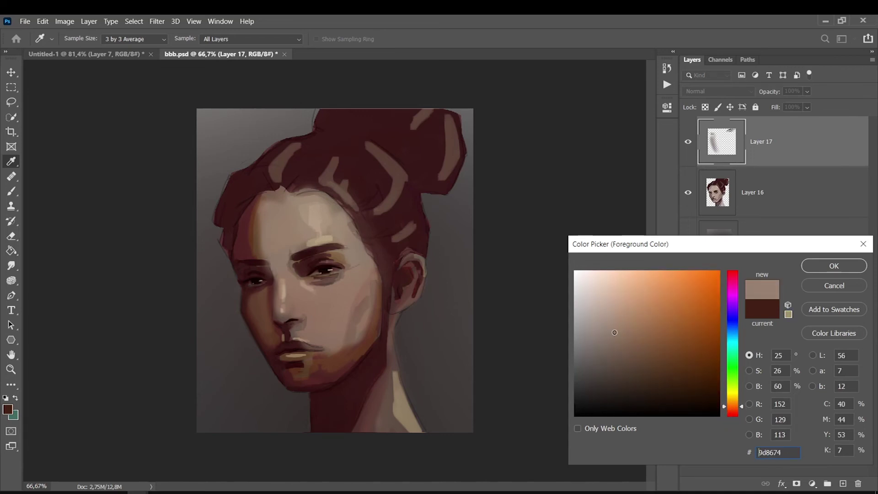
Compare muted magenta, yellow-orange and light olive shades.
drag(730, 297, 731, 286)
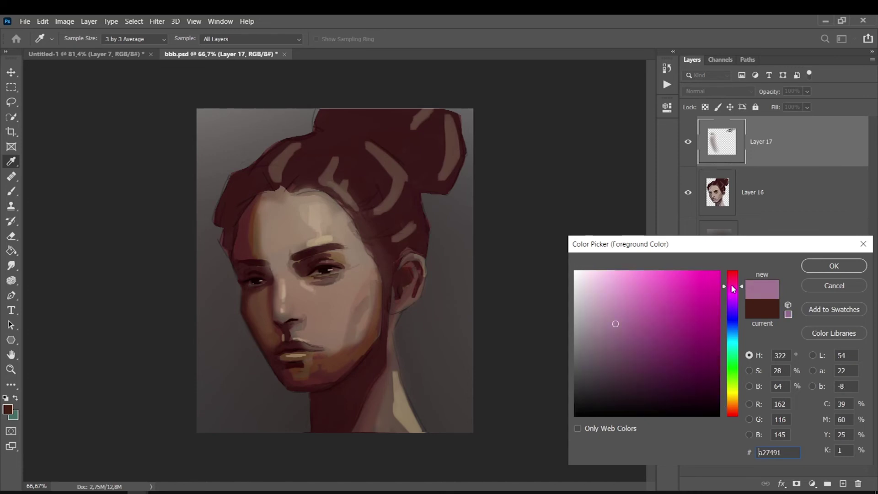
drag(621, 319, 620, 308)
mouse_move(727, 416)
mouse_down()
mouse_move(731, 394)
mouse_move(730, 417)
mouse_up()
click(638, 339)
click(730, 402)
click(620, 329)
Settle on muted red-brown 65352e and close the Color Picker.
click(635, 329)
drag(633, 329, 677, 374)
drag(636, 331, 653, 359)
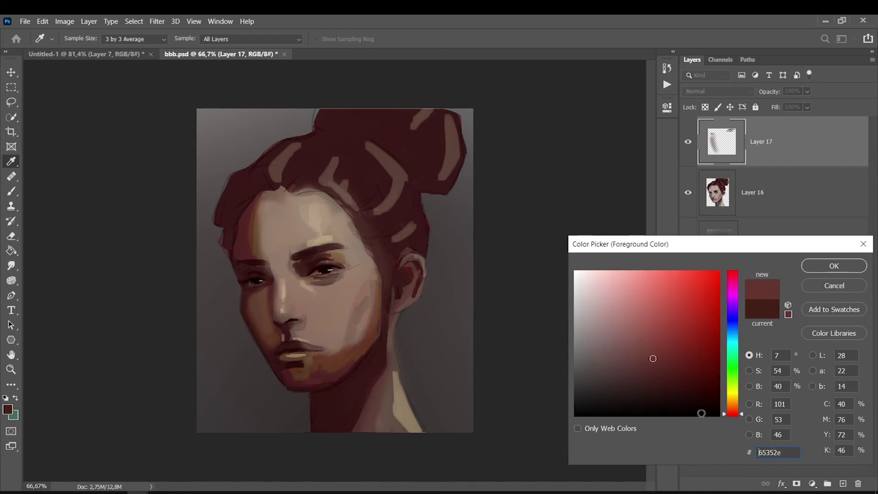
click(817, 266)
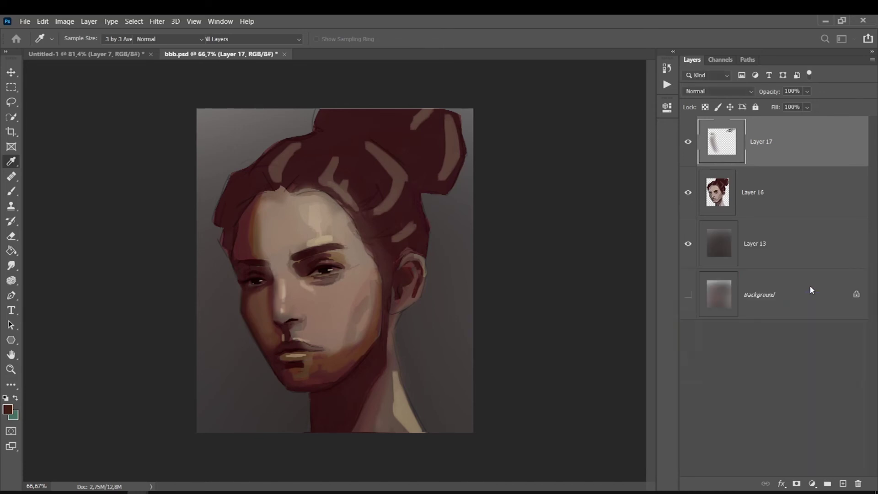
Switch to the Brush and pick a deep, dark red-brown foreground colour.
key(b)
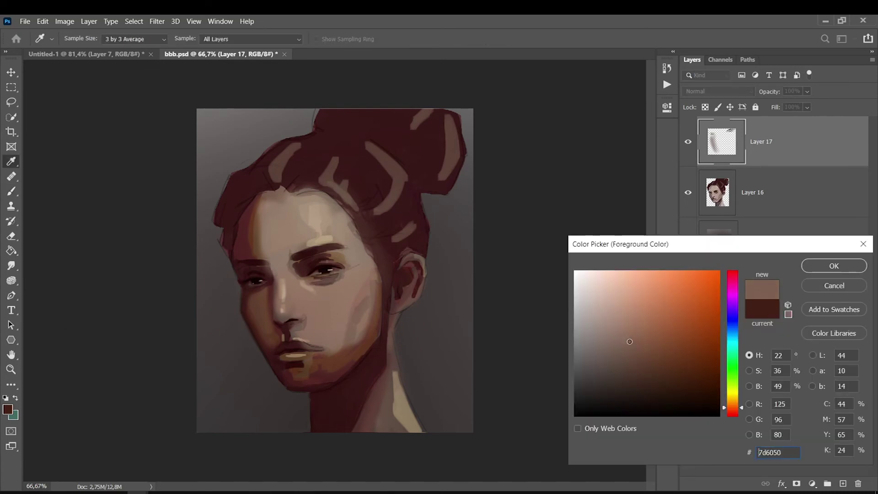
click(733, 408)
drag(733, 409, 733, 411)
click(730, 406)
drag(731, 409, 732, 412)
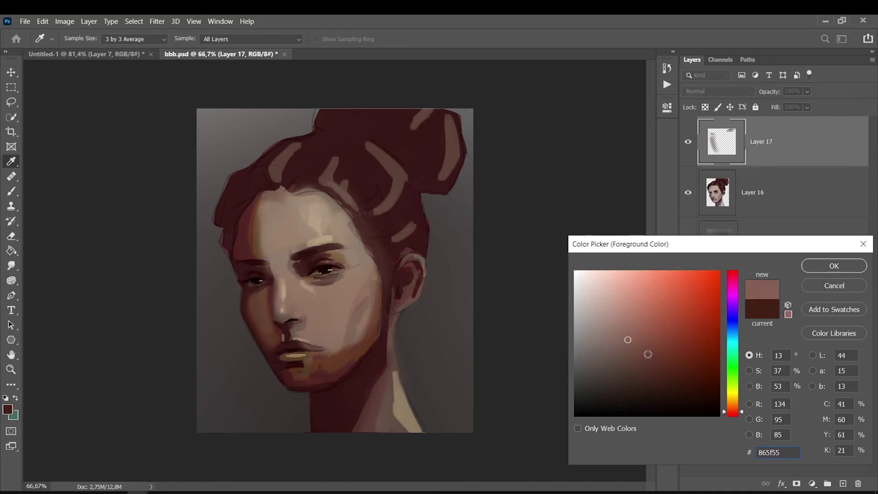
click(694, 370)
click(696, 372)
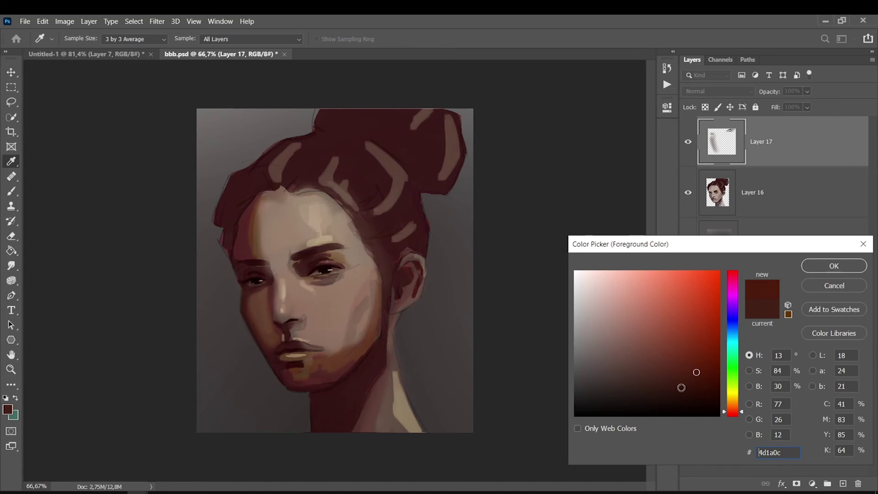
Try dark olive-yellow and dark orange-brown hues, ending on 432017.
drag(732, 407, 728, 398)
drag(733, 314, 731, 399)
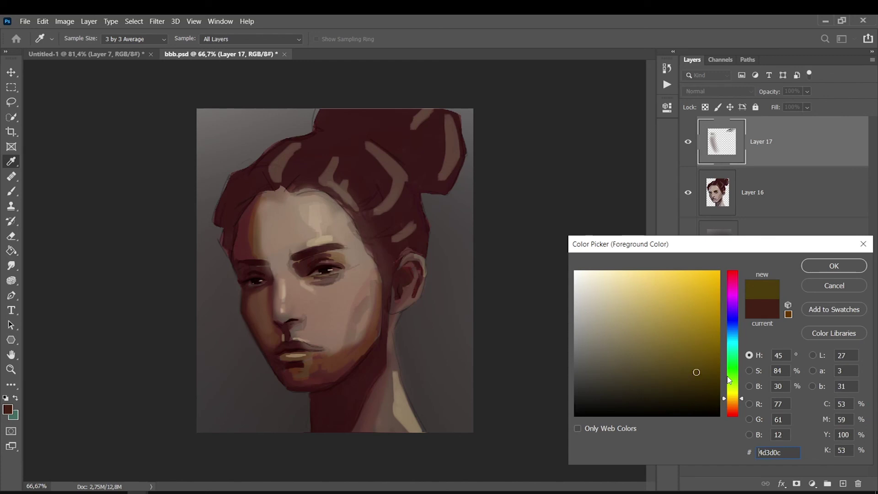
drag(735, 403, 739, 415)
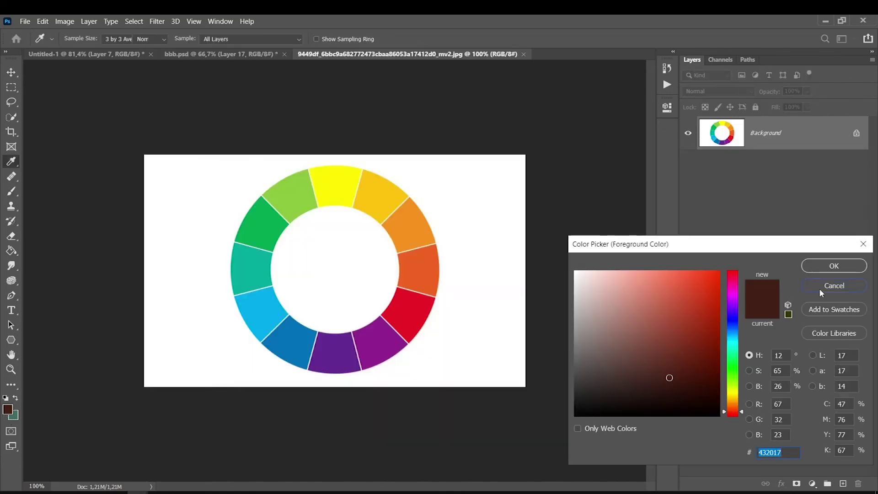
Sample yellow and red from the colour wheel and enter hex 380014.
click(819, 287)
click(10, 414)
click(350, 171)
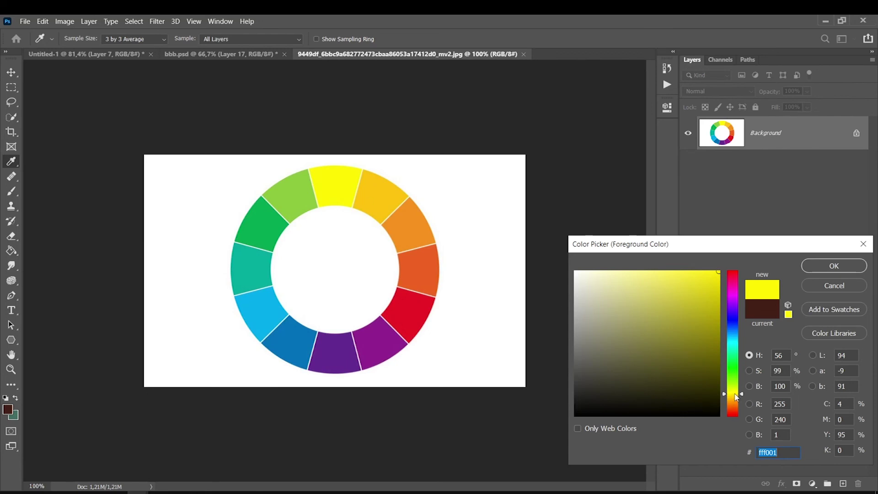
click(734, 406)
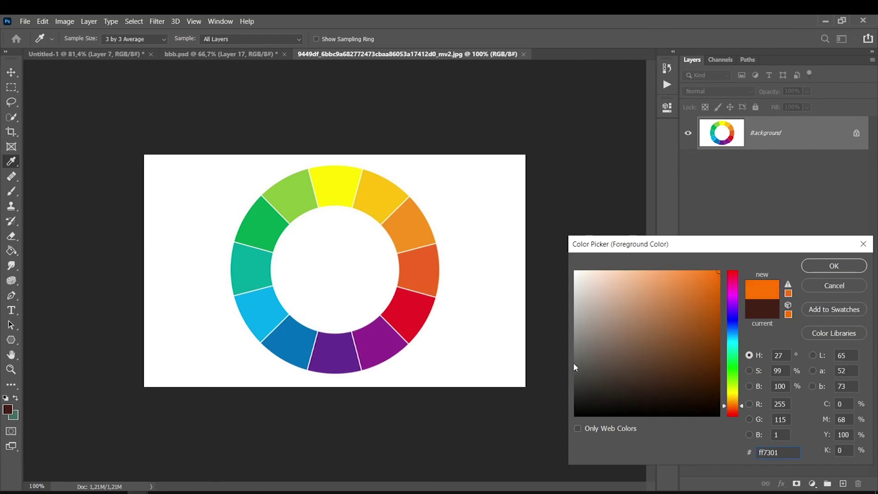
click(396, 311)
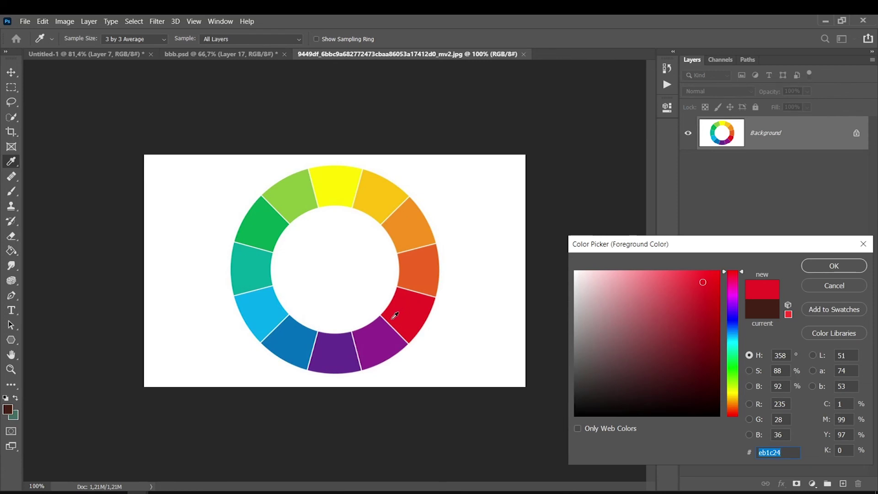
text(380014)
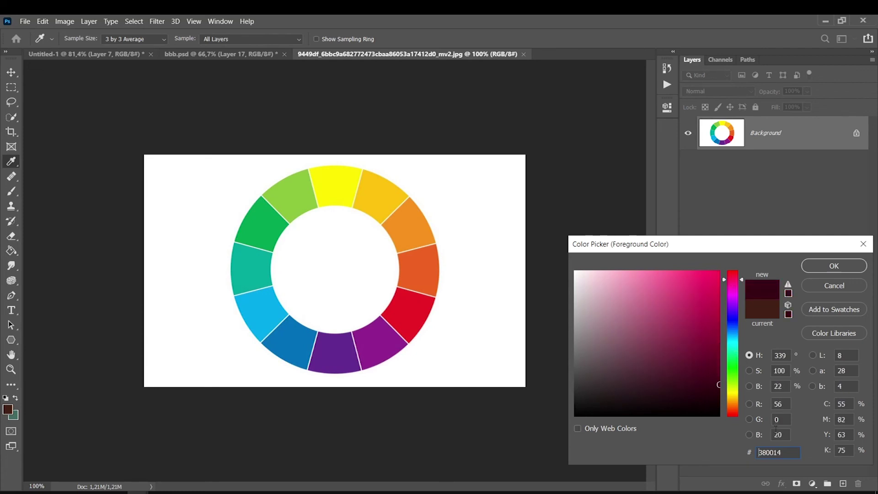
Compare deep purple, yellow and green wheel samples, then cancel to keep the dark brown.
click(732, 307)
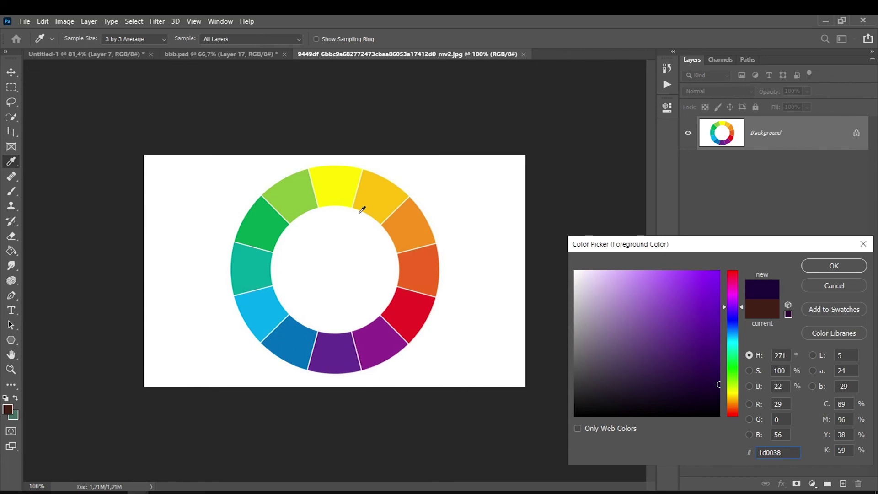
click(337, 179)
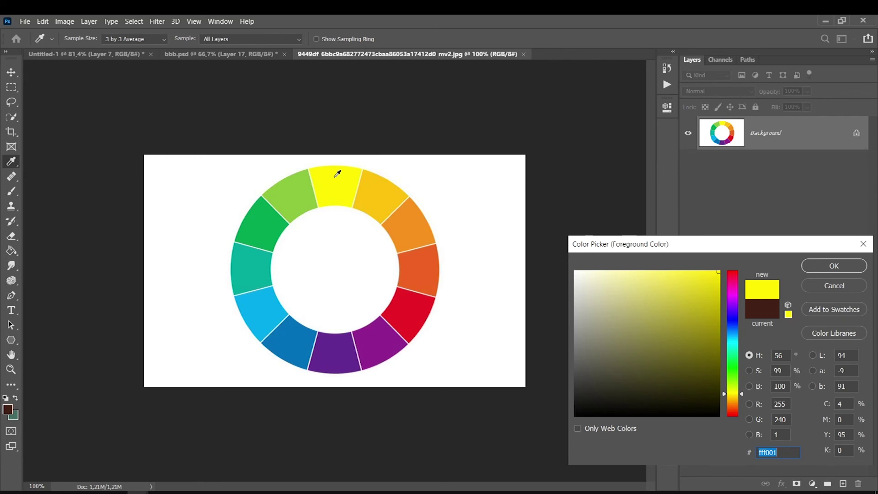
click(264, 228)
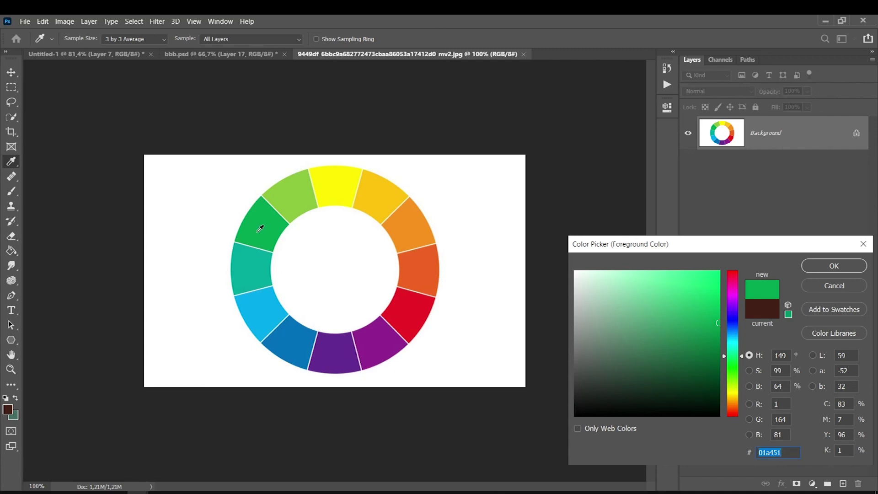
click(345, 188)
click(762, 308)
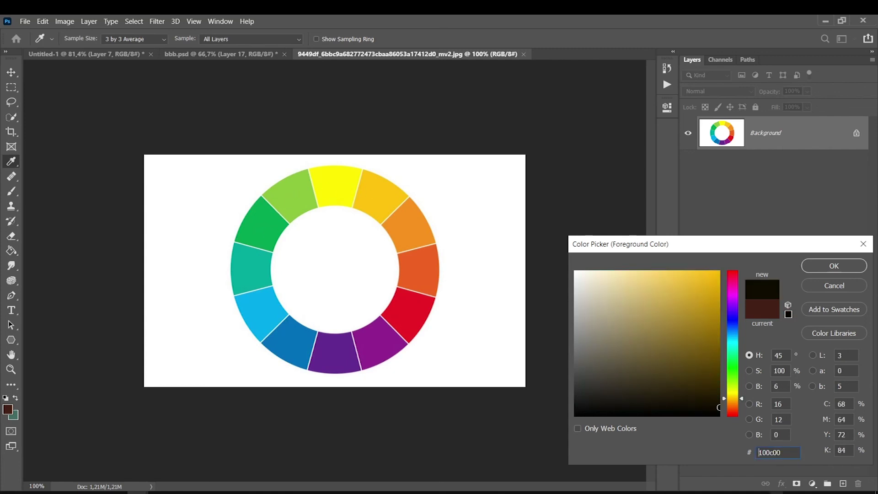
key(Escape)
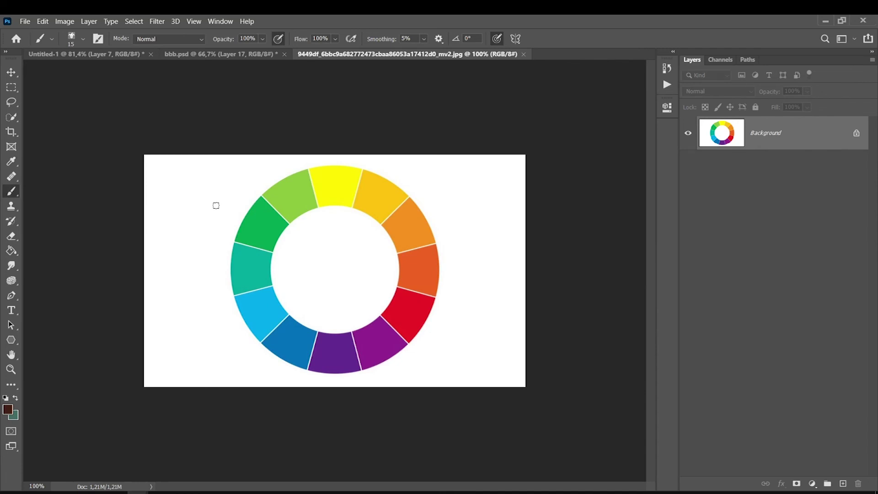
On bbb.psd, resample the cheek skin tones, then confirm a dark red foreground colour.
click(175, 54)
click(7, 410)
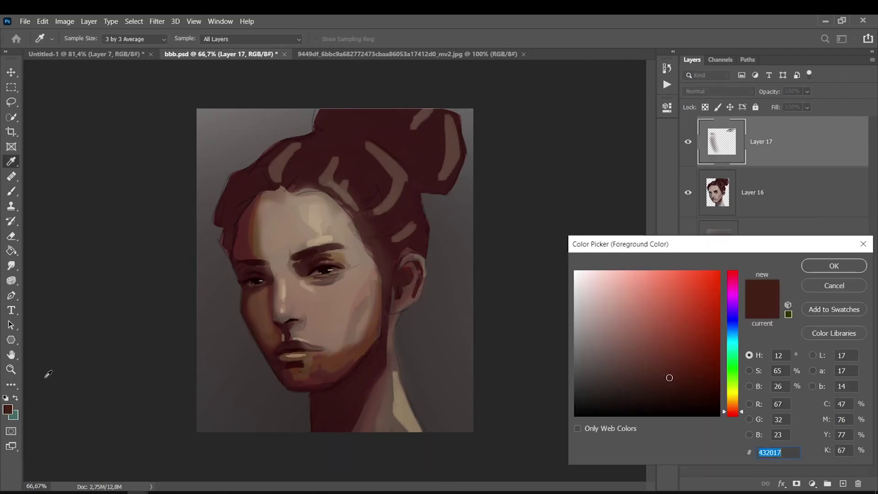
click(333, 304)
click(336, 323)
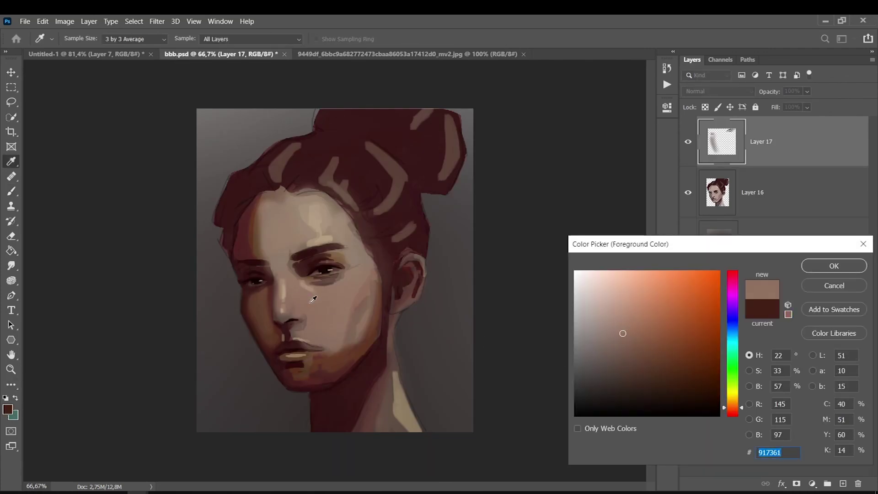
click(361, 371)
click(329, 291)
click(729, 409)
click(684, 367)
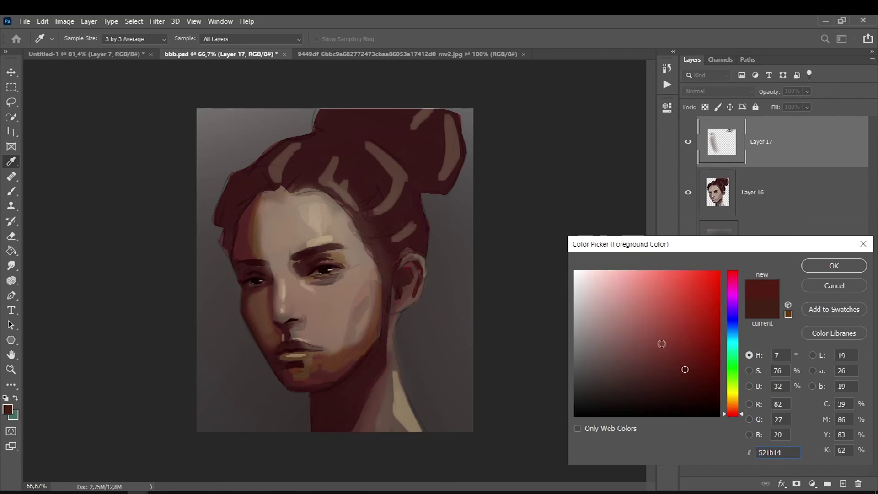
key(Return)
Switch to the Brush, check the dark red colour, and return to the colour-wheel image.
key(b)
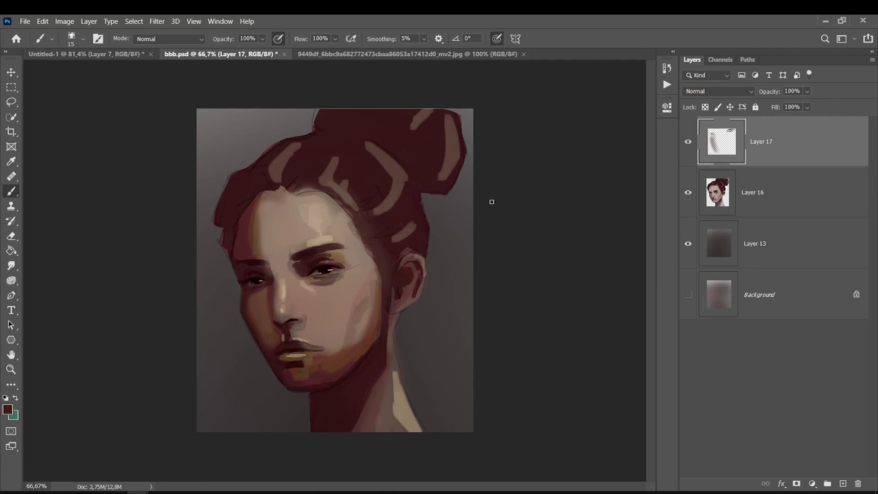
click(12, 414)
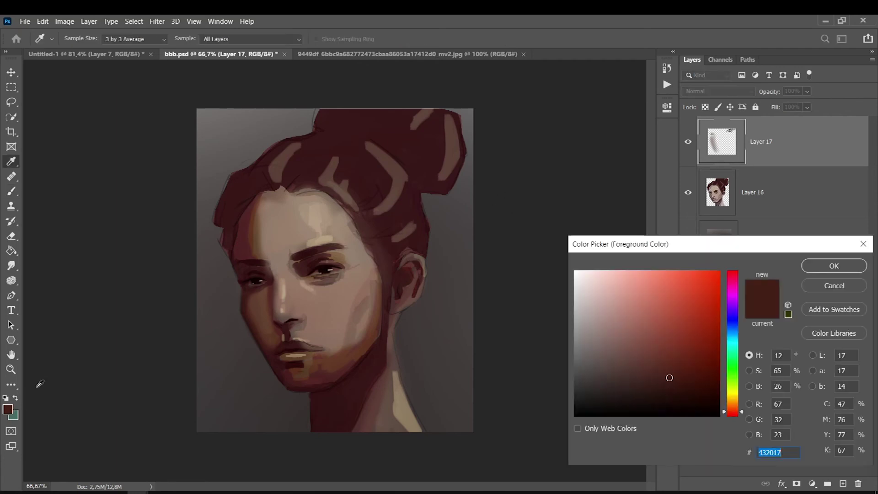
key(Escape)
click(348, 54)
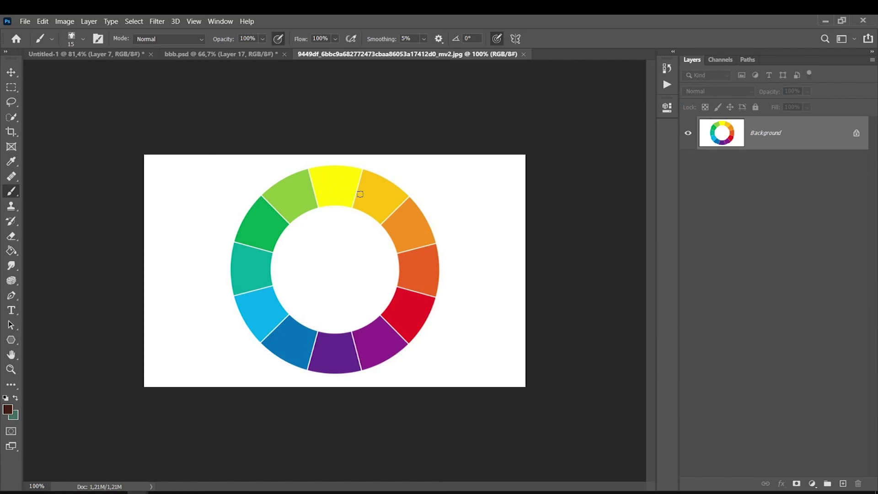
Brush the yellow-to-red and teal-to-dark-blue arcs with an orange-to-blue arrow, then return to bbb.psd.
mouse_move(328, 179)
mouse_down()
mouse_move(347, 180)
mouse_move(397, 308)
mouse_move(341, 183)
mouse_move(333, 186)
mouse_move(407, 311)
mouse_move(339, 178)
mouse_up()
mouse_move(414, 205)
mouse_down()
mouse_move(283, 293)
mouse_move(297, 302)
mouse_up()
key(ctrl+z)
mouse_move(389, 224)
mouse_down()
mouse_move(301, 297)
mouse_move(299, 280)
mouse_up()
mouse_move(251, 242)
mouse_down()
mouse_move(320, 356)
mouse_move(247, 225)
mouse_up()
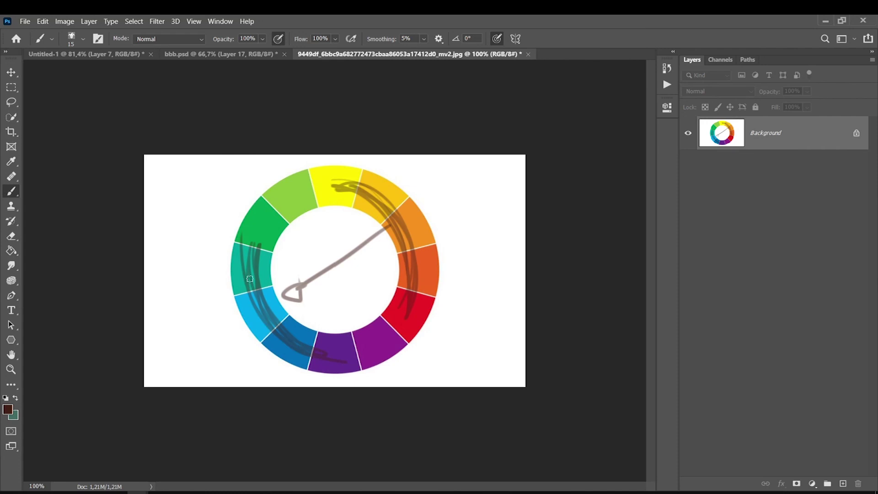
click(133, 54)
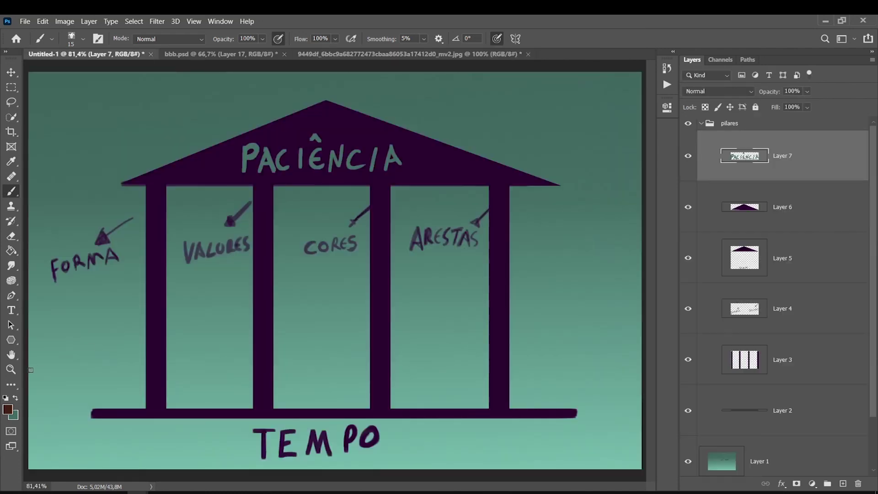
click(206, 54)
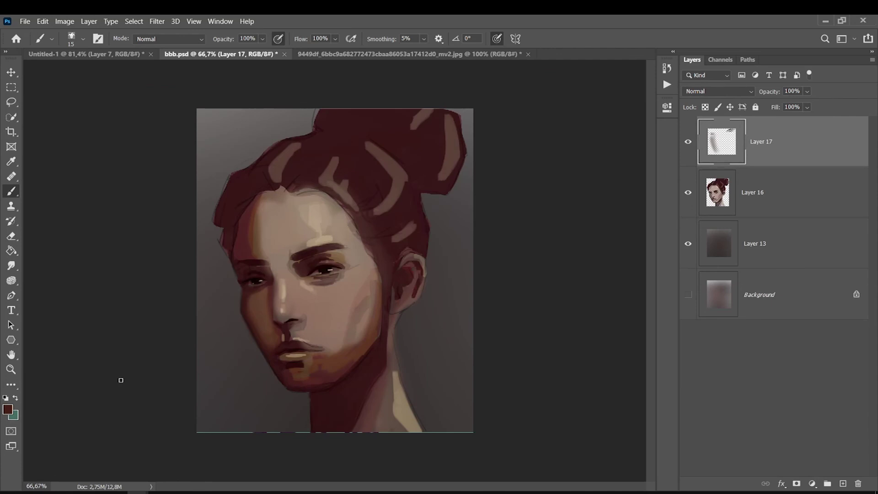
Make teal the painting colour and set the brush opacity to 45%.
click(14, 414)
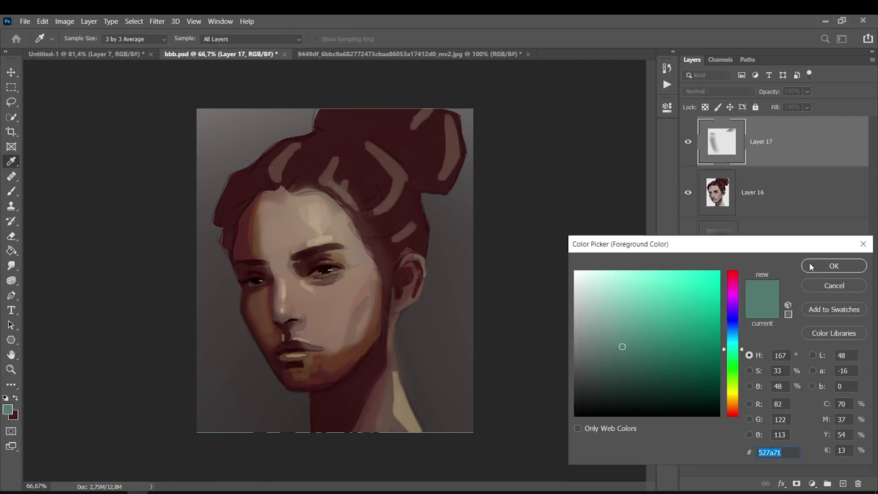
click(832, 263)
key(x)
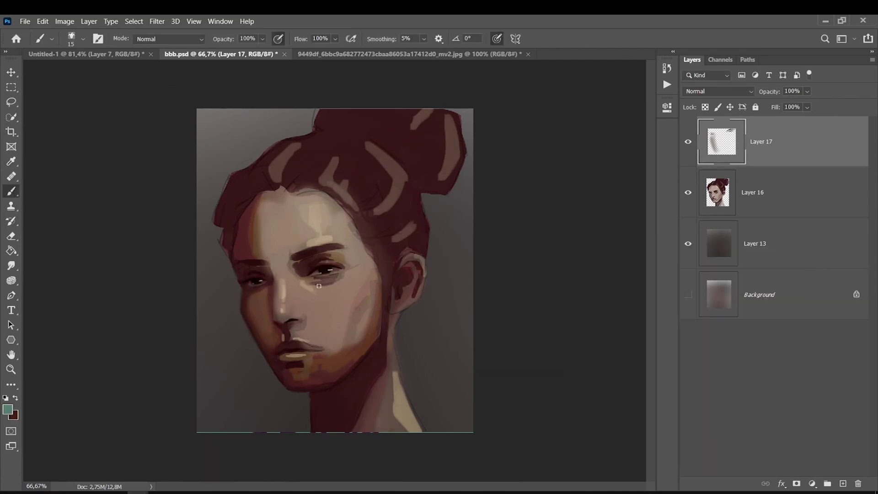
key(bracketright)
key(bracketright)
key(bracketright)
key(bracketleft)
click(263, 39)
click(372, 298)
click(263, 38)
drag(261, 43, 294, 88)
key(bracketright)
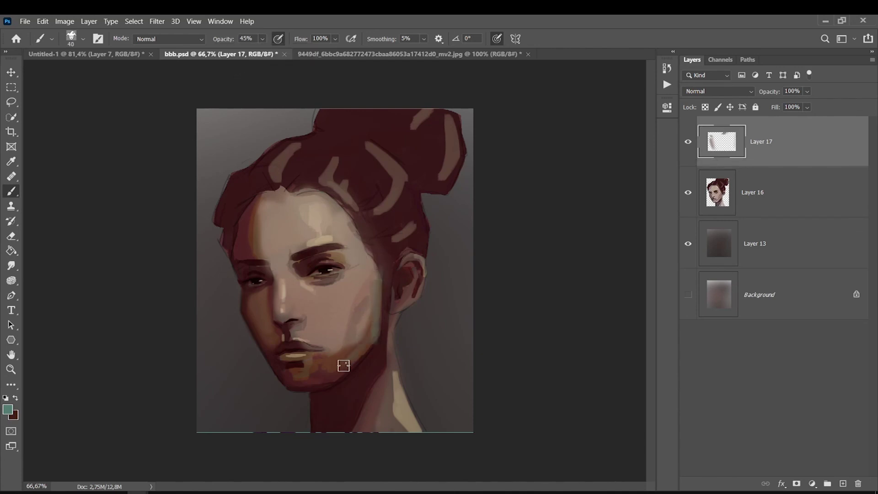
Glaze teal over the right cheek and jaw, upper forehead and hair strands.
drag(359, 311, 369, 331)
key(bracketright)
mouse_move(361, 254)
mouse_down()
mouse_move(343, 235)
mouse_move(320, 238)
mouse_up()
key(bracketright)
key(bracketright)
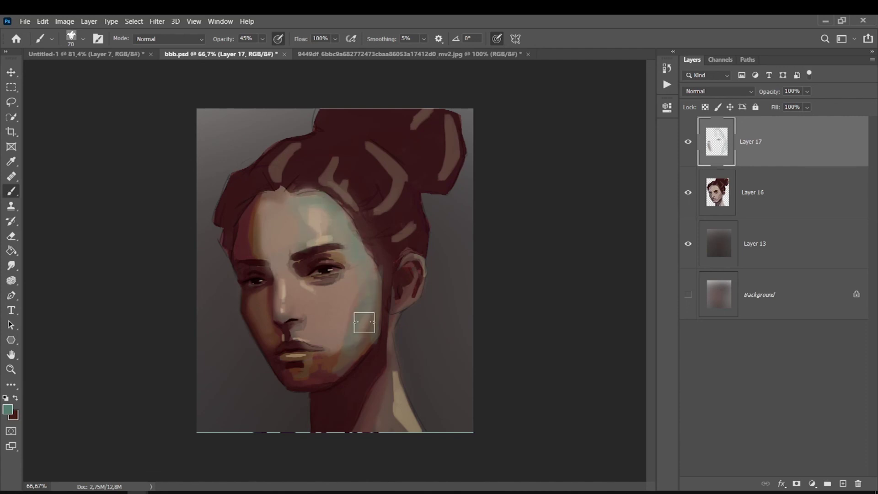
key(bracketright)
key(bracketright)
key(bracketright)
mouse_move(379, 253)
mouse_down()
mouse_move(378, 196)
mouse_move(425, 247)
mouse_up()
key(bracketleft)
key(bracketleft)
key(bracketleft)
key(bracketleft)
key(bracketleft)
key(bracketleft)
key(bracketleft)
key(bracketleft)
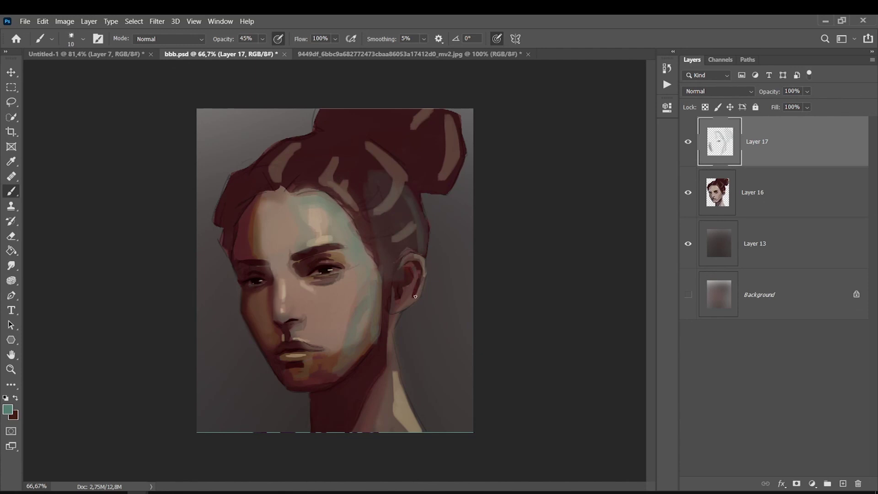
key(bracketright)
key(bracketright)
key(bracketright)
mouse_move(426, 249)
mouse_down()
mouse_move(405, 190)
mouse_move(348, 146)
mouse_up()
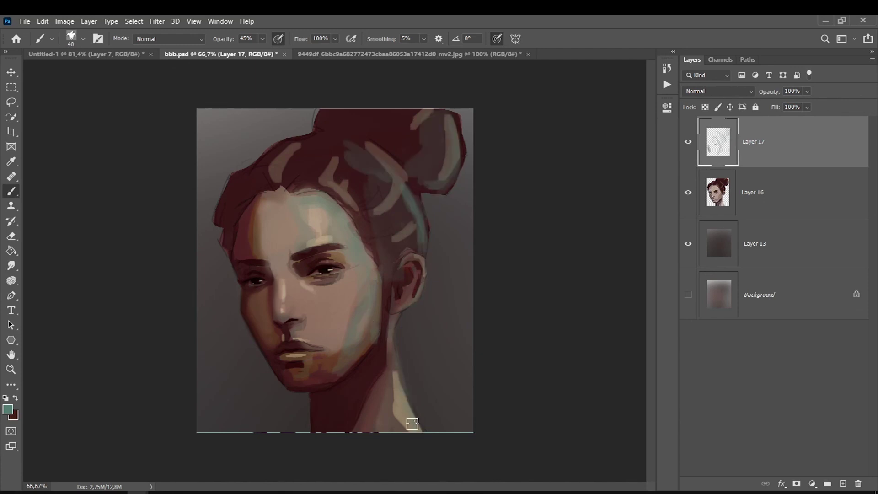
key(bracketright)
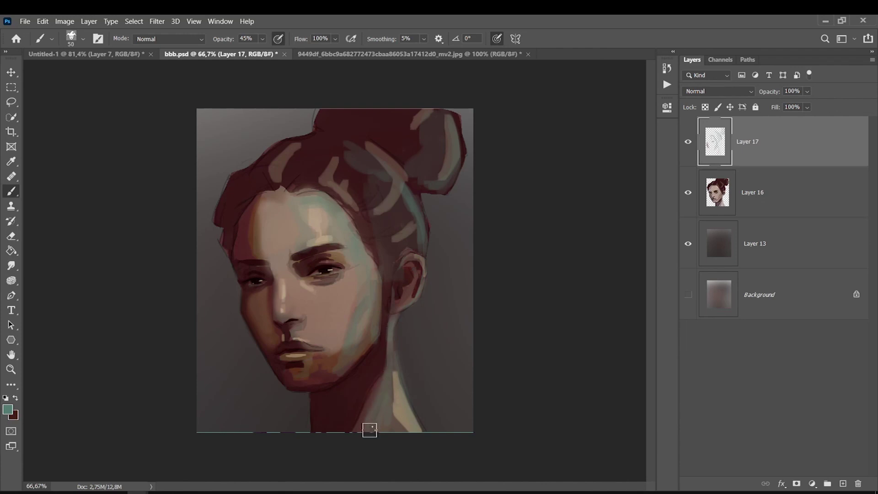
Darken the teal and shift its hue toward green.
click(7, 410)
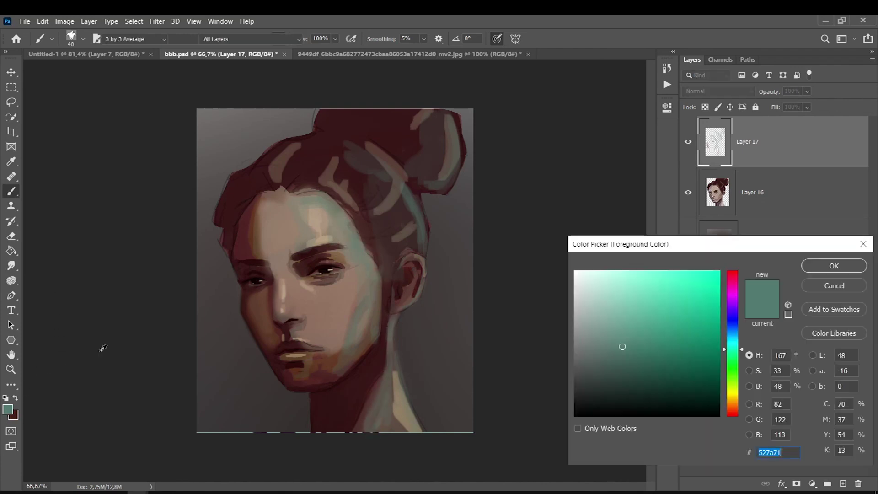
click(643, 362)
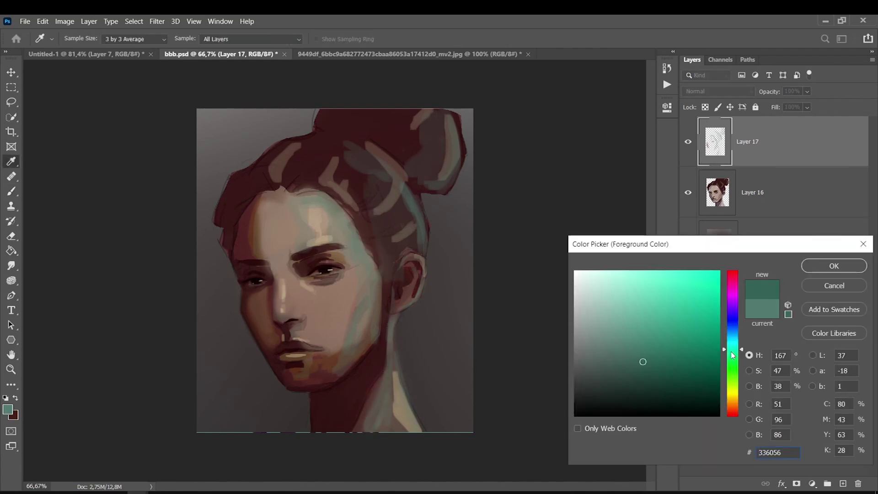
drag(731, 351, 731, 357)
key(Return)
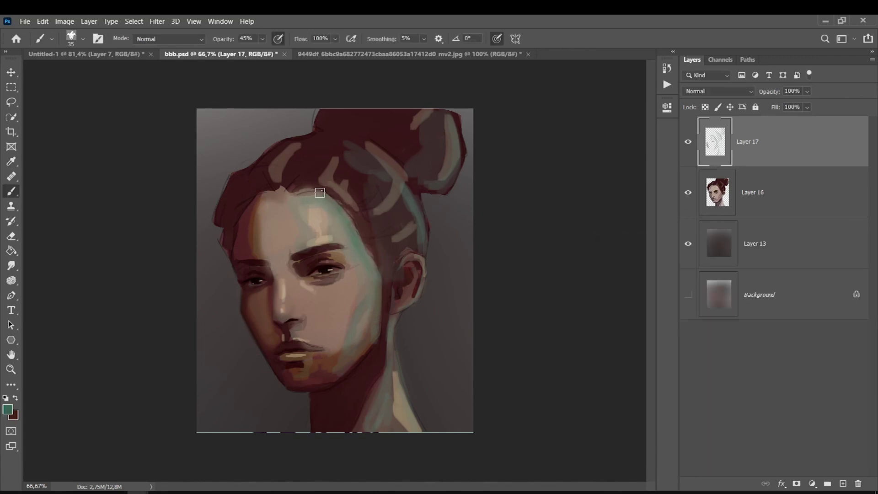
key(bracketleft)
Change the colour to light blue and set Layer 17's blend mode to Color.
key(bracketleft)
key(bracketright)
key(bracketright)
key(bracketright)
click(8, 409)
click(733, 345)
drag(733, 357, 733, 330)
click(639, 274)
key(Return)
key(bracketleft)
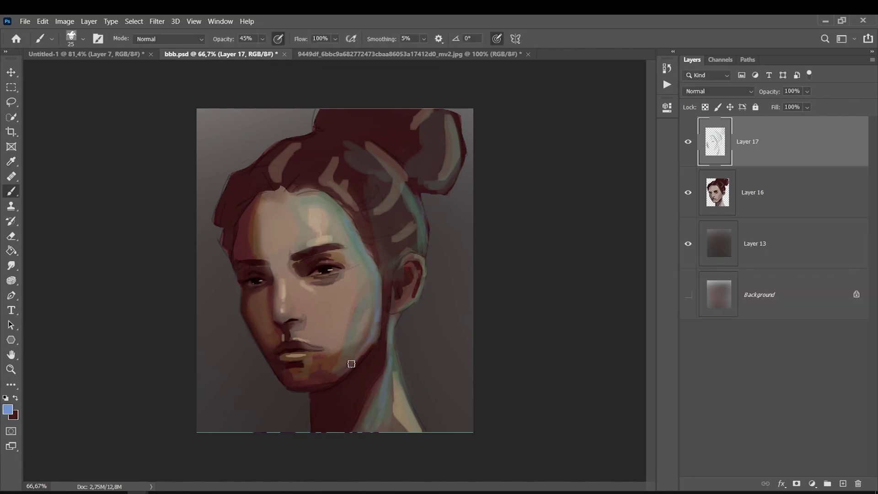
click(695, 91)
click(699, 361)
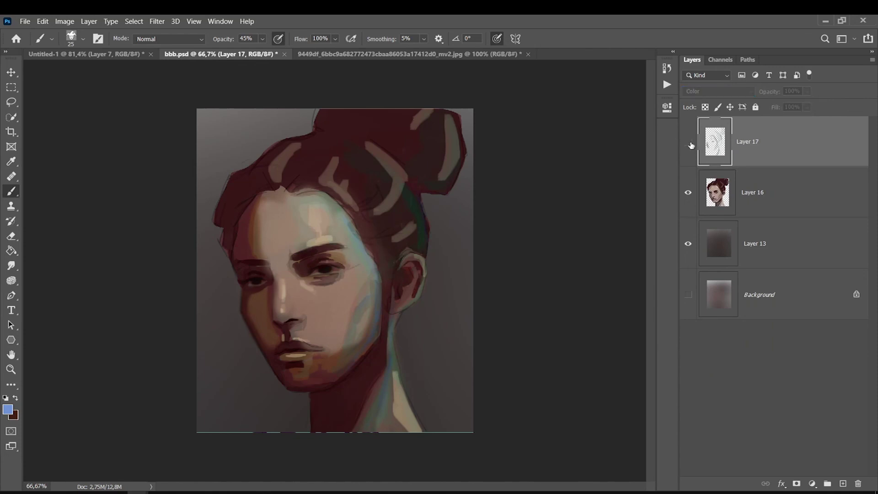
Set Layer 17 to Hue blend, compare it on and off, and lower opacity to 60%.
click(717, 91)
click(688, 344)
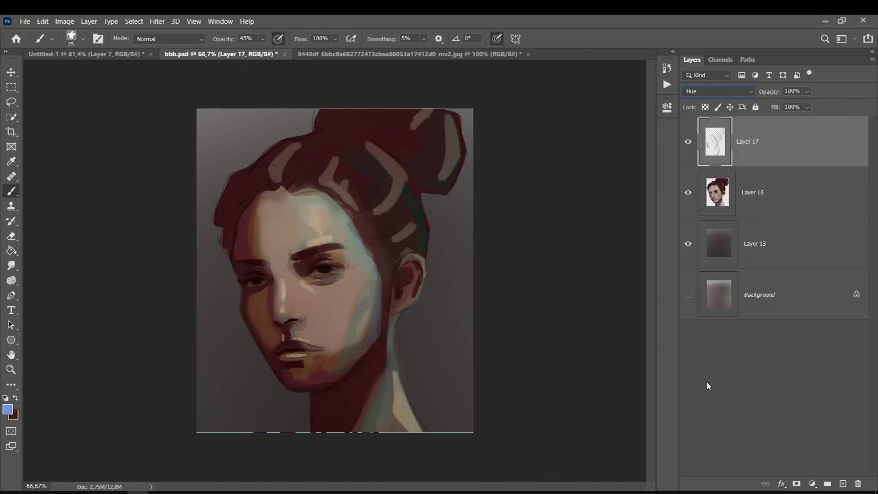
click(687, 142)
click(687, 143)
click(687, 143)
click(687, 143)
click(807, 91)
drag(822, 105, 798, 105)
click(689, 138)
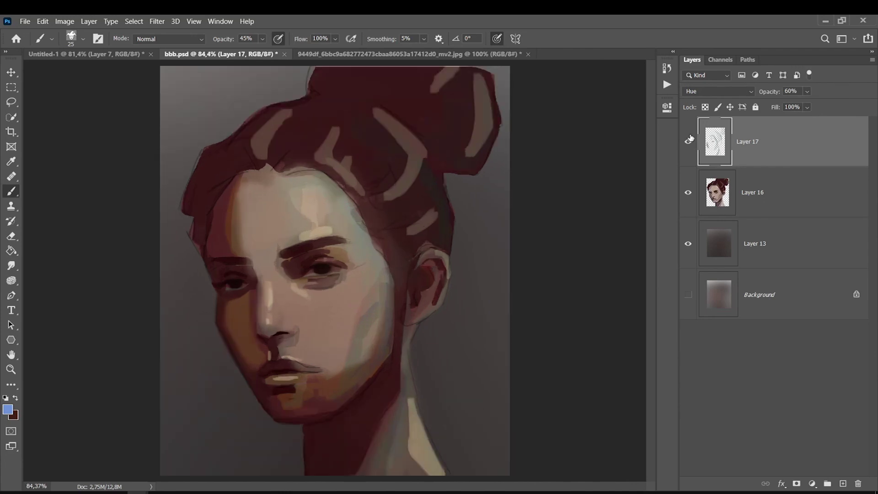
Lower Layer 17 to 36% opacity, compare the glaze, then switch to the PACIÊNCIA drawing.
key(ctrl+plus)
drag(807, 107, 801, 105)
click(688, 142)
click(686, 143)
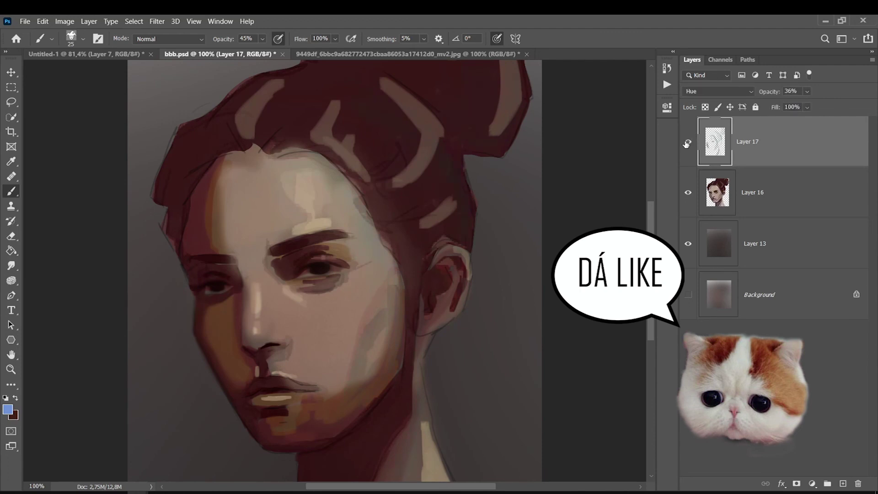
key(ctrl+0)
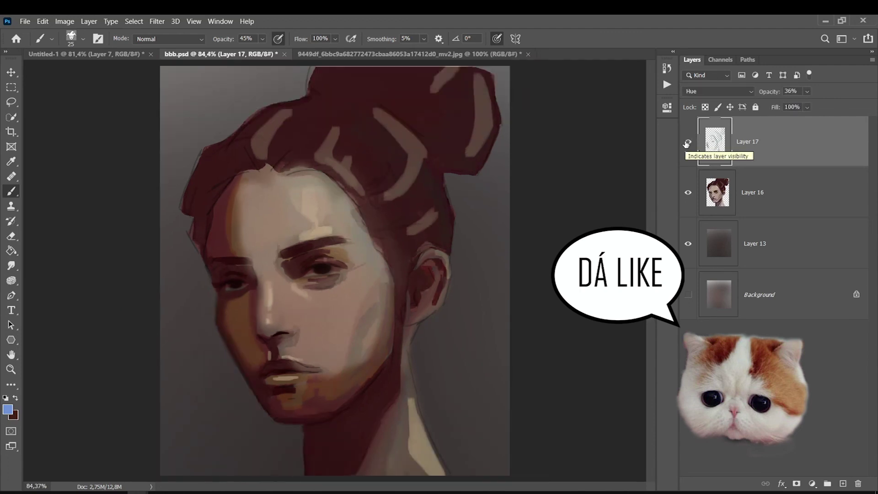
click(807, 107)
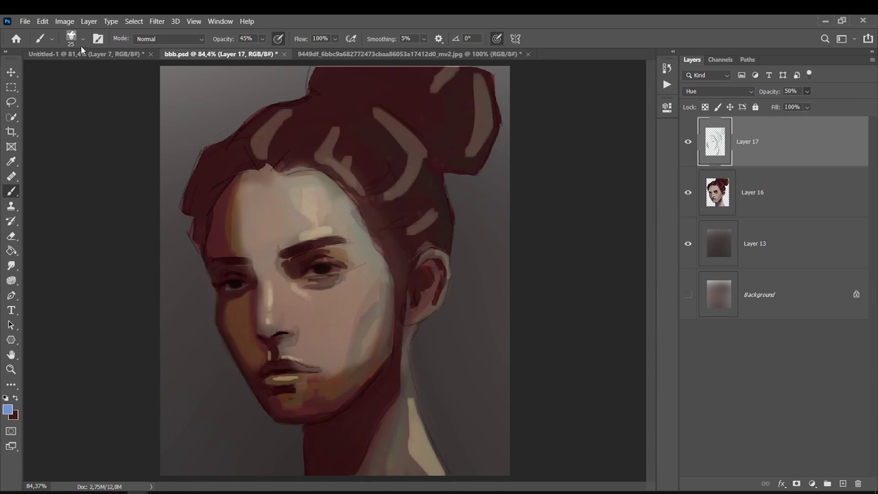
click(80, 45)
click(217, 75)
click(65, 55)
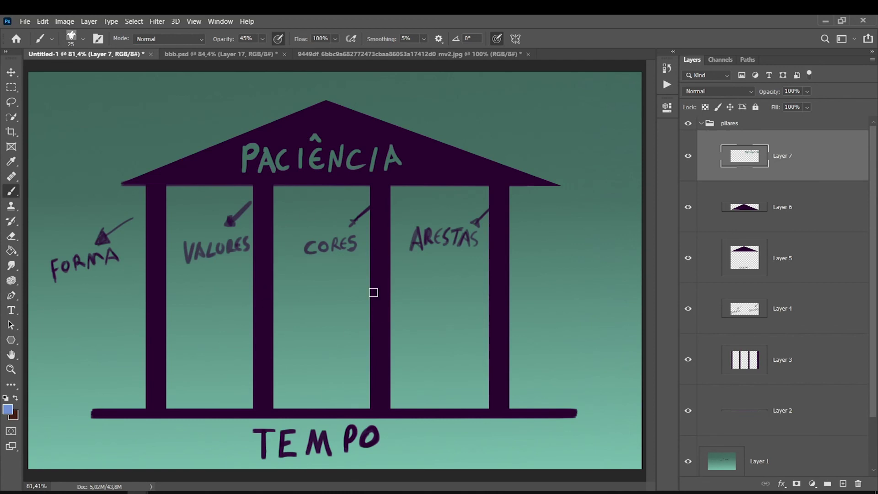
In the pillars drawing, toggle Layer 7, activate Layer 4 and test a marquee below CORES.
click(11, 87)
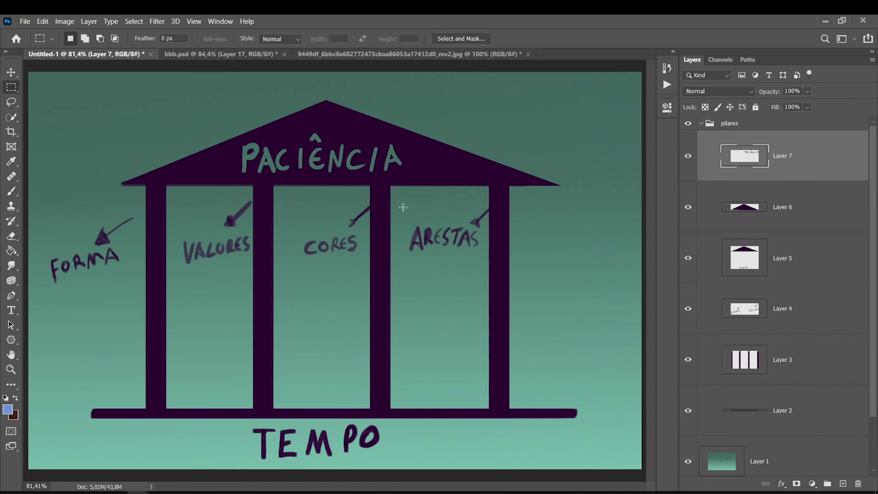
click(688, 156)
ctrl+click(331, 247)
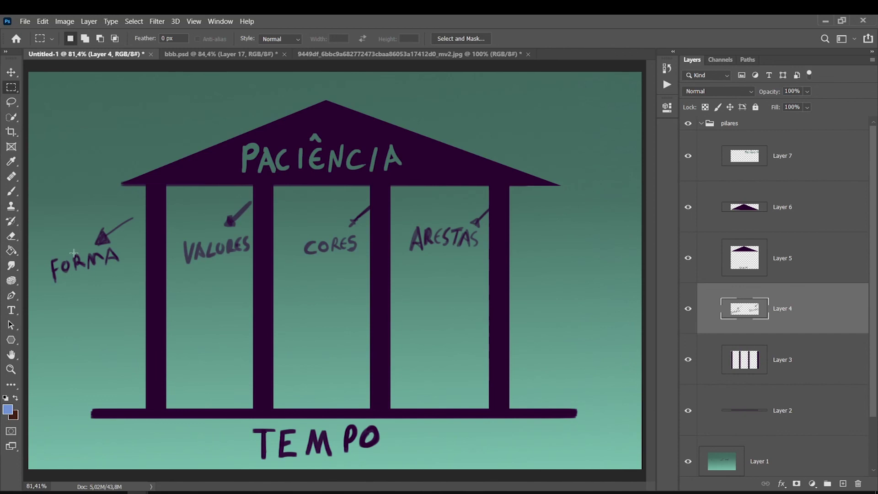
drag(343, 250, 296, 303)
click(310, 299)
Return to the bbb.psd portrait, zoom out and make Layer 16 active.
click(319, 58)
click(198, 55)
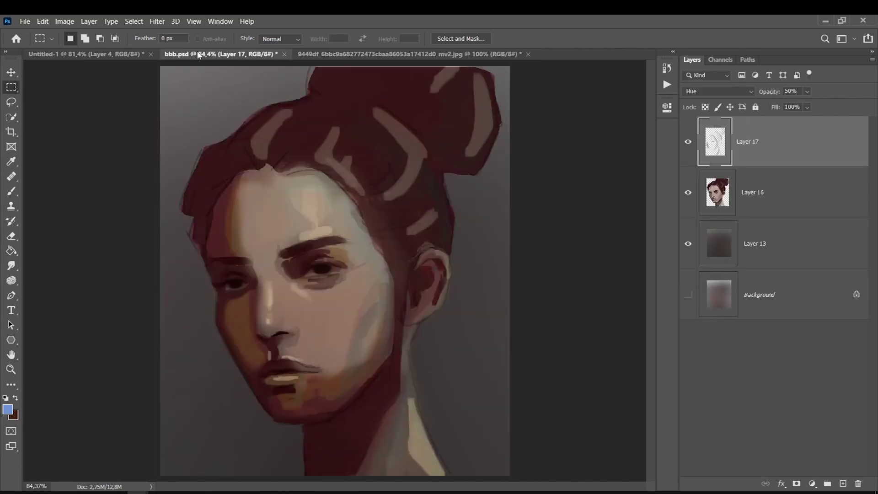
key(ctrl+minus)
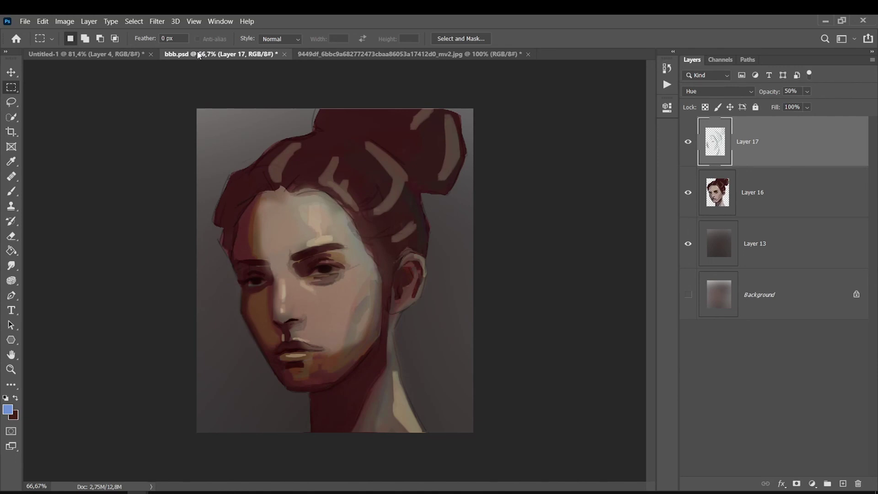
click(745, 196)
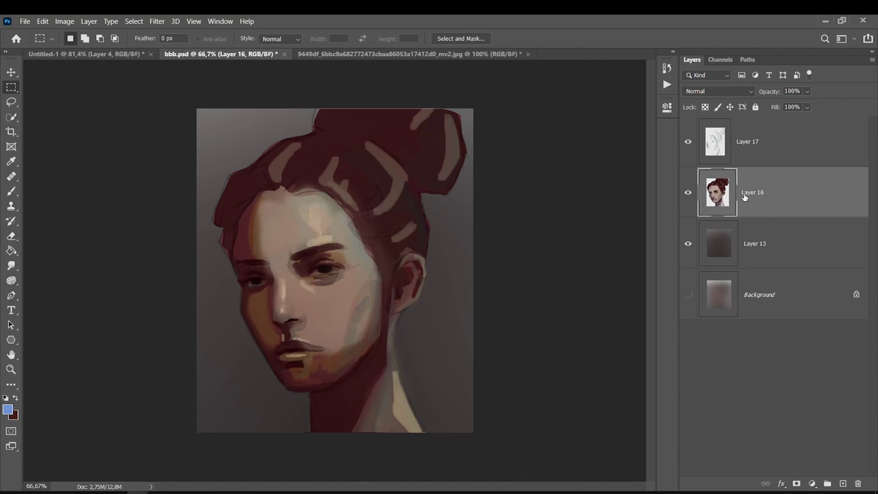